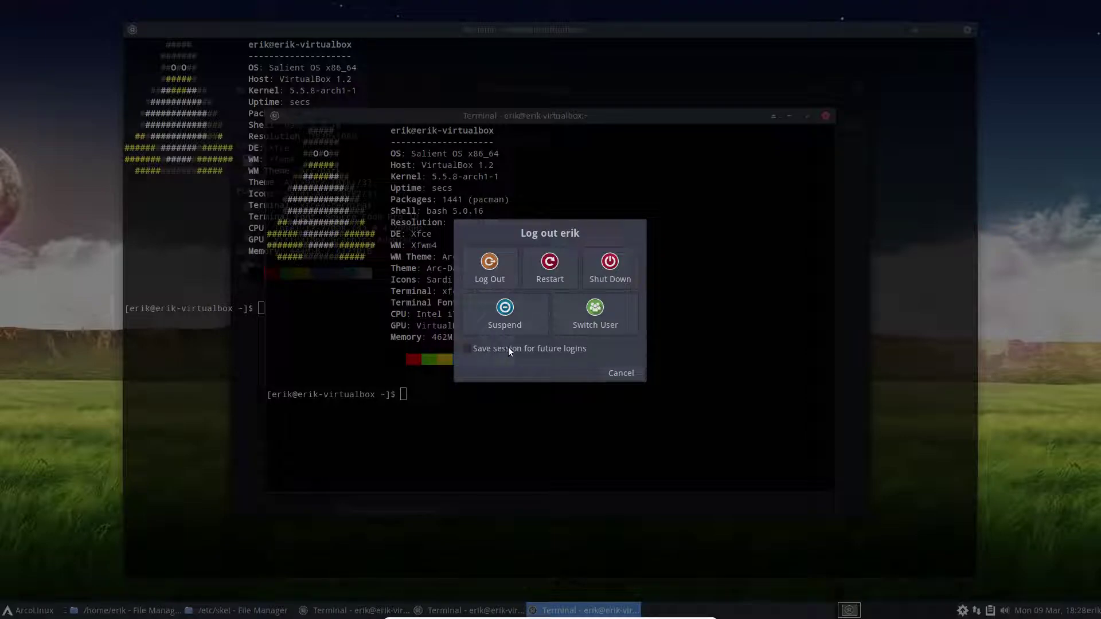
Cancel the logout dialog and close all open terminal and file manager windows
left_click(619, 374)
left_click(825, 116)
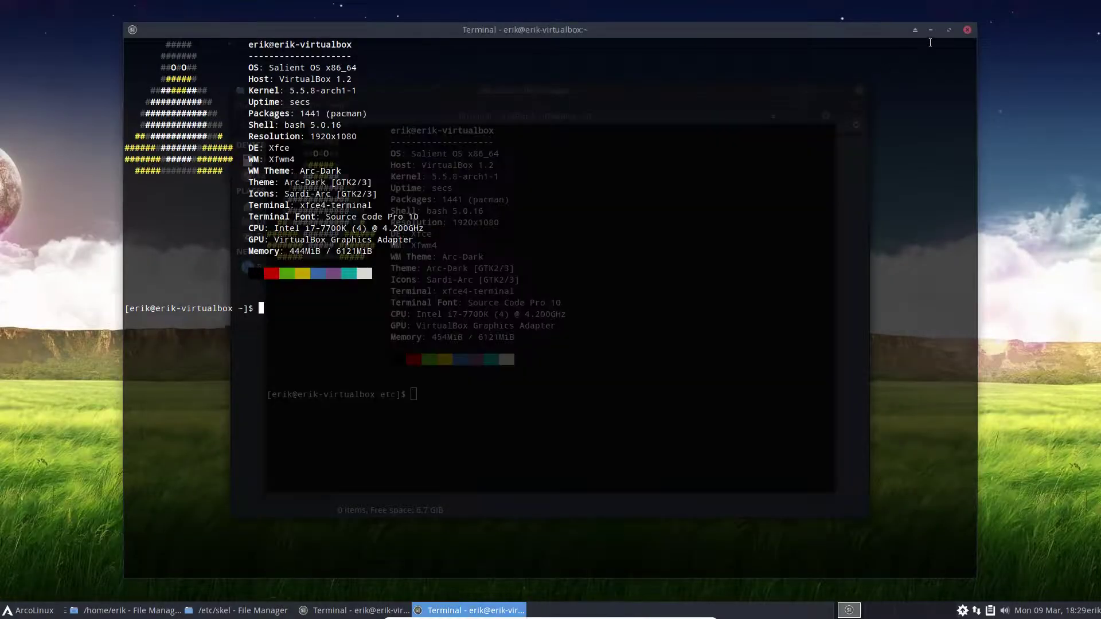
left_click(967, 30)
left_click(825, 116)
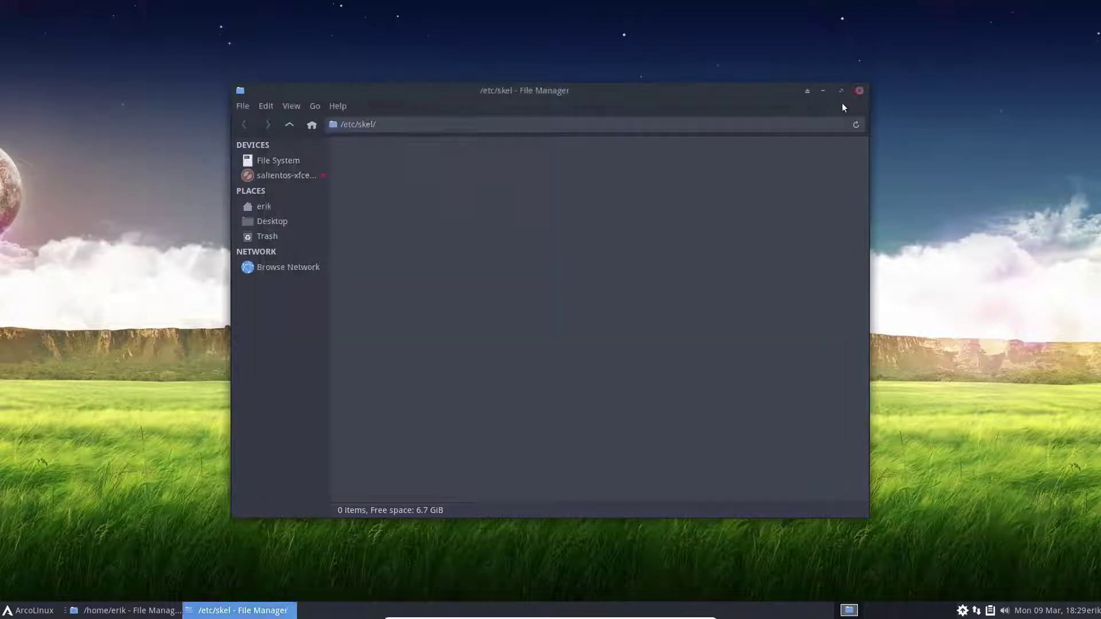
left_click(858, 90)
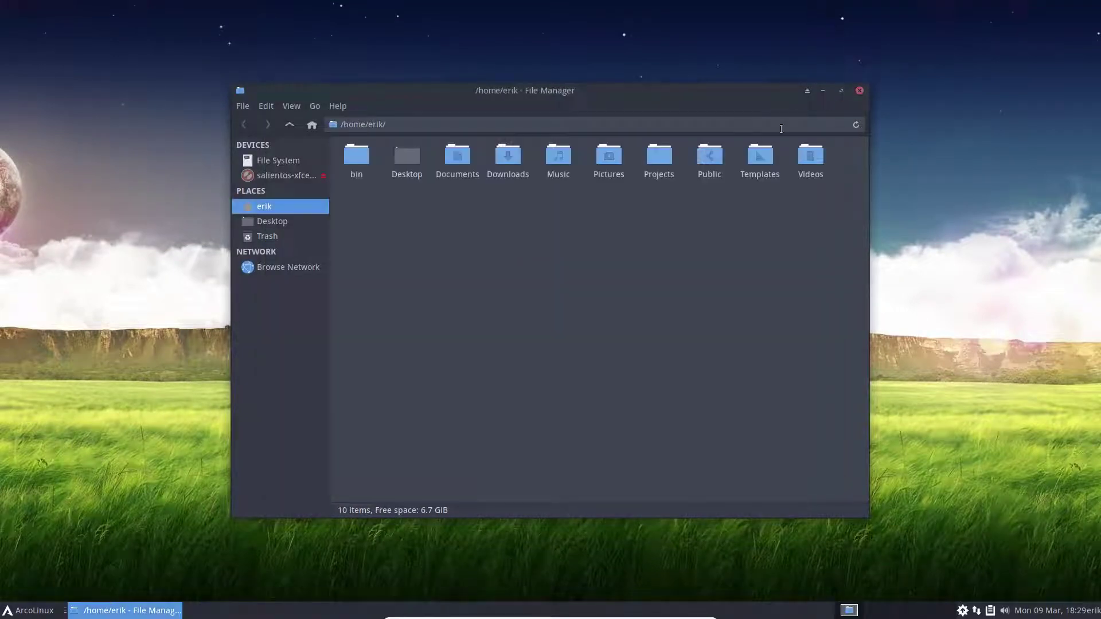
left_click(859, 90)
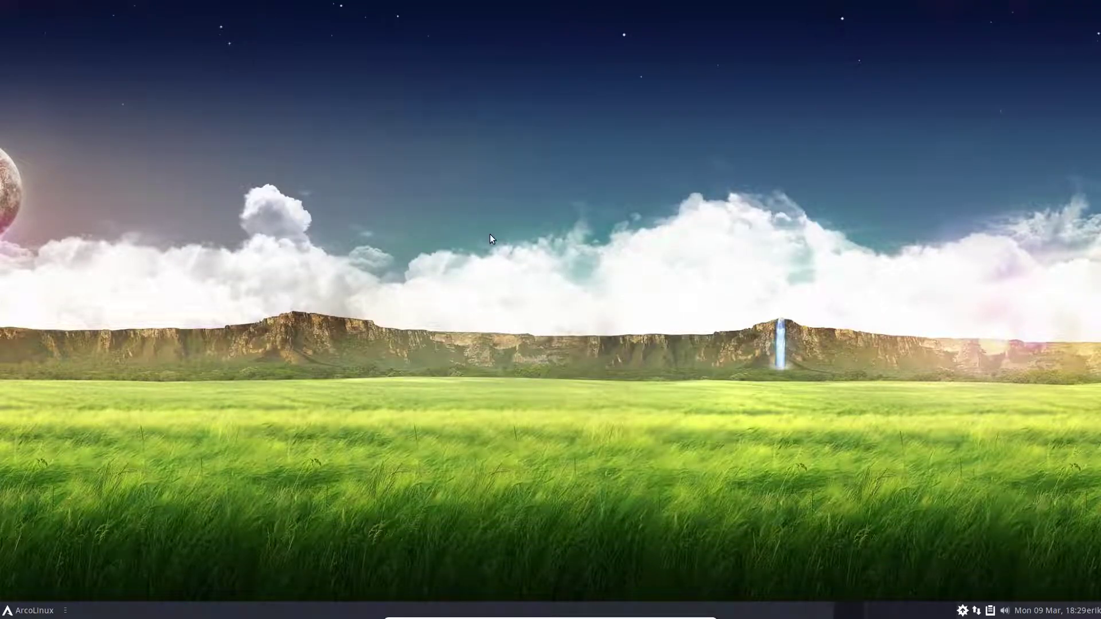
Bring up the application menu and the dmenu command launcher over the empty desktop, dismissing each again
left_click(29, 610)
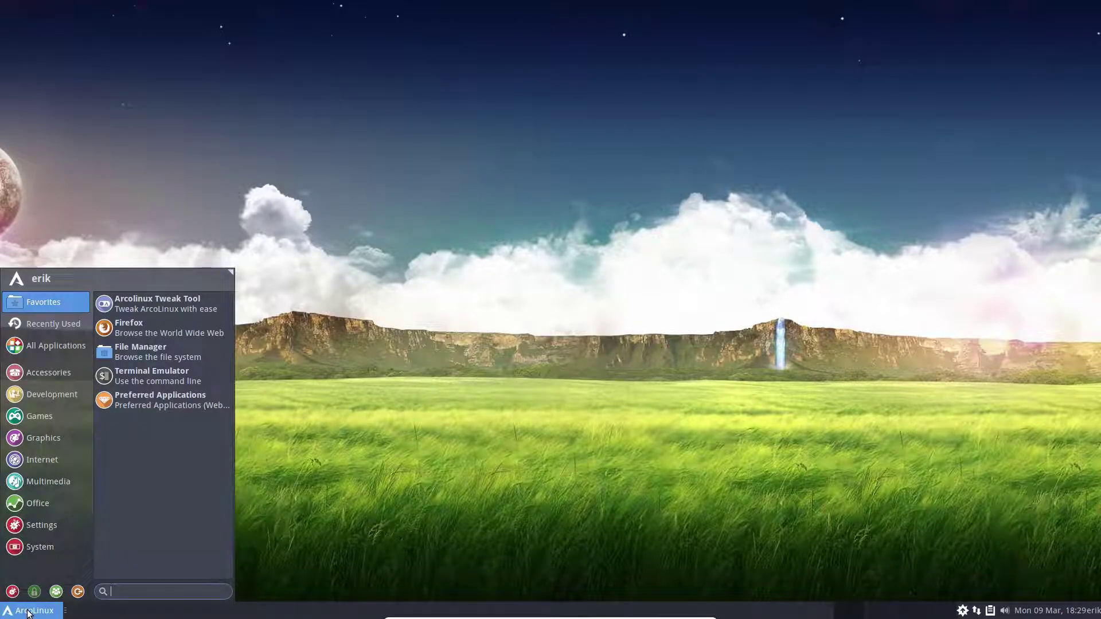
left_click(331, 427)
key("super+shift+d")
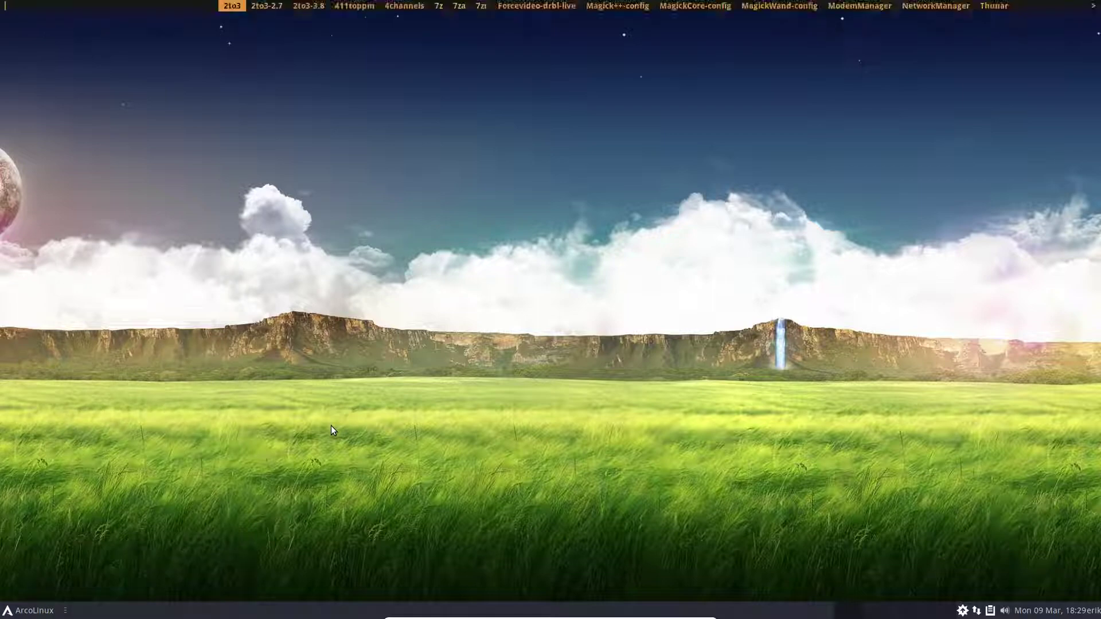
key("Escape")
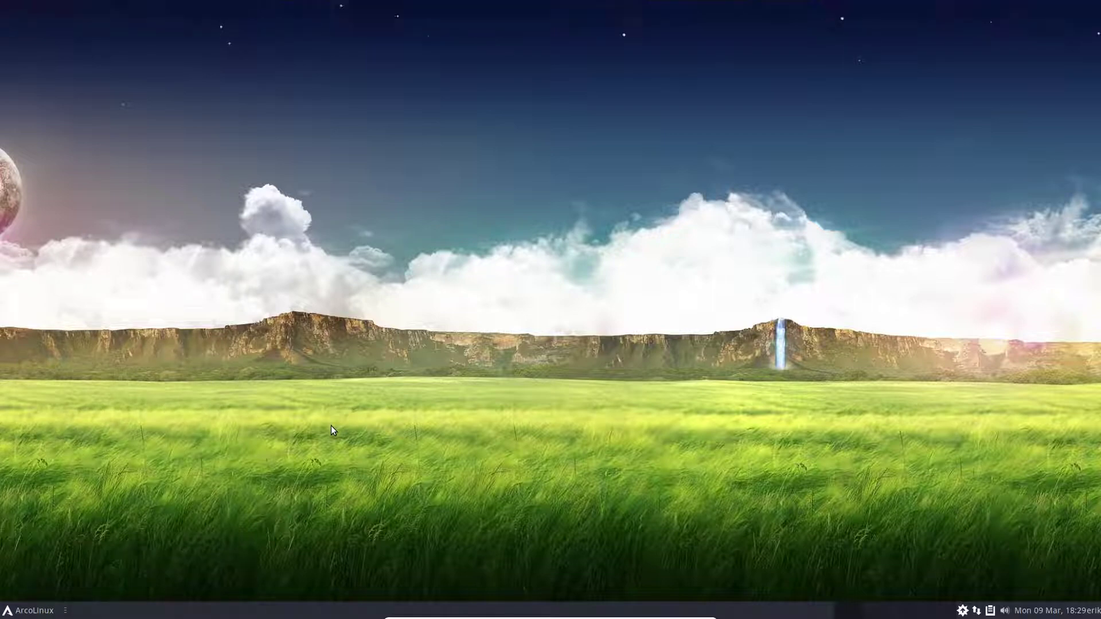
key("super+shift+d")
key("Escape")
key("super+shift+d")
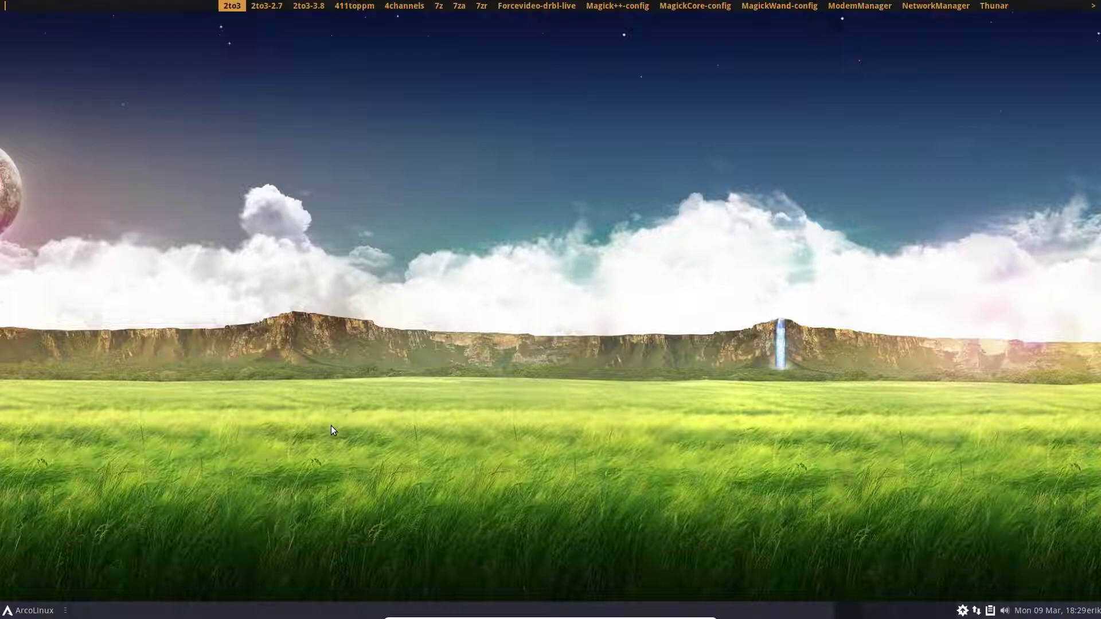
key("Escape")
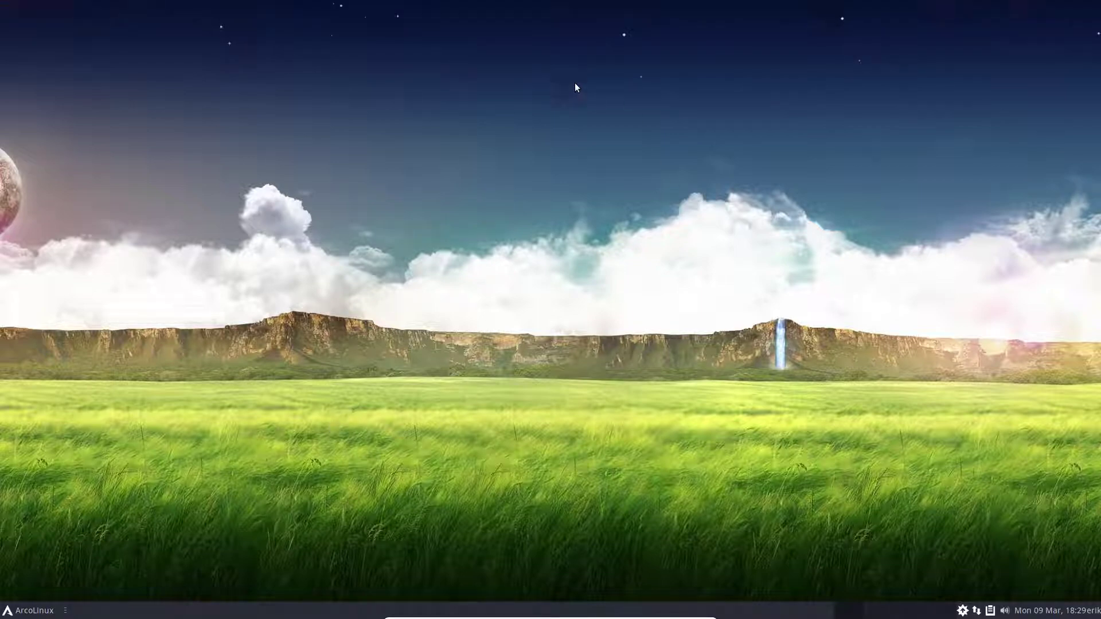
key("super+shift+d")
key("Escape")
Launch the ArcoLinux Tweak Tool and authenticate with the account password
left_click(23, 613)
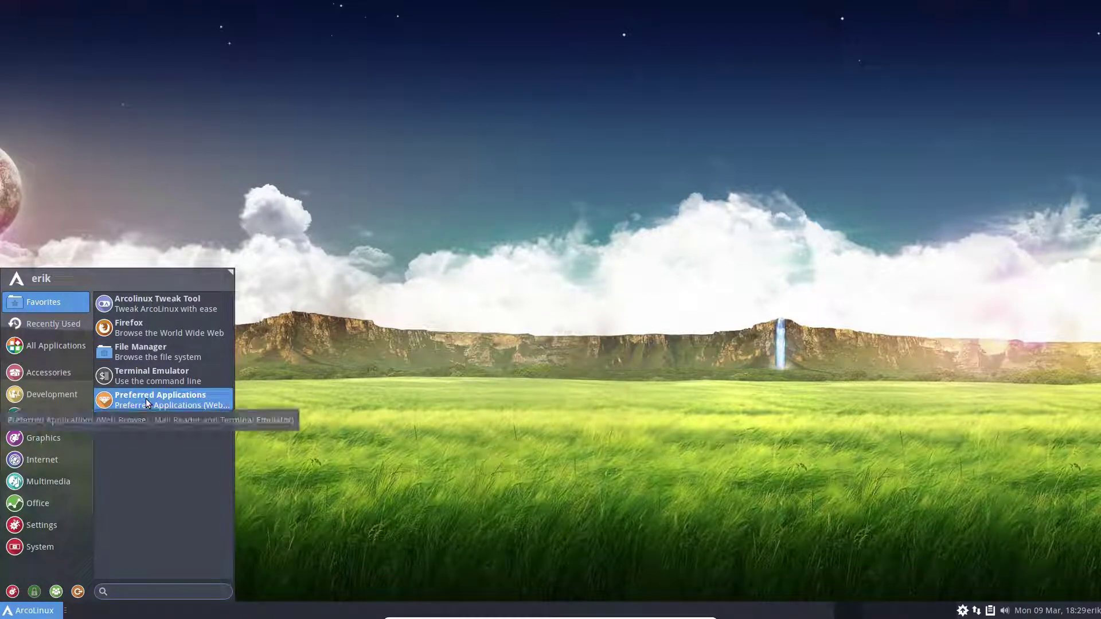
left_click(150, 308)
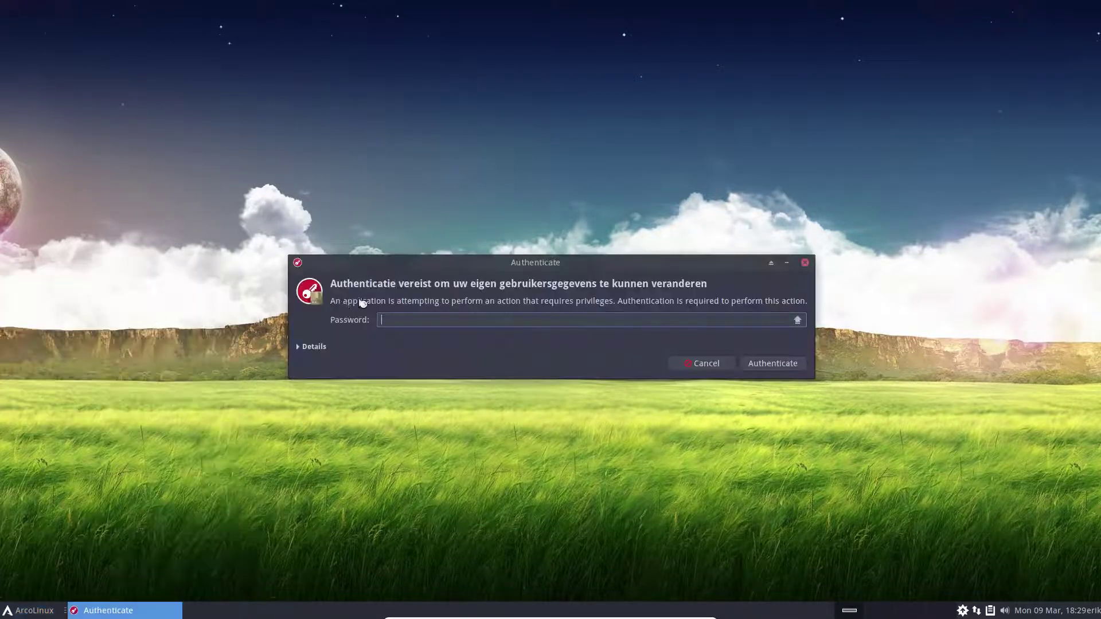
type("****")
key("Return")
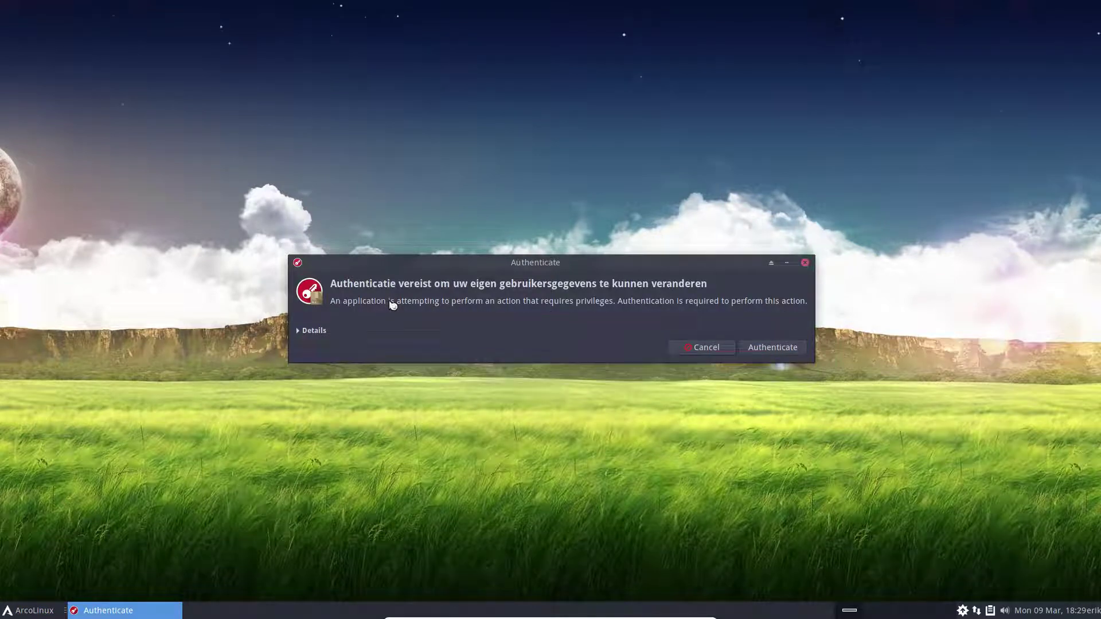
type("****")
key("Return")
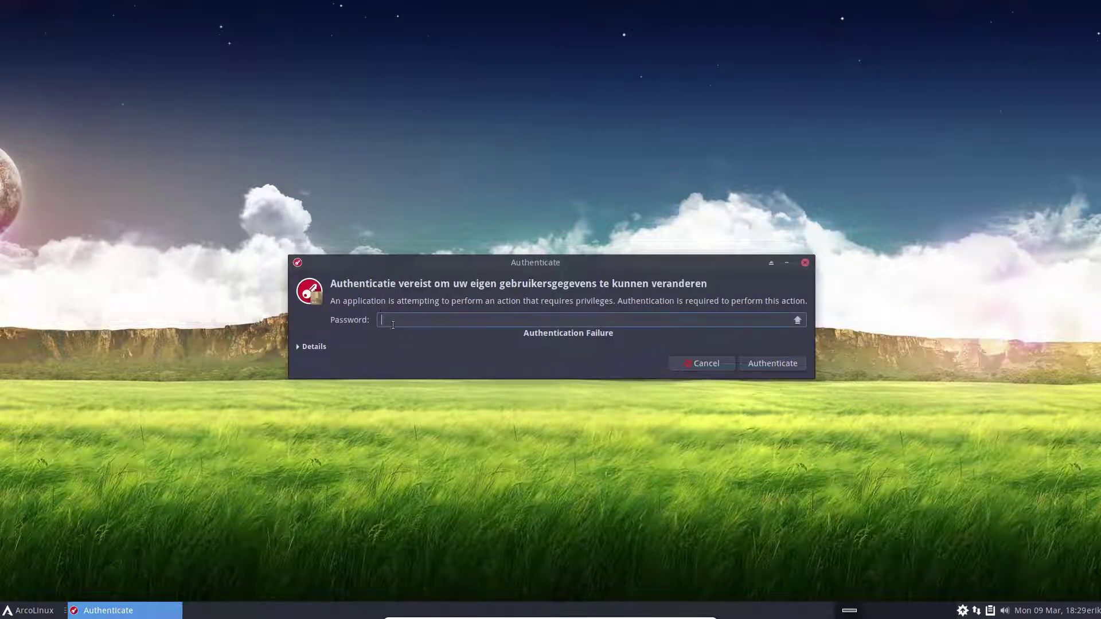
type("****")
key("BackSpace")
key("BackSpace")
key("BackSpace")
key("BackSpace")
key("Return")
type("*****")
key("Return")
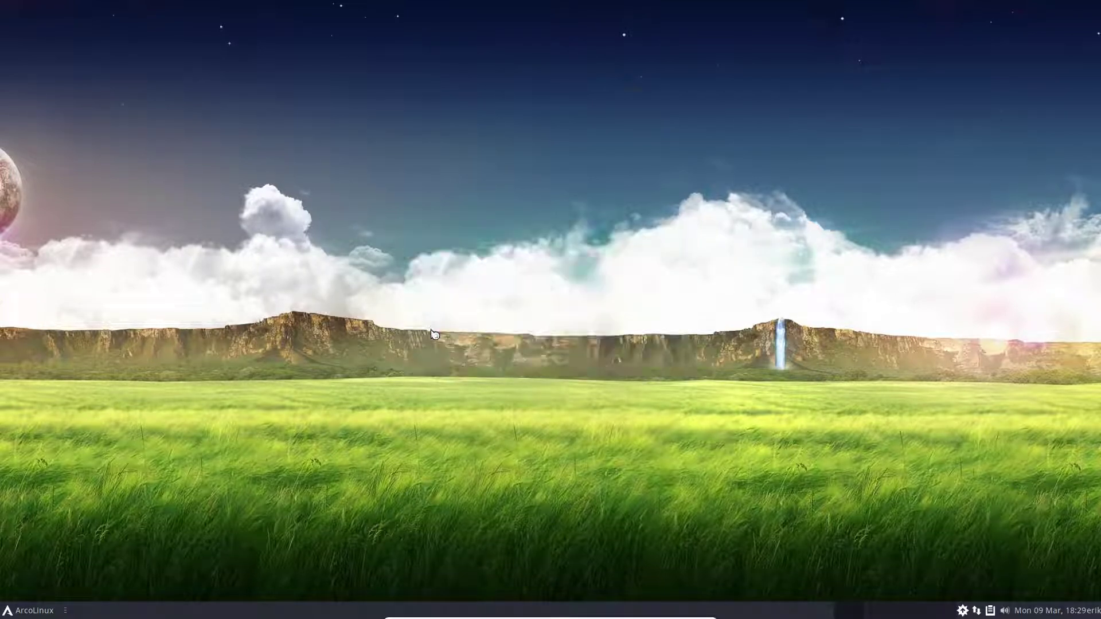
Move the Tweak Tool window toward the middle of the desktop and examine its Desktop installer and Grub config pages
left_click_drag(904, 99, 624, 91)
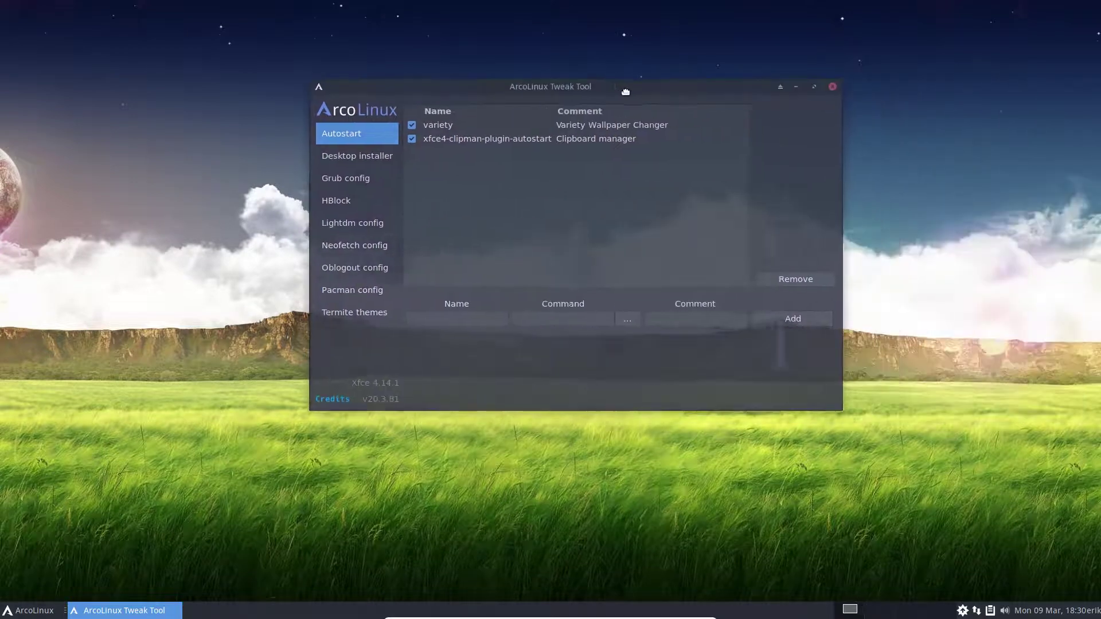
left_click(367, 164)
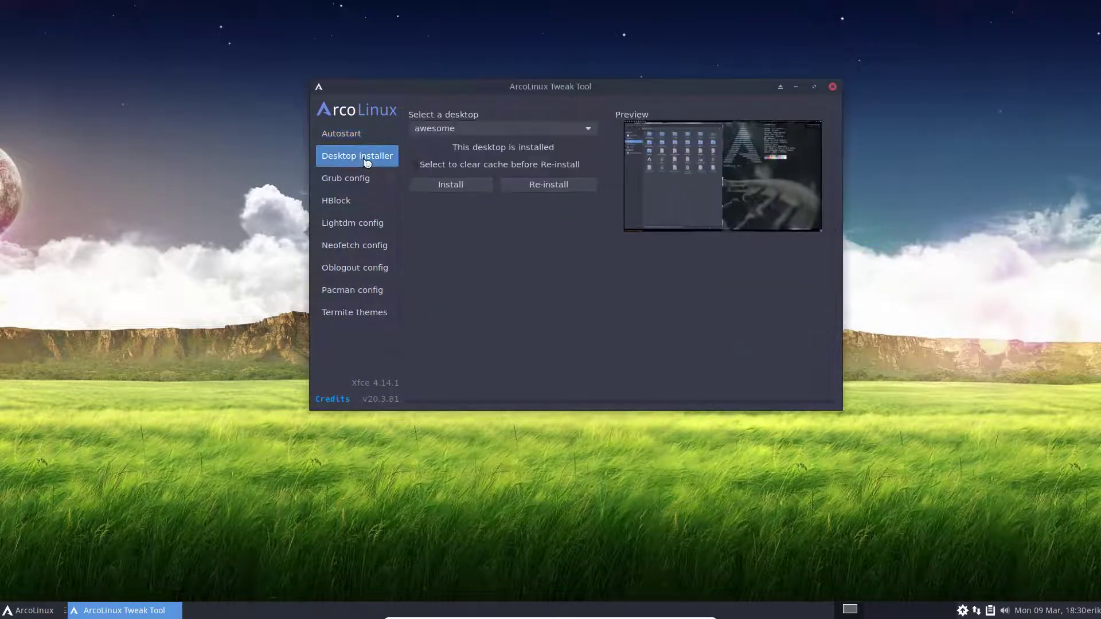
left_click(363, 181)
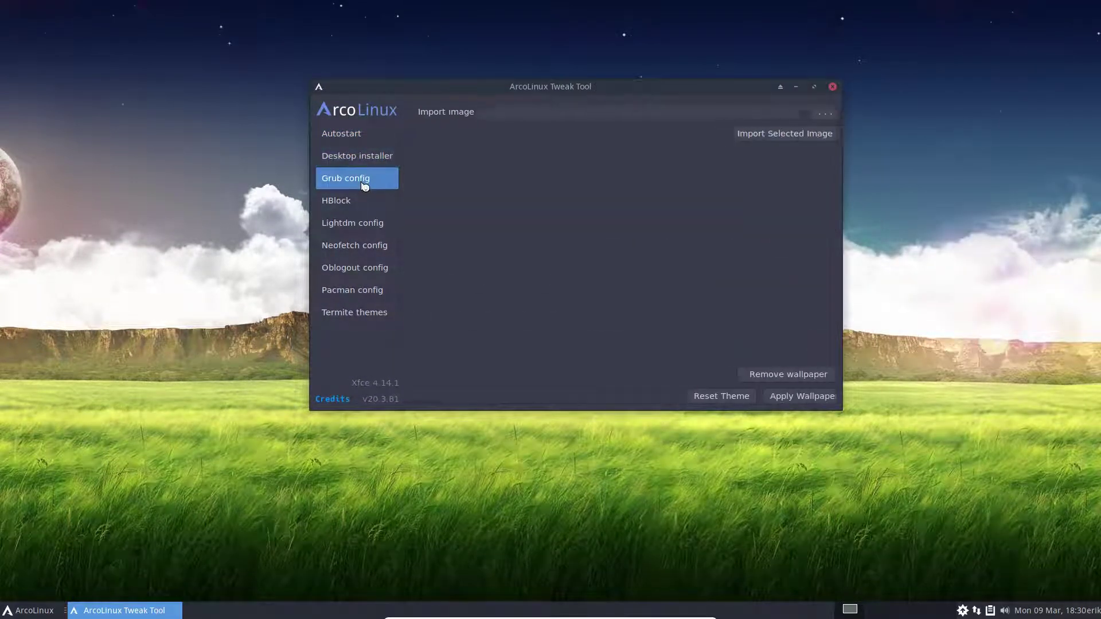
left_click(544, 116)
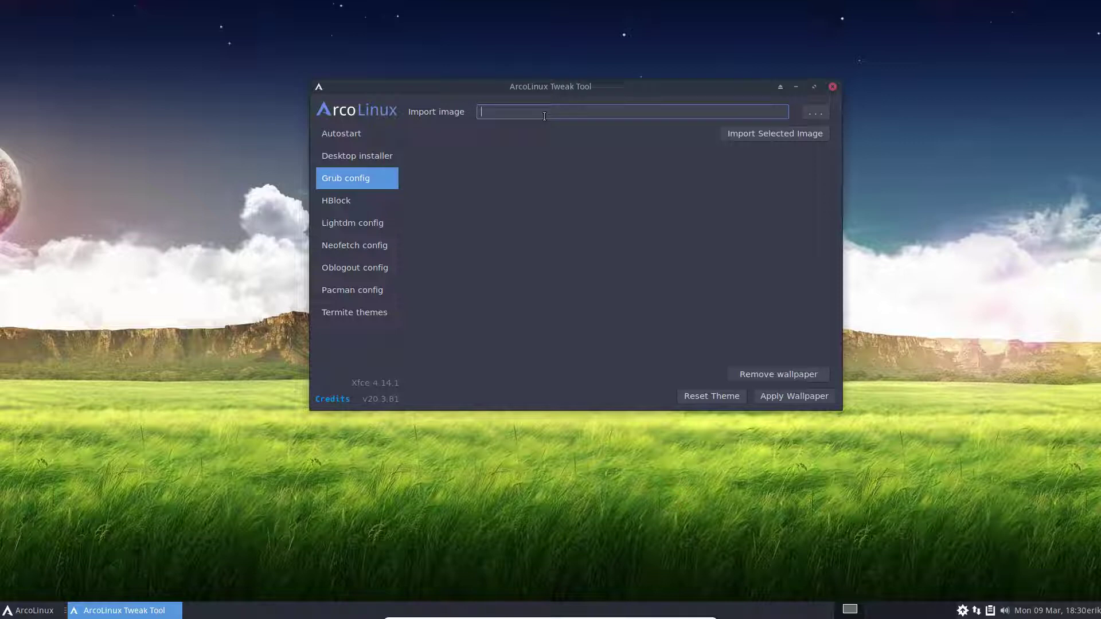
Enable HBlock in the Tweak Tool and reposition the window while its database updates
left_click(359, 201)
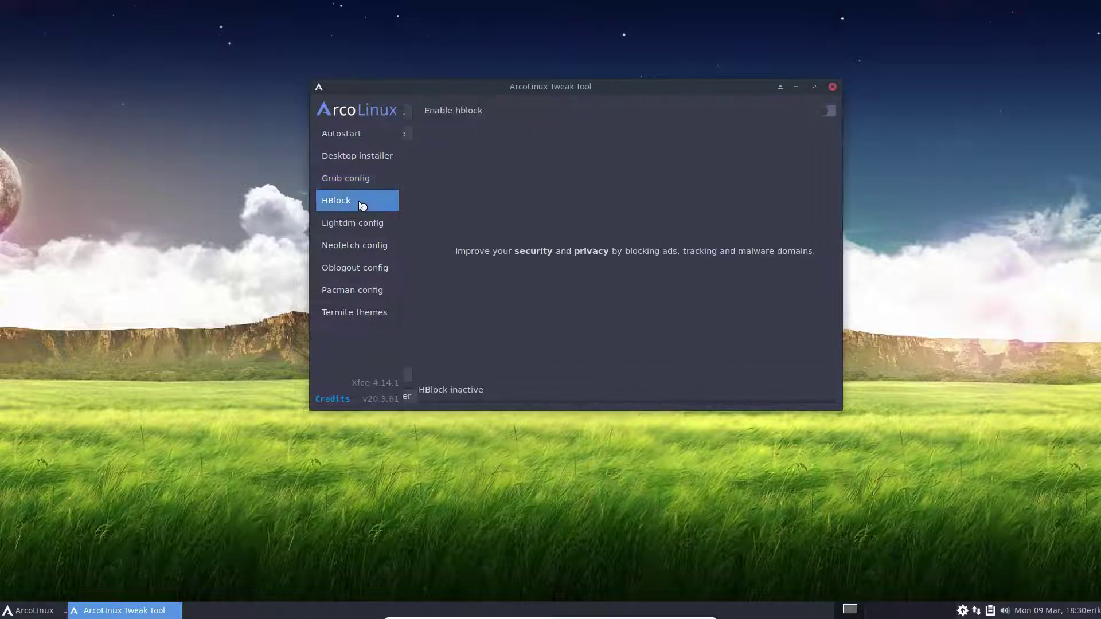
left_click(817, 111)
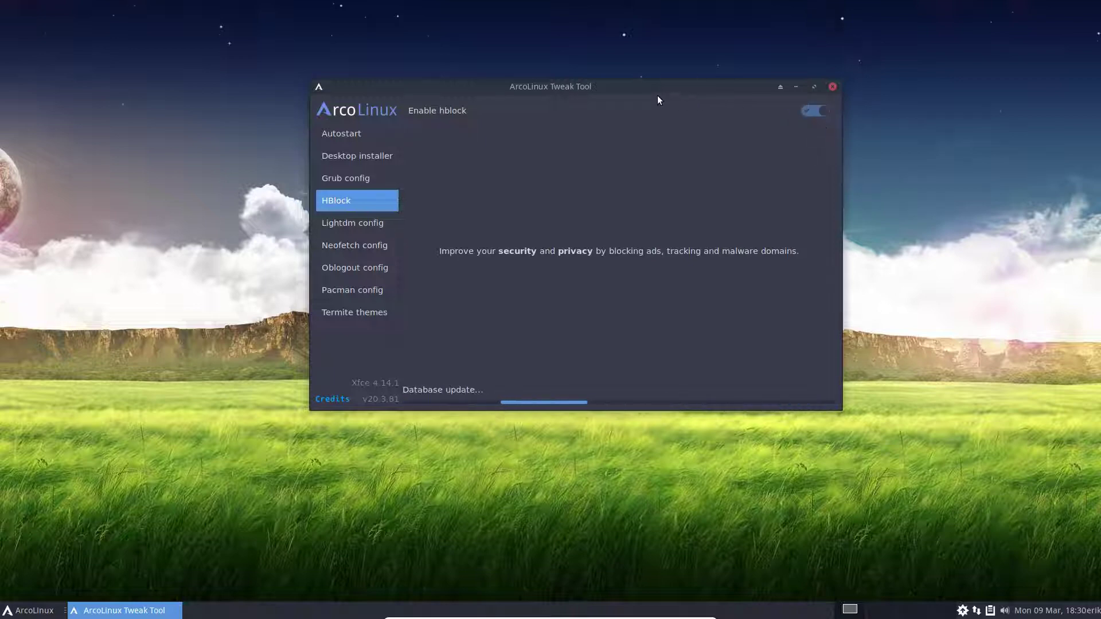
left_click_drag(596, 88, 700, 73)
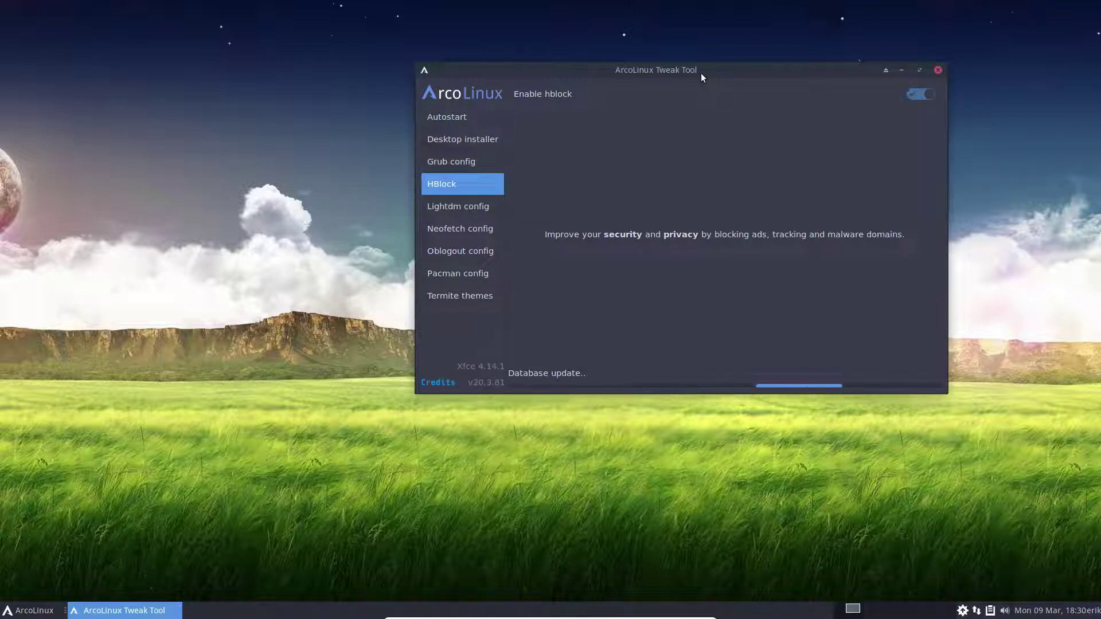
Set the Lightdm autologin desktop session to bspwm and apply the settings
left_click(469, 209)
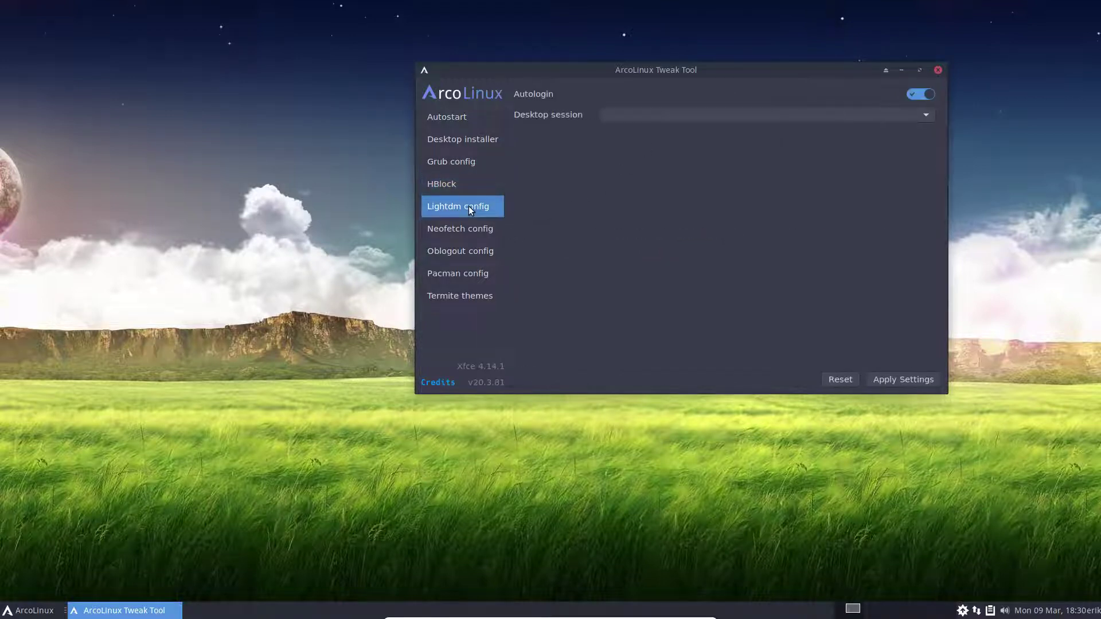
left_click(669, 116)
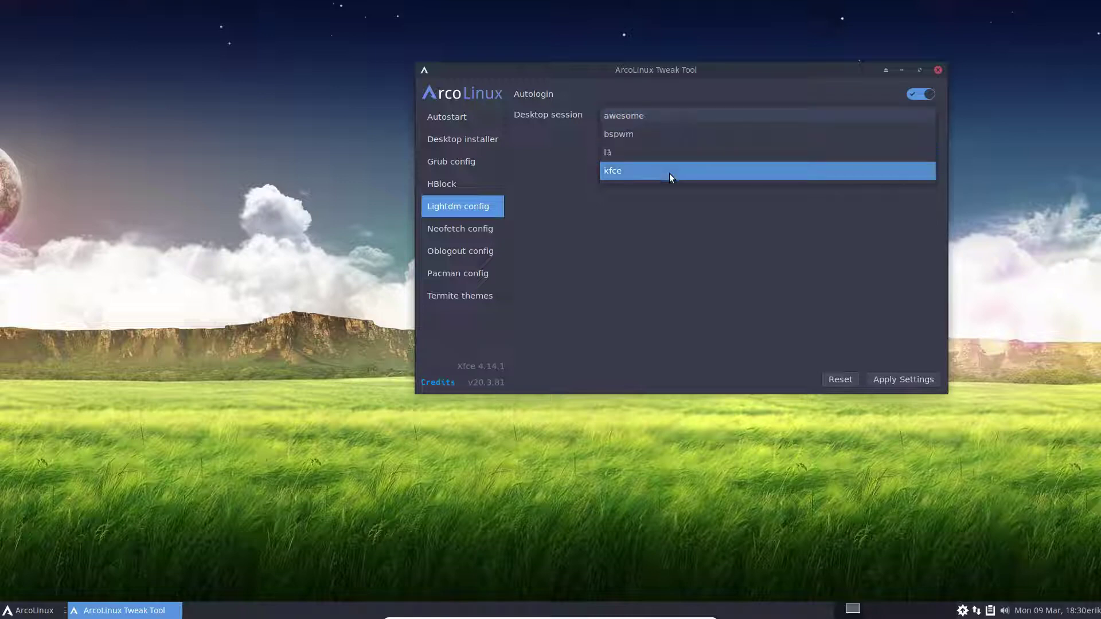
left_click(683, 138)
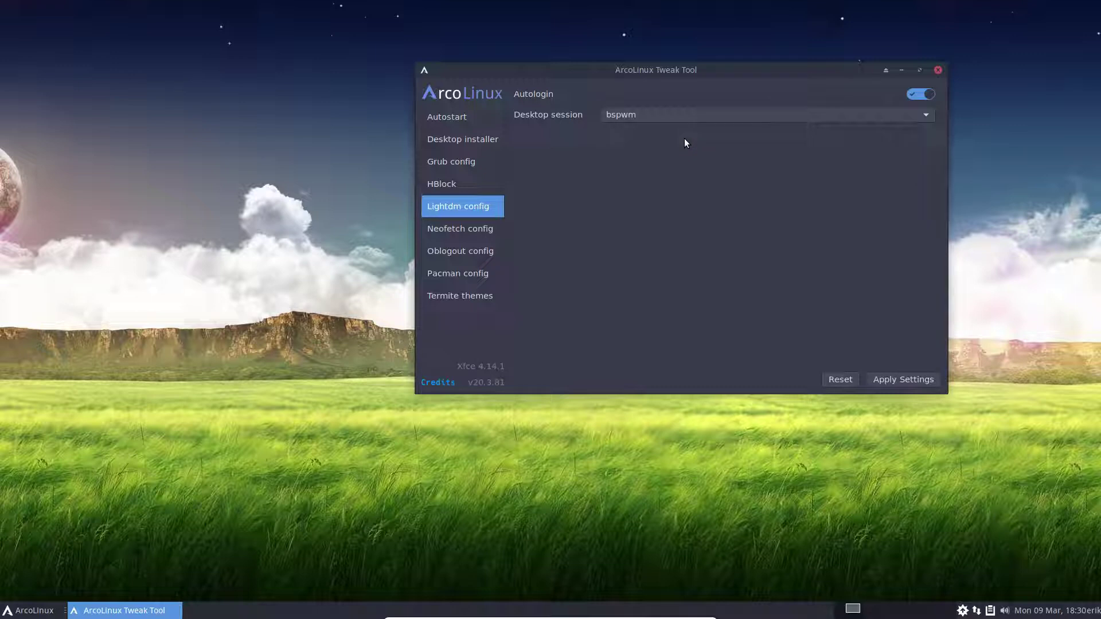
left_click(915, 382)
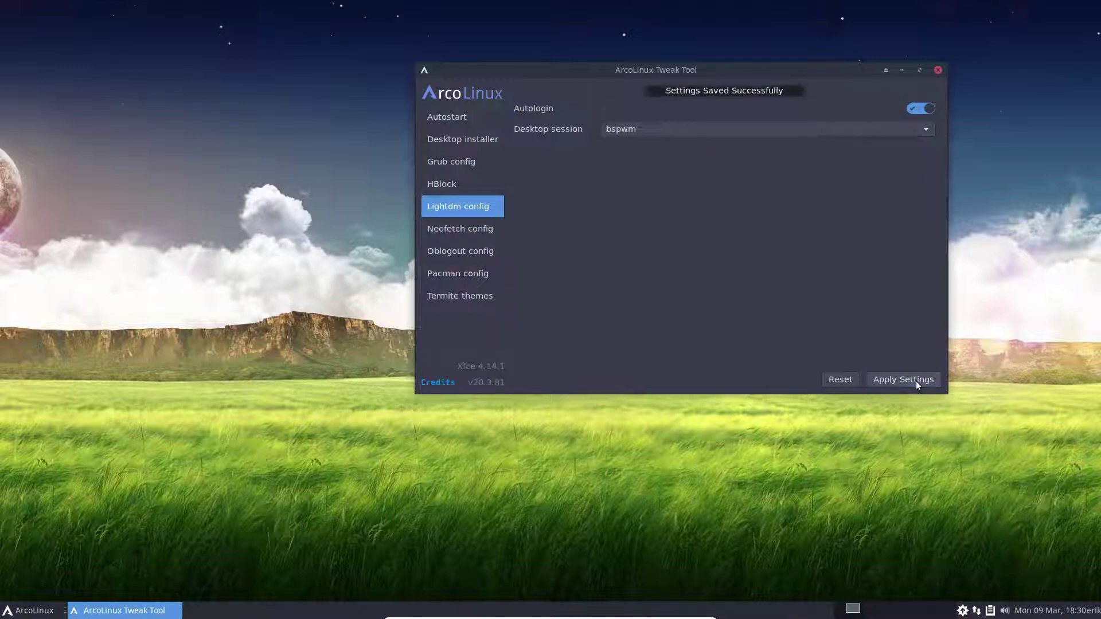
Open the Neofetch config page and place a new terminal with neofetch output beside it for comparison
left_click(476, 230)
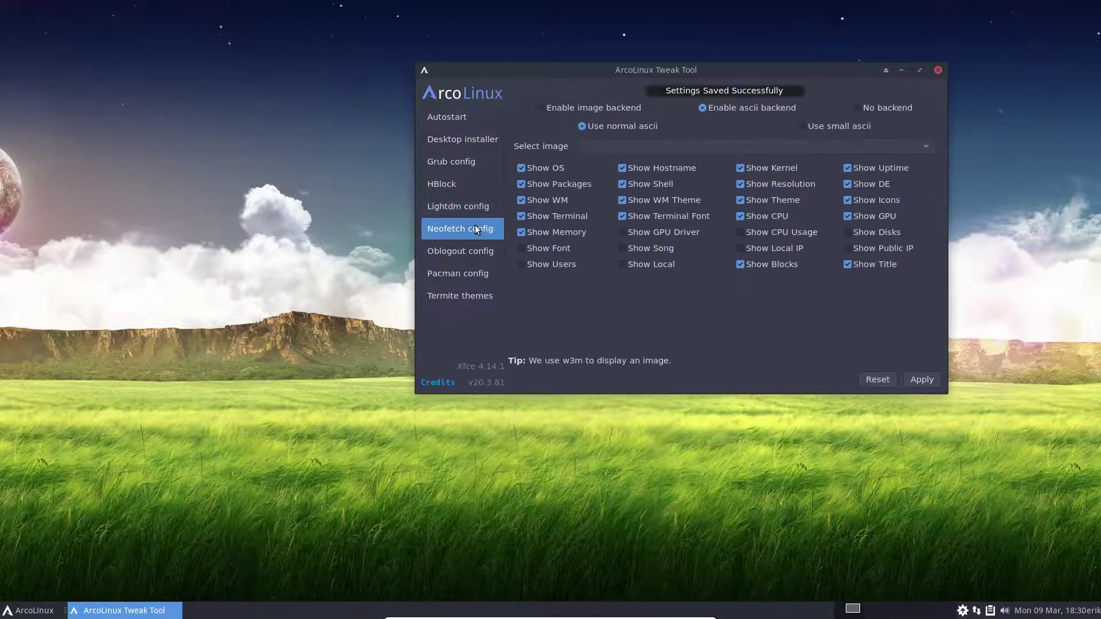
left_click(253, 236)
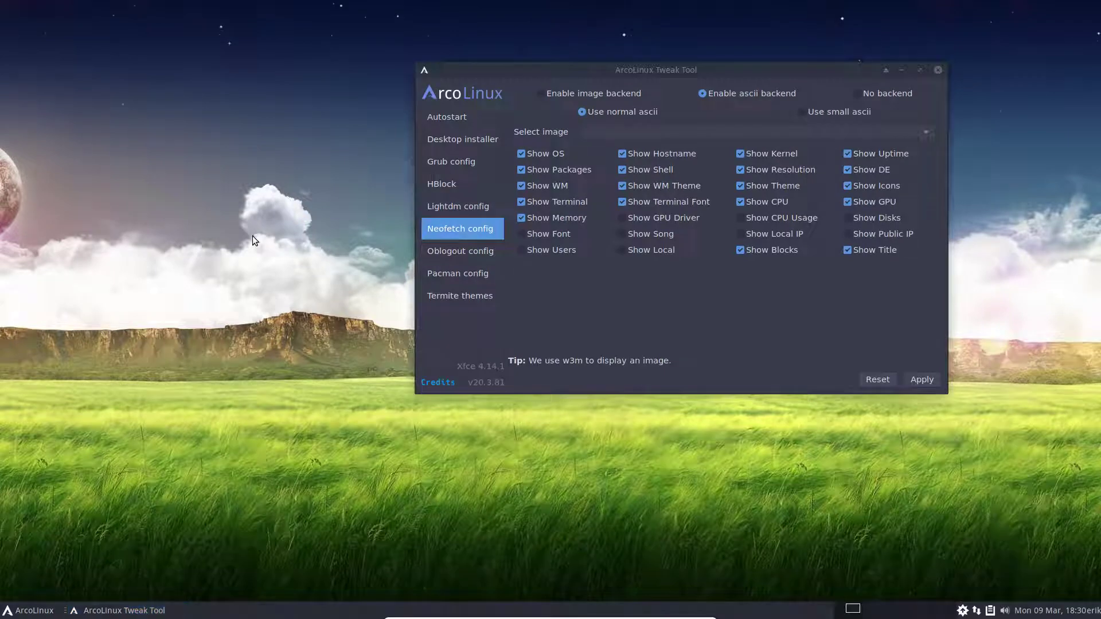
key("ctrl+alt+Return")
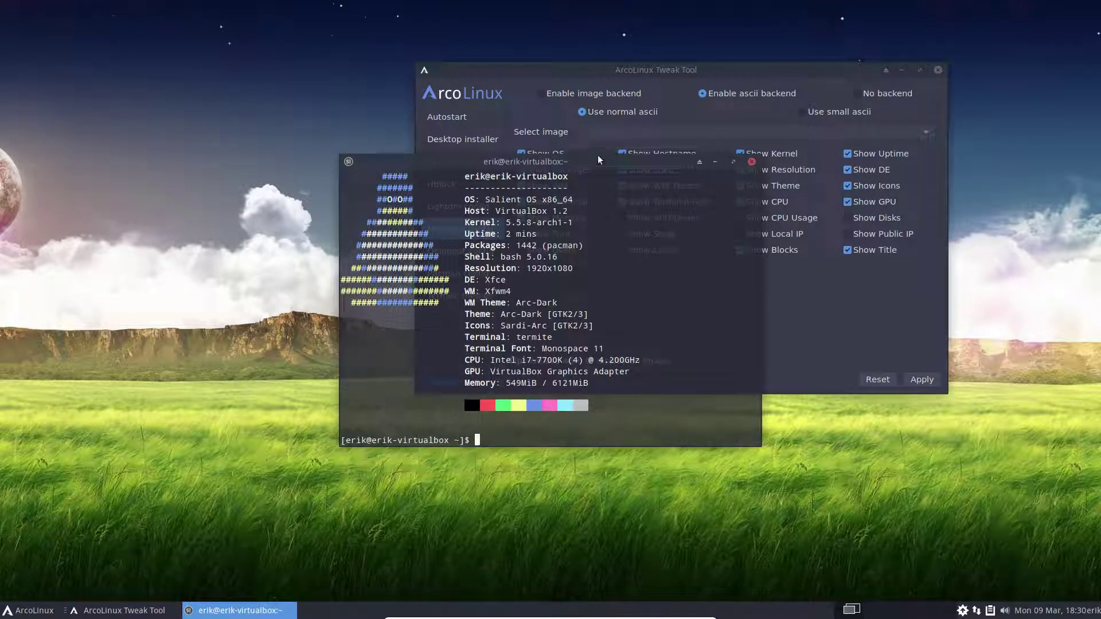
left_click_drag(584, 157, 287, 68)
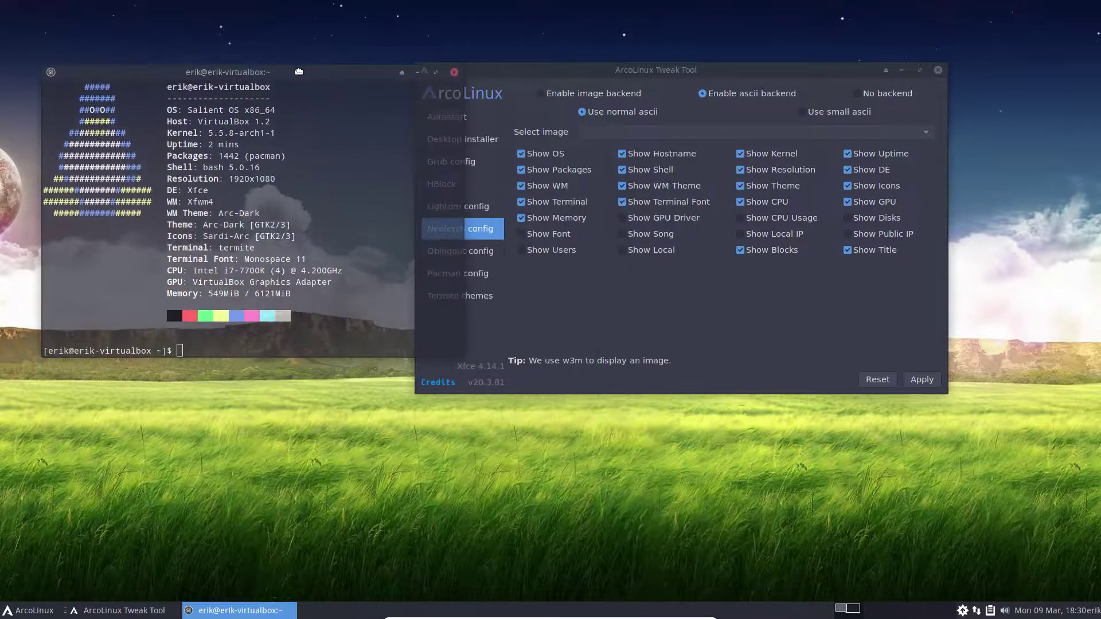
Turn off Show OS in the Neofetch config, apply it, and check the output in a second terminal below the first
left_click(521, 153)
left_click(925, 381)
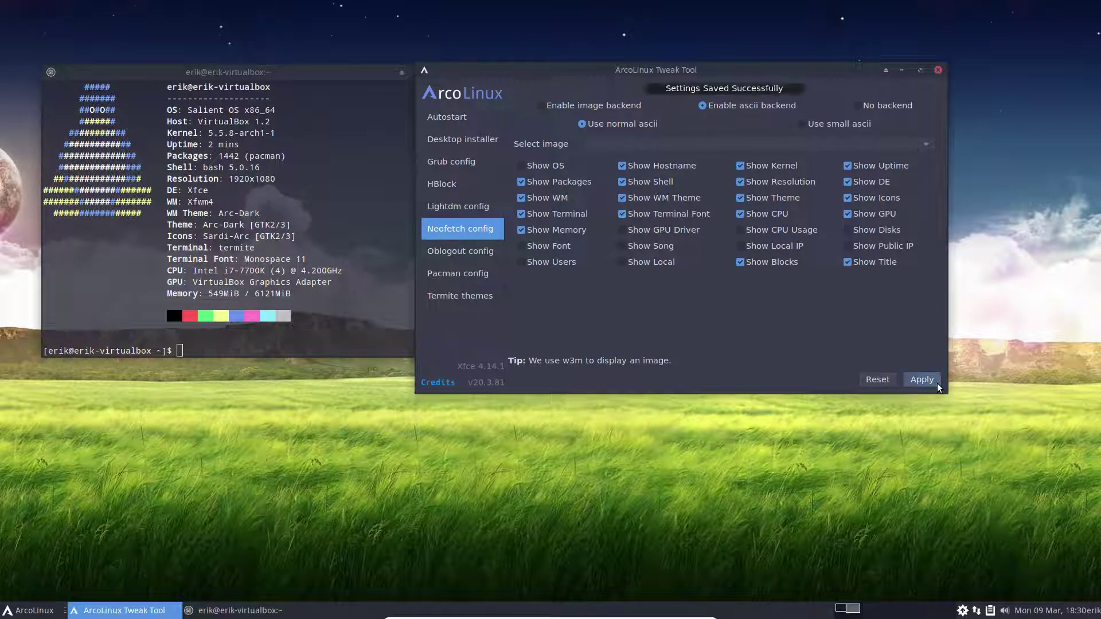
key("super+Return")
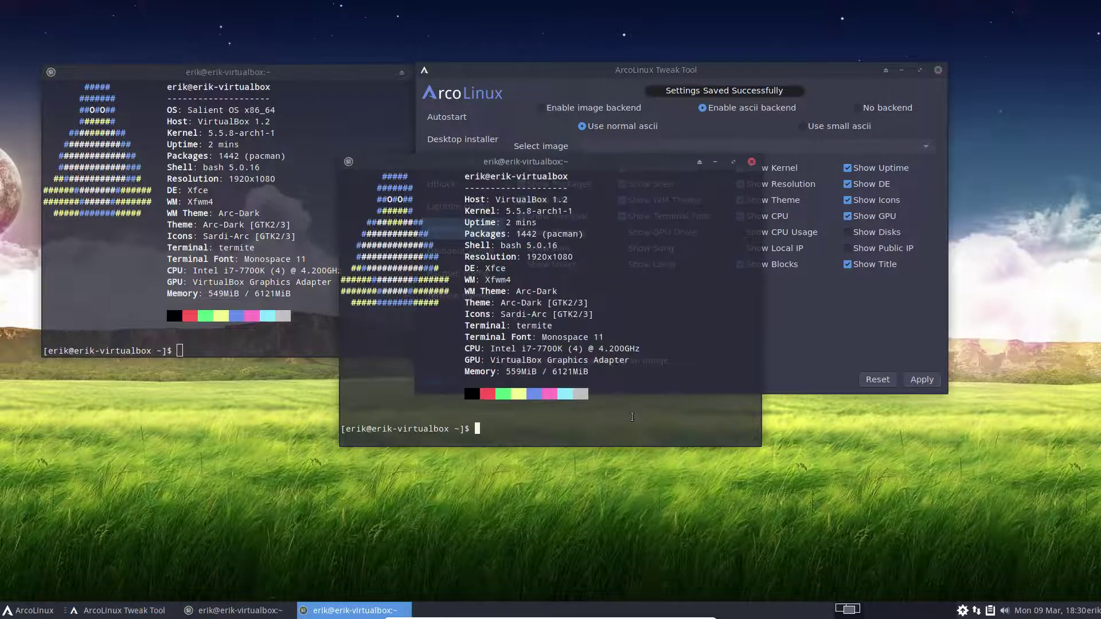
left_click_drag(616, 172, 326, 272)
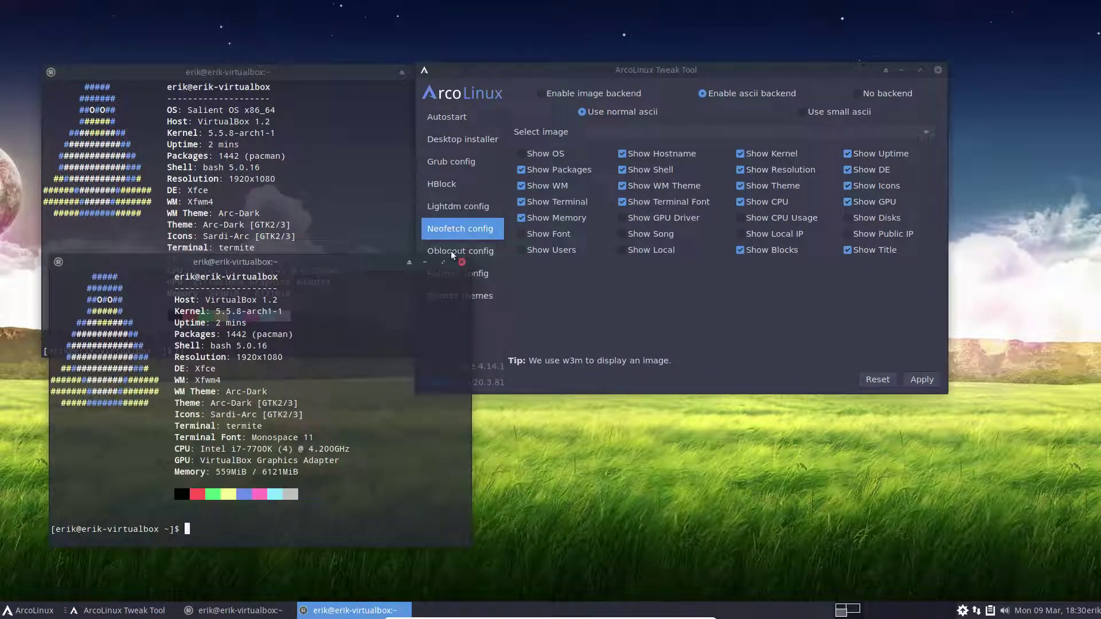
Close both terminal windows used for comparing the neofetch output
left_click(461, 262)
left_click(400, 77)
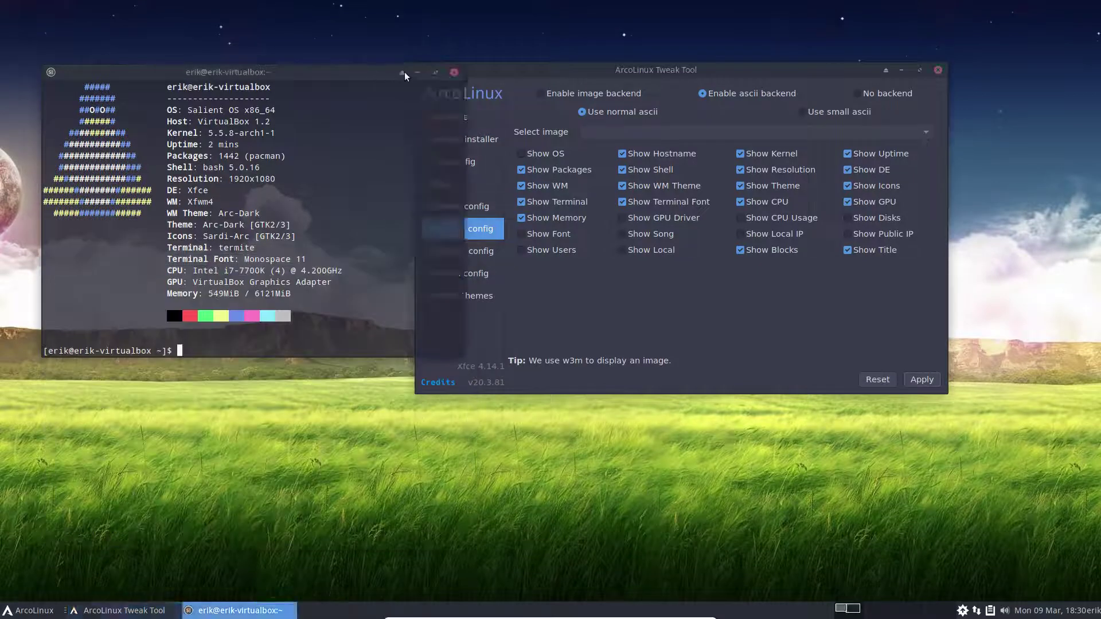
left_click(456, 72)
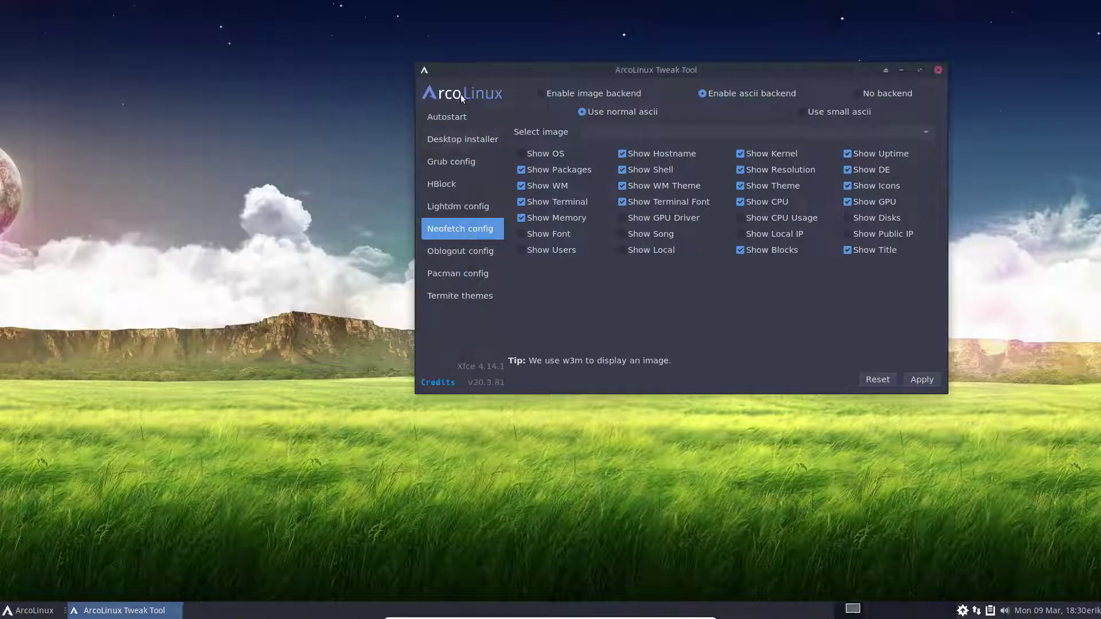
Turn Show OS back on, enable the image backend, apply the Neofetch settings, and check them in a terminal before closing it
double_click(522, 152)
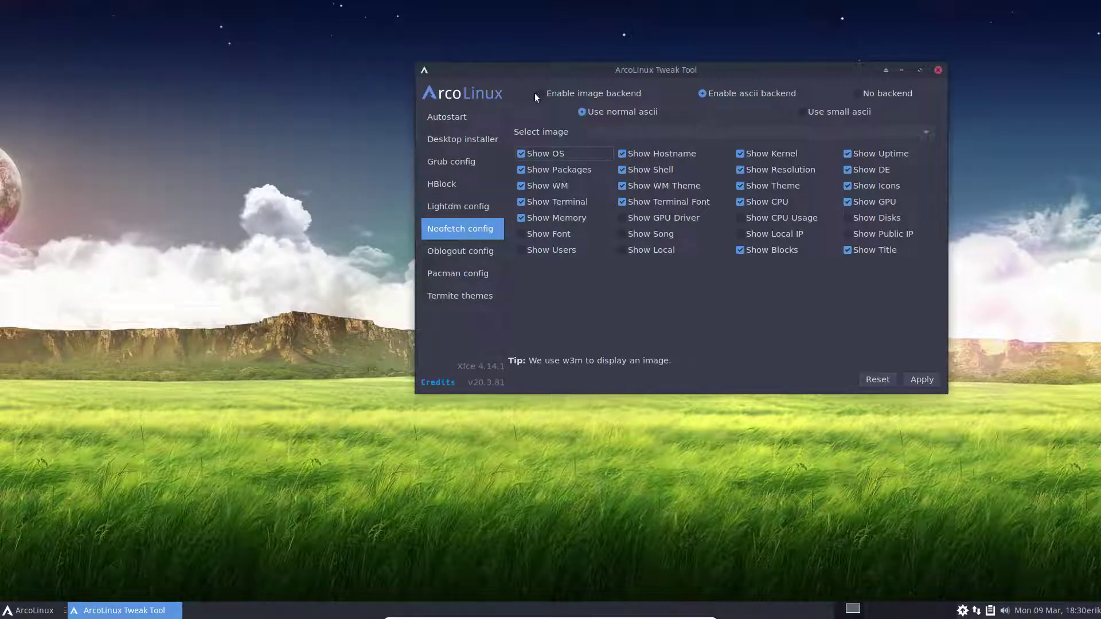
left_click(536, 93)
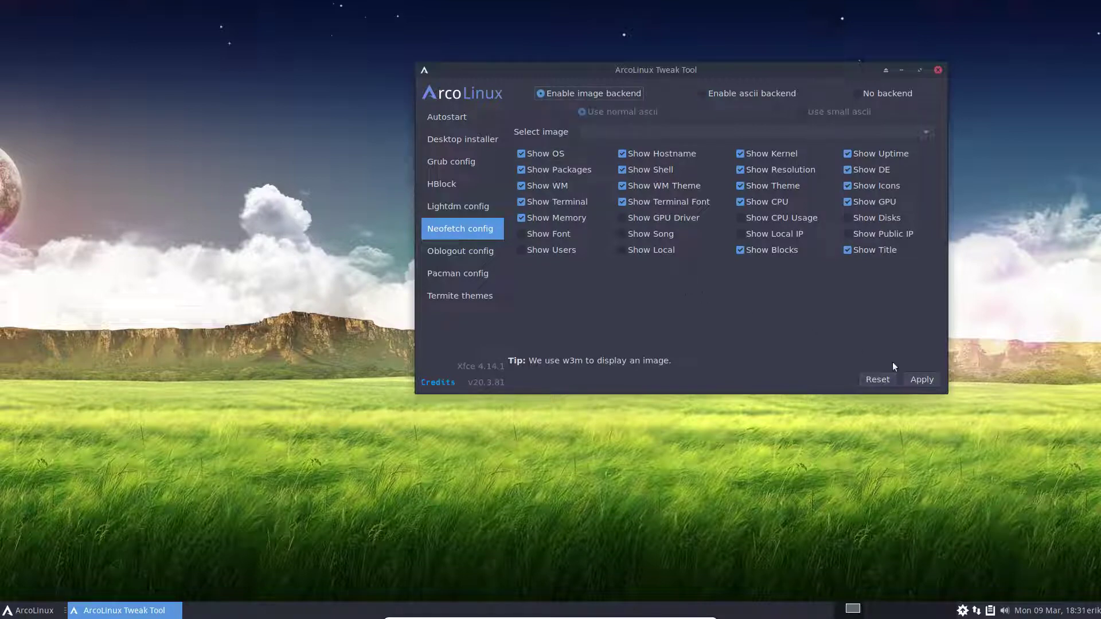
left_click(922, 379)
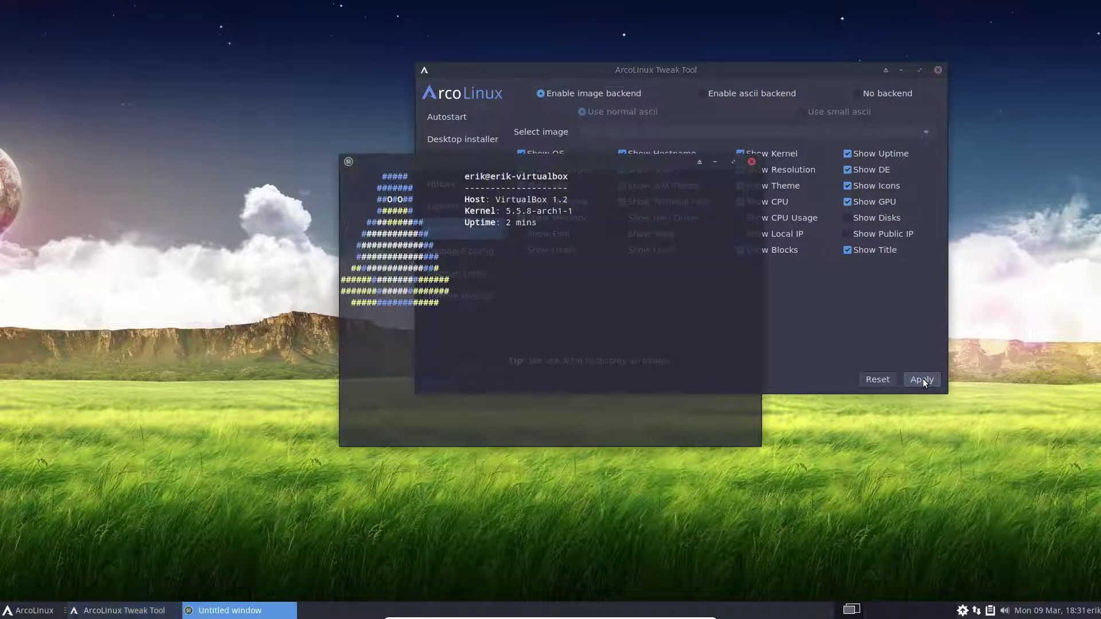
left_click(753, 161)
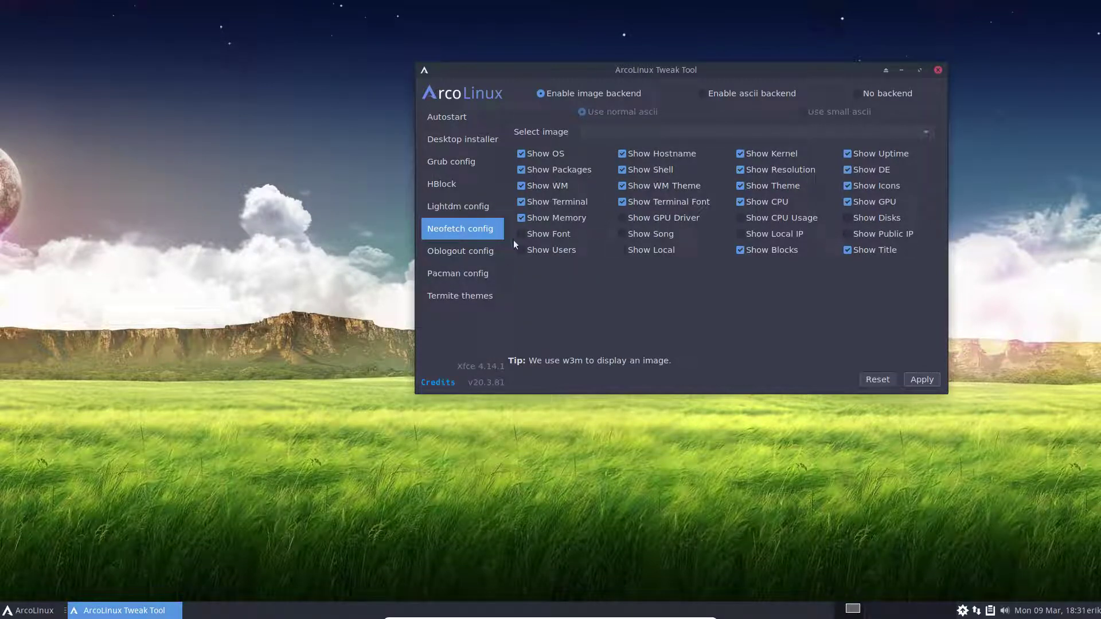
Look at the Oblogout config page, then enable Hefftor's repo on the Pacman config page
left_click(461, 253)
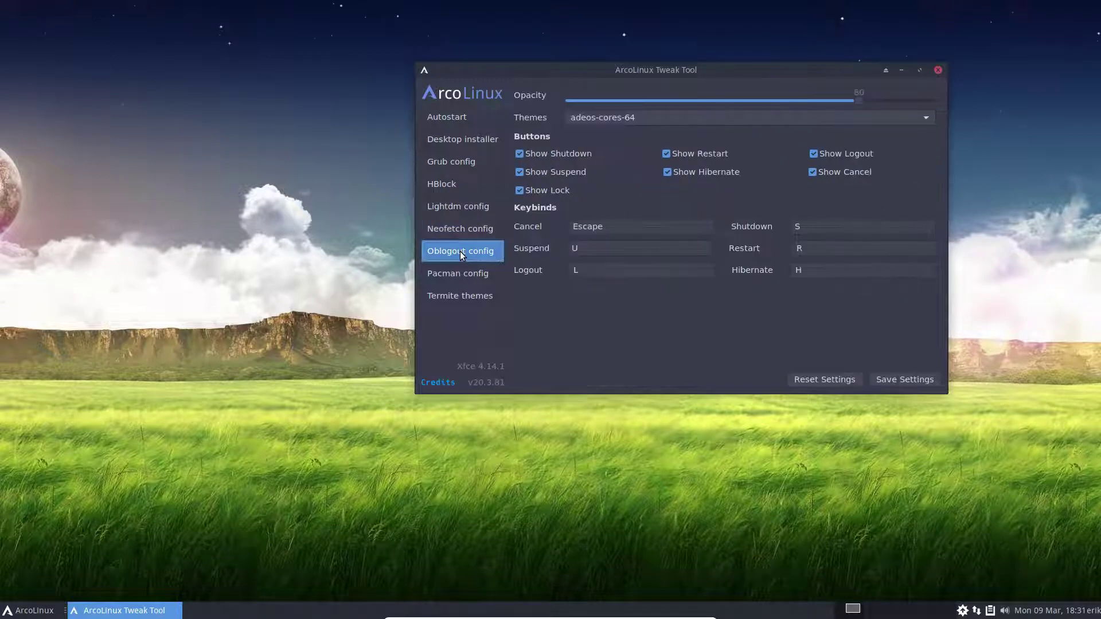
left_click(463, 273)
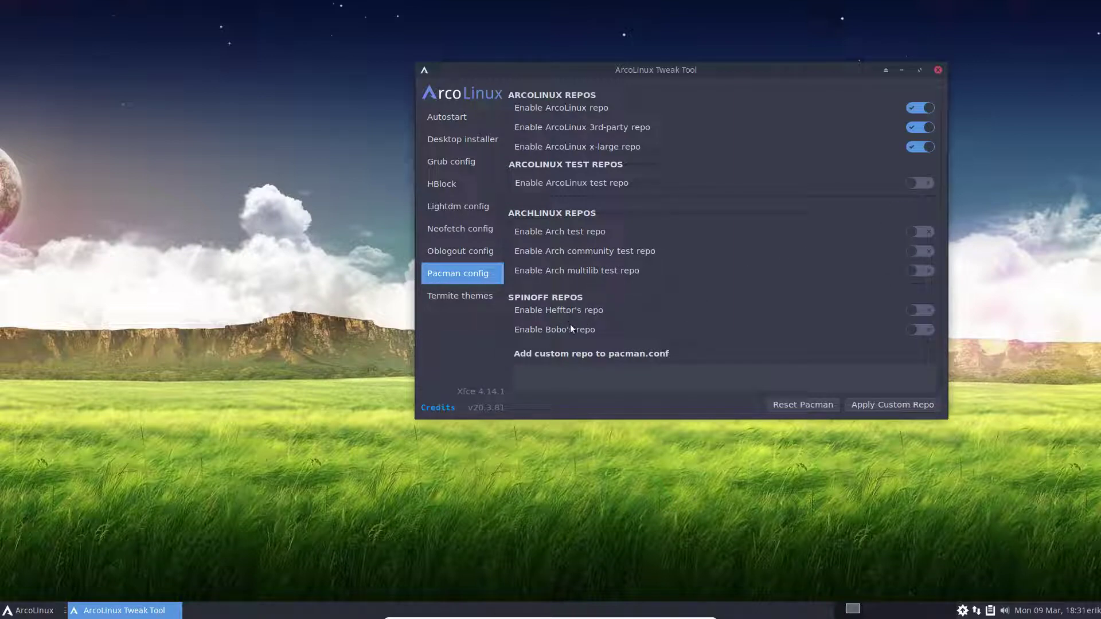
left_click(924, 311)
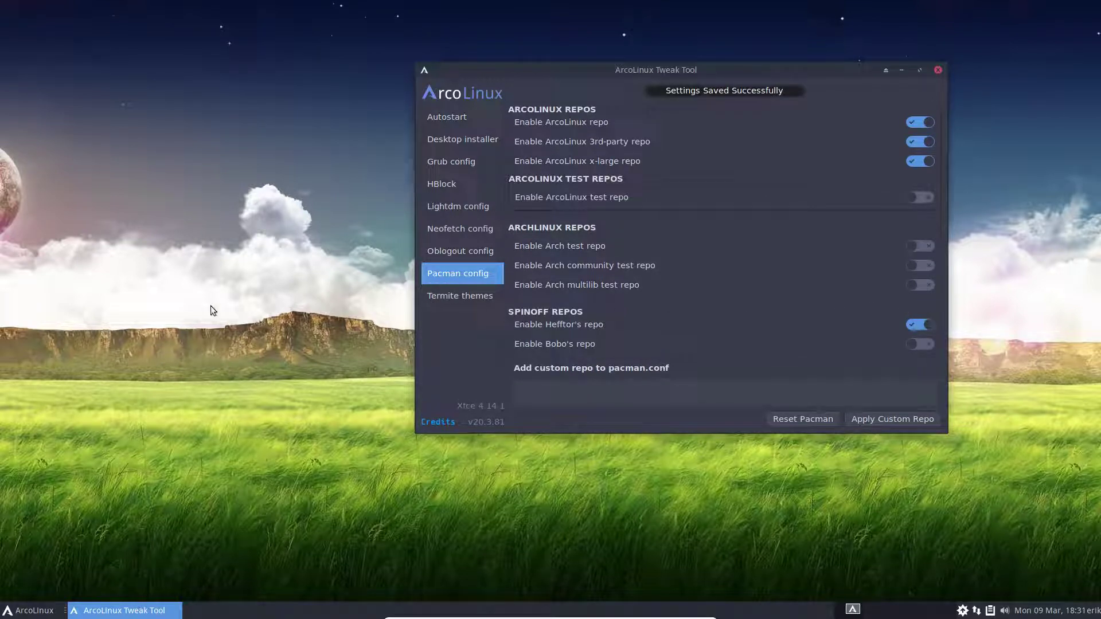
Run update in a new terminal, move it beside the Tweak Tool, and highlight the hefftor-repo entry in the output
key("ctrl+alt+t")
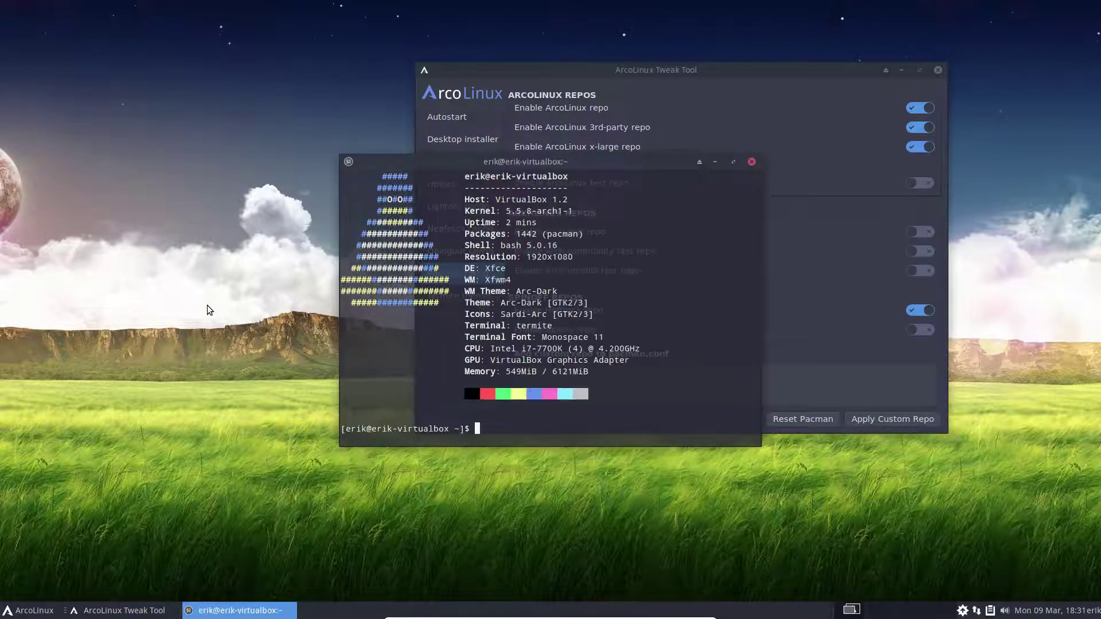
type("update")
key("Return")
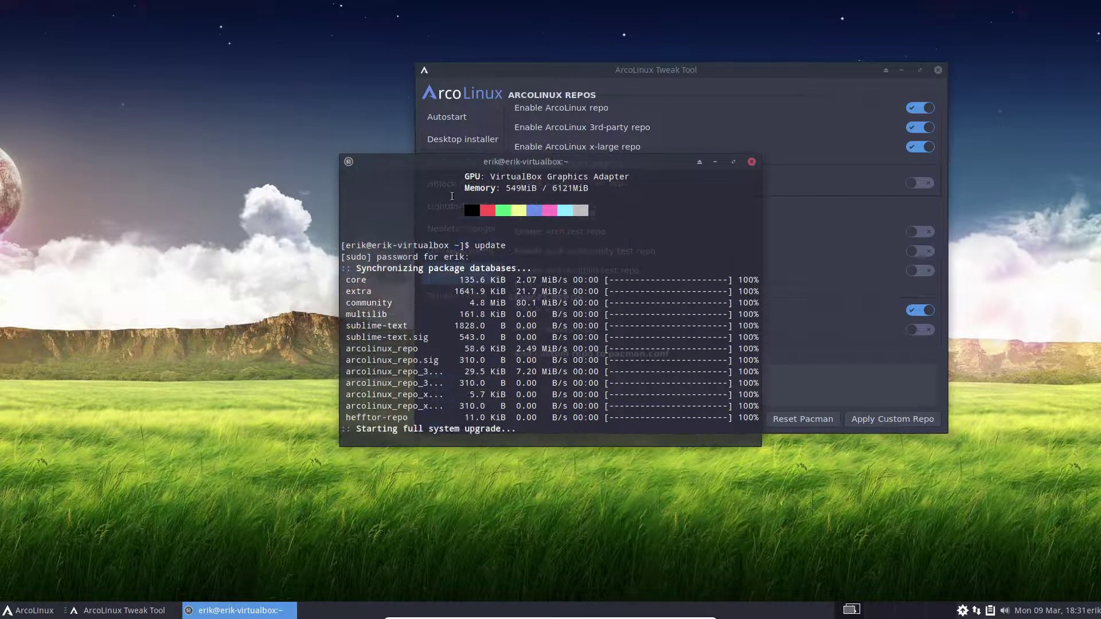
left_click_drag(545, 162, 278, 139)
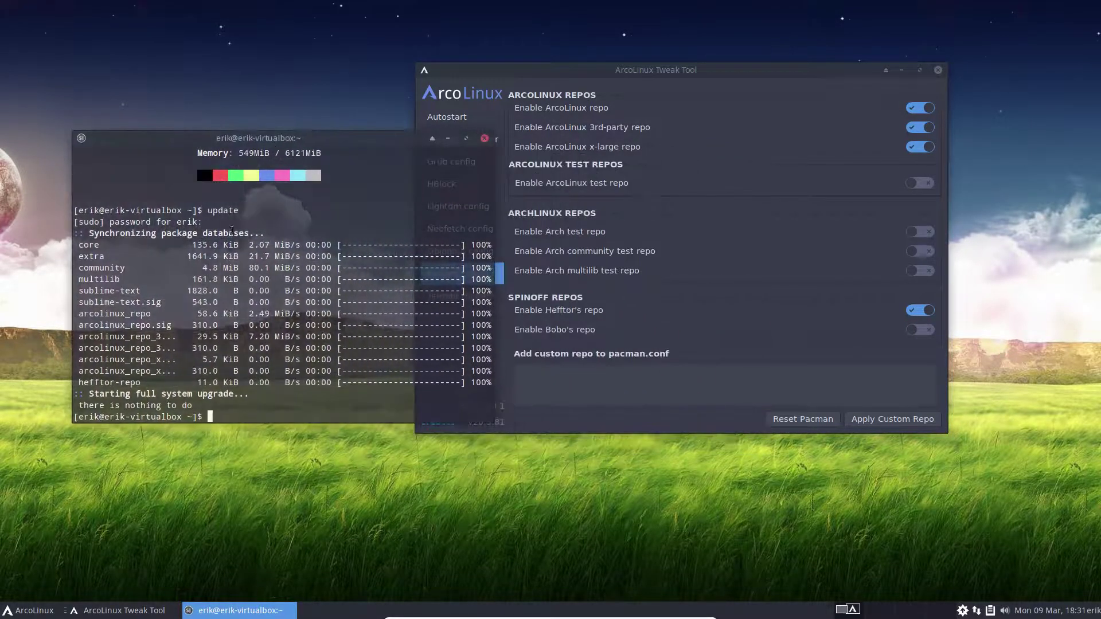
left_click_drag(80, 382, 161, 383)
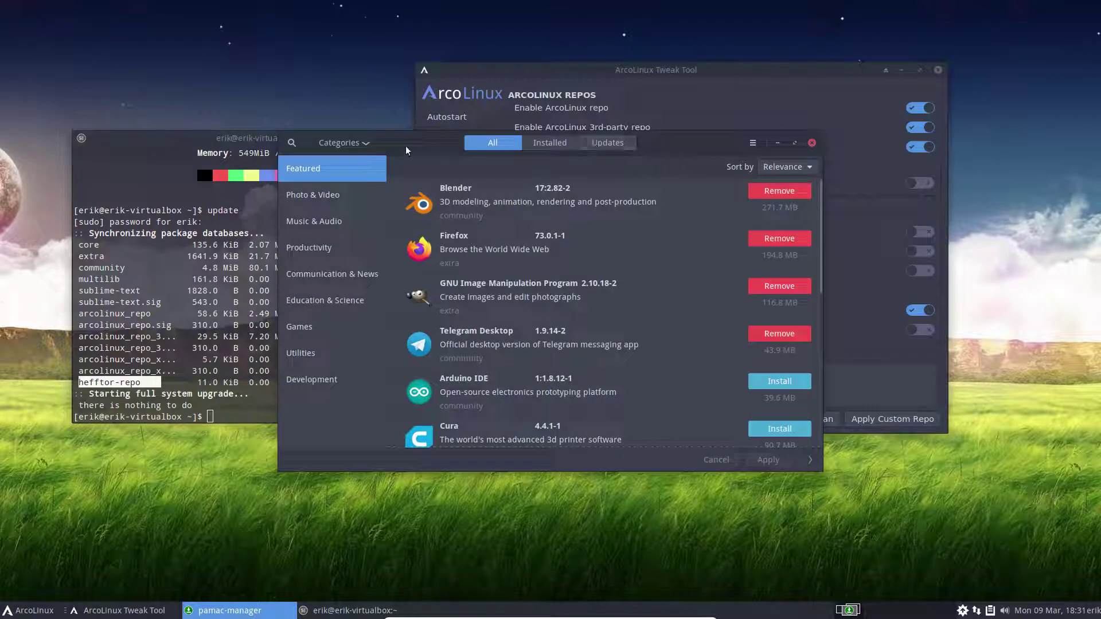
Switch to the Pamac package manager, browse by Repositories, and list the hefftor-repo packages
left_click(344, 143)
left_click(349, 220)
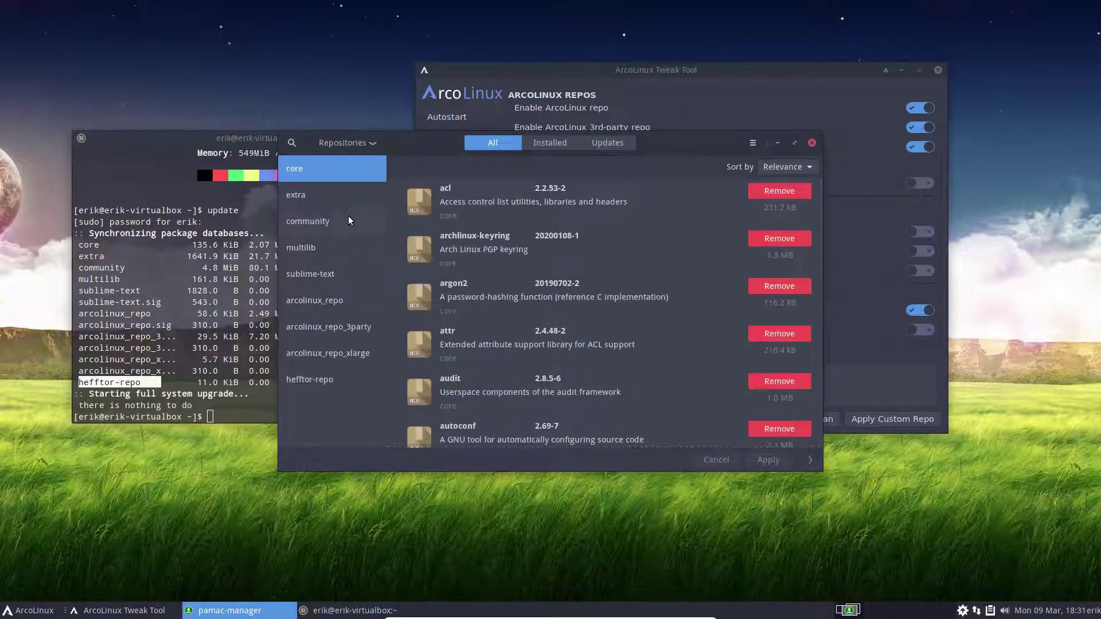
left_click(330, 380)
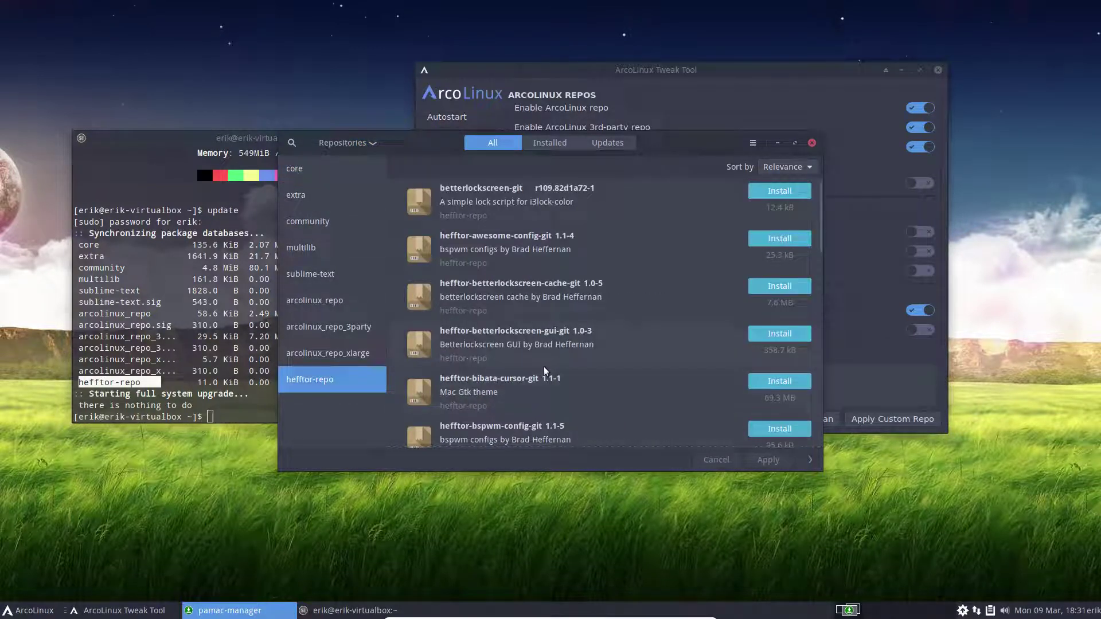
Look through the hefftor-repo package list for available configs, themes and wallpapers
scroll(544, 371, "down", 10)
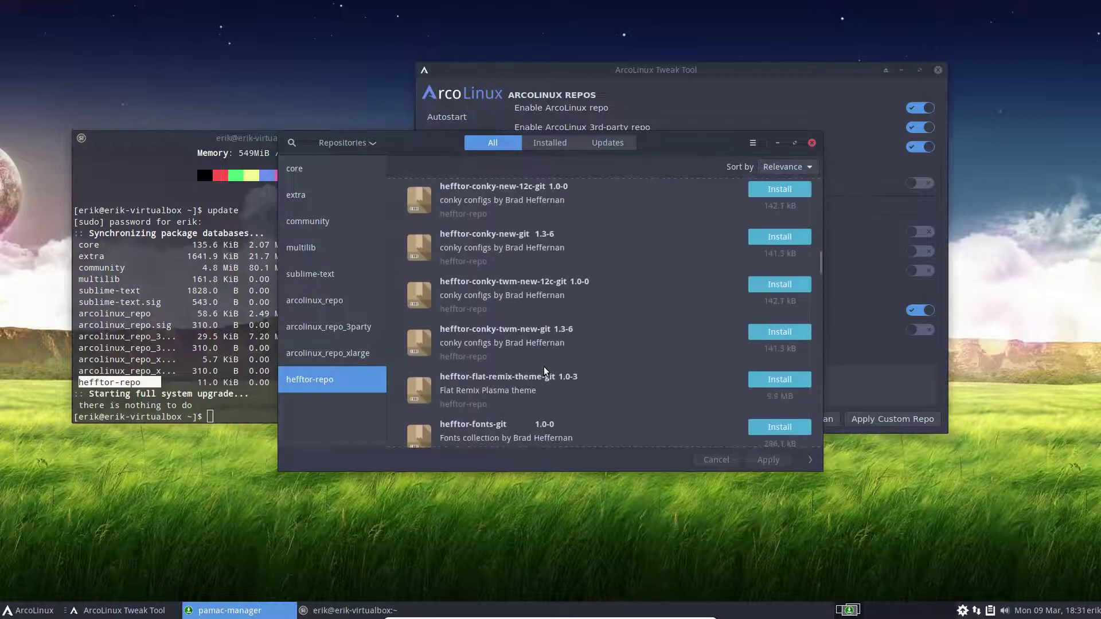
scroll(544, 371, "down", 5)
scroll(544, 371, "down", 10)
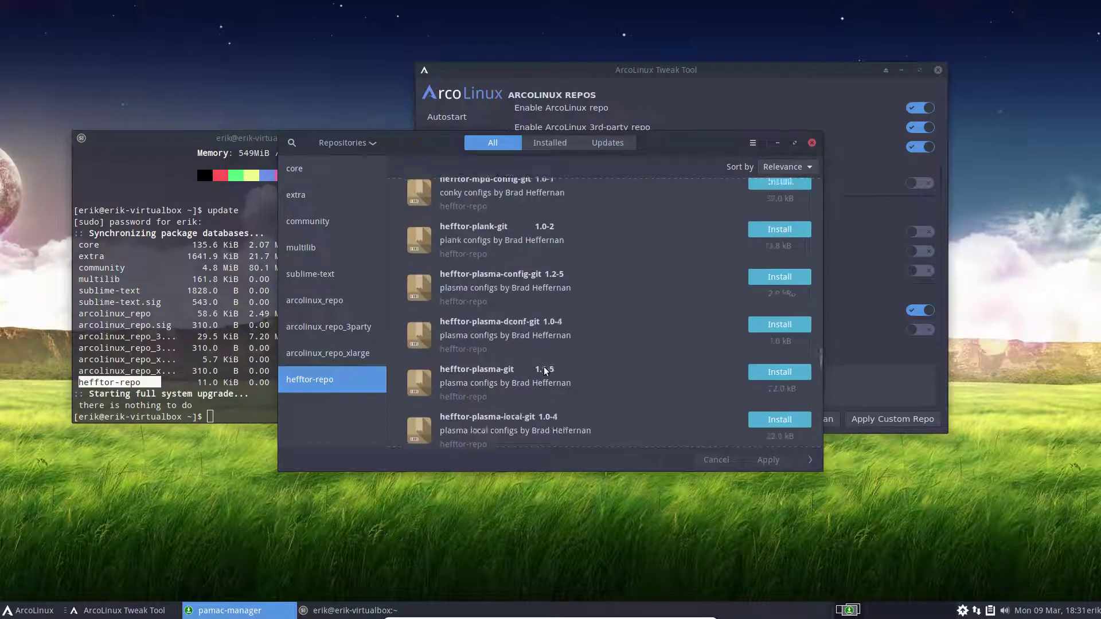
scroll(544, 371, "down", 5)
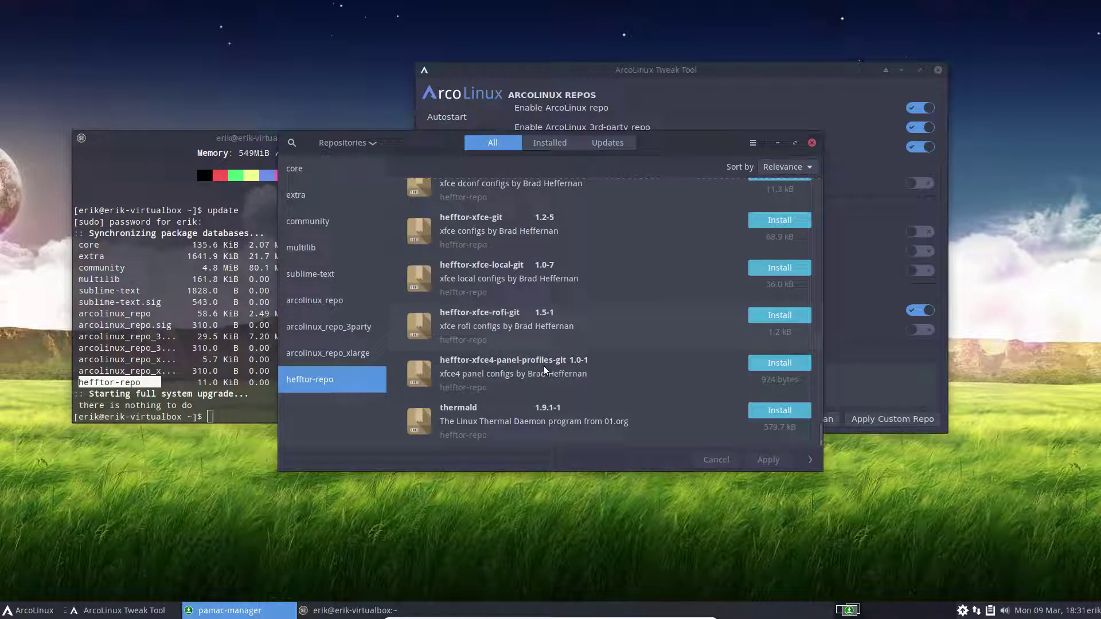
scroll(544, 371, "up", 5)
scroll(545, 371, "up", 1)
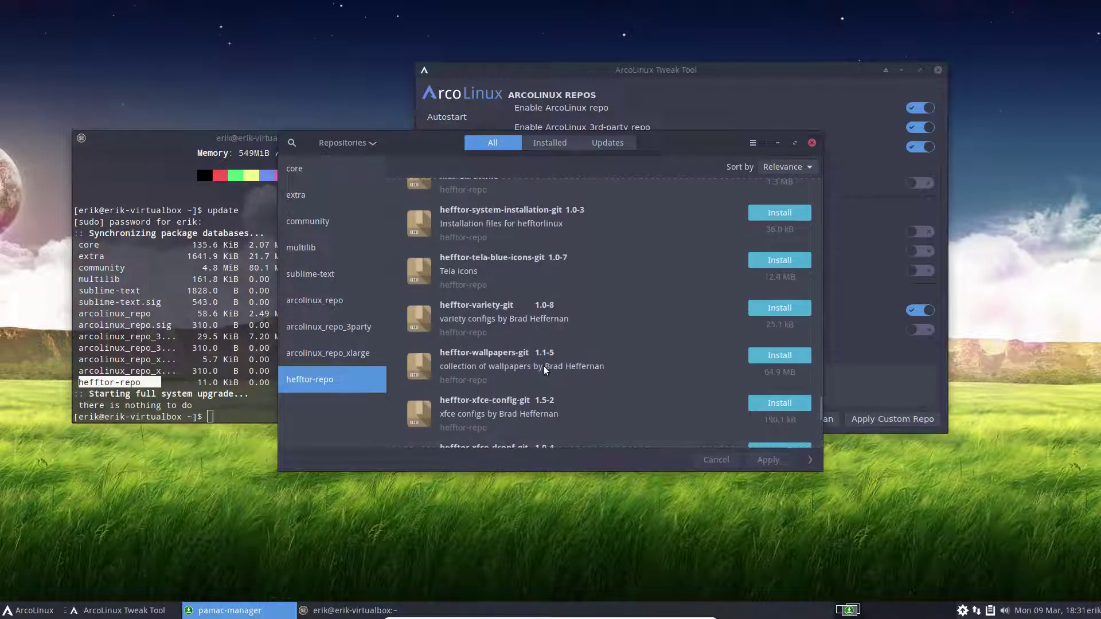
scroll(544, 371, "up", 3)
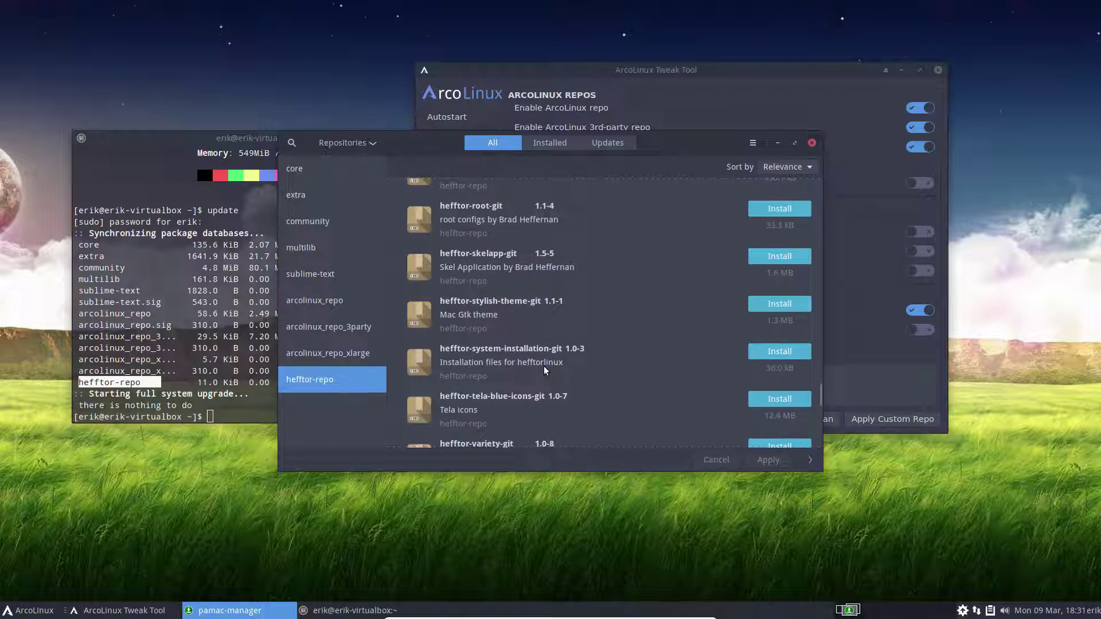
scroll(545, 371, "up", 2)
scroll(545, 371, "down", 1)
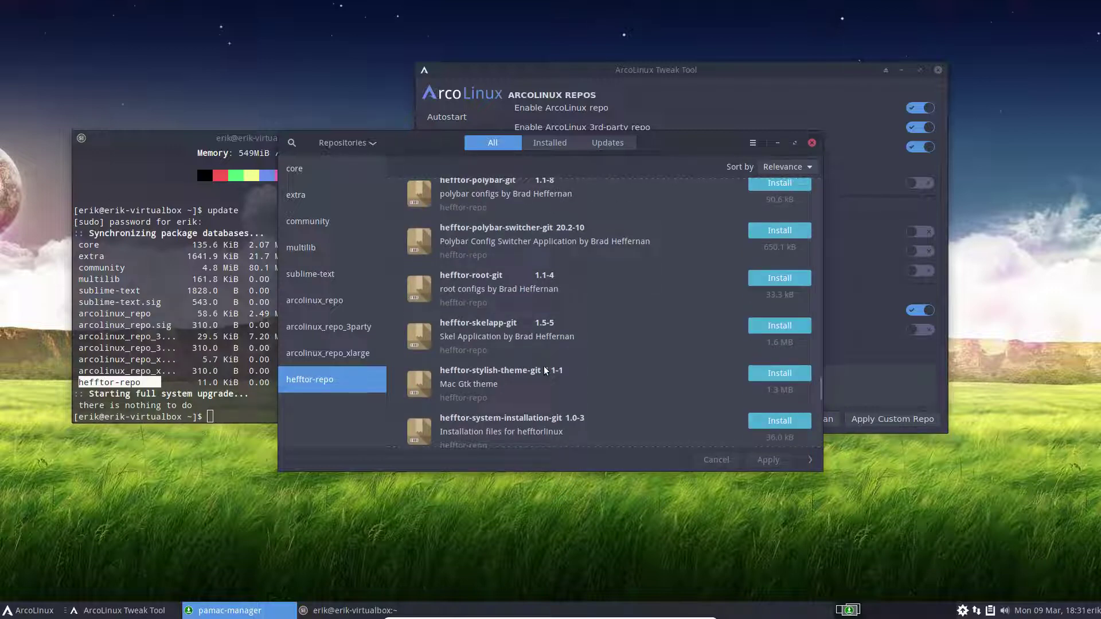
scroll(545, 370, "down", 4)
scroll(545, 371, "down", 1)
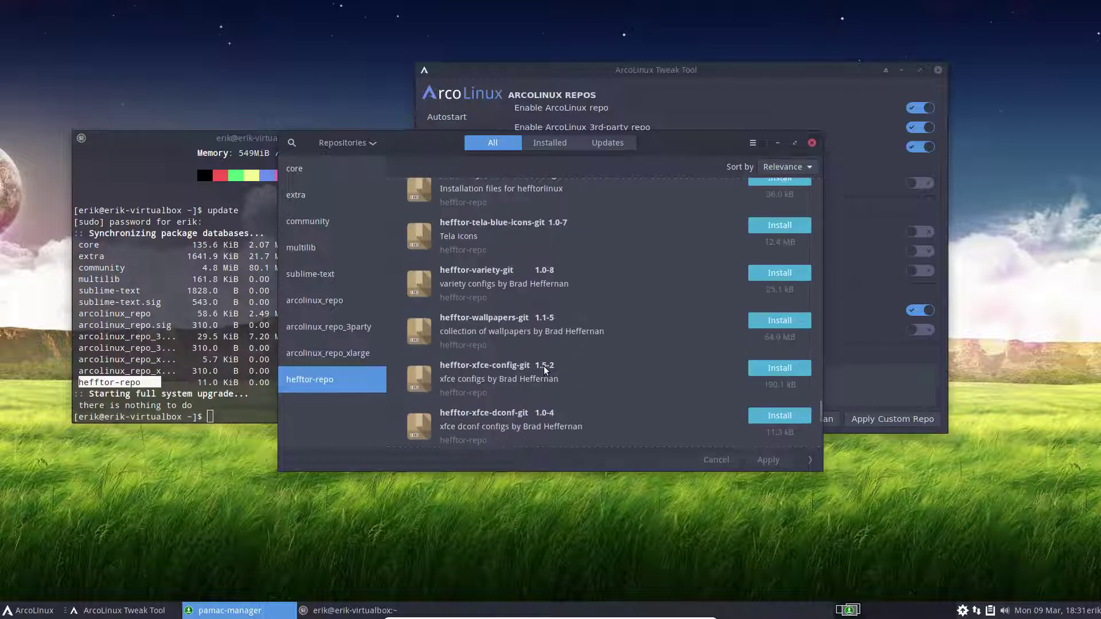
Install hefftor-wallpapers-git, authenticating with the account password and confirming the transaction
left_click(530, 339)
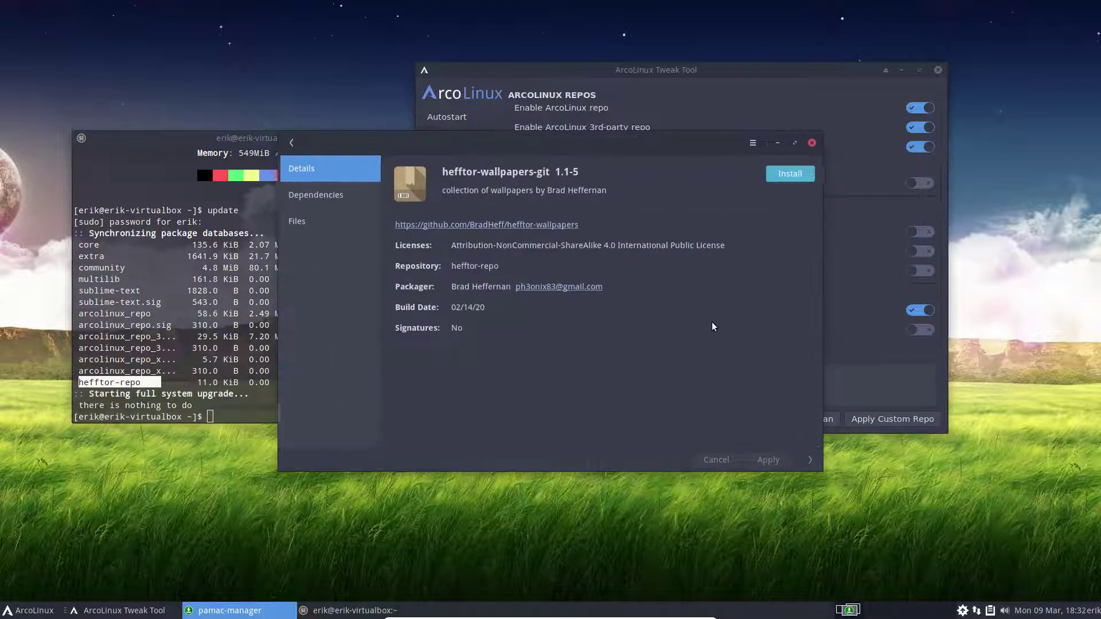
left_click(798, 174)
left_click(783, 460)
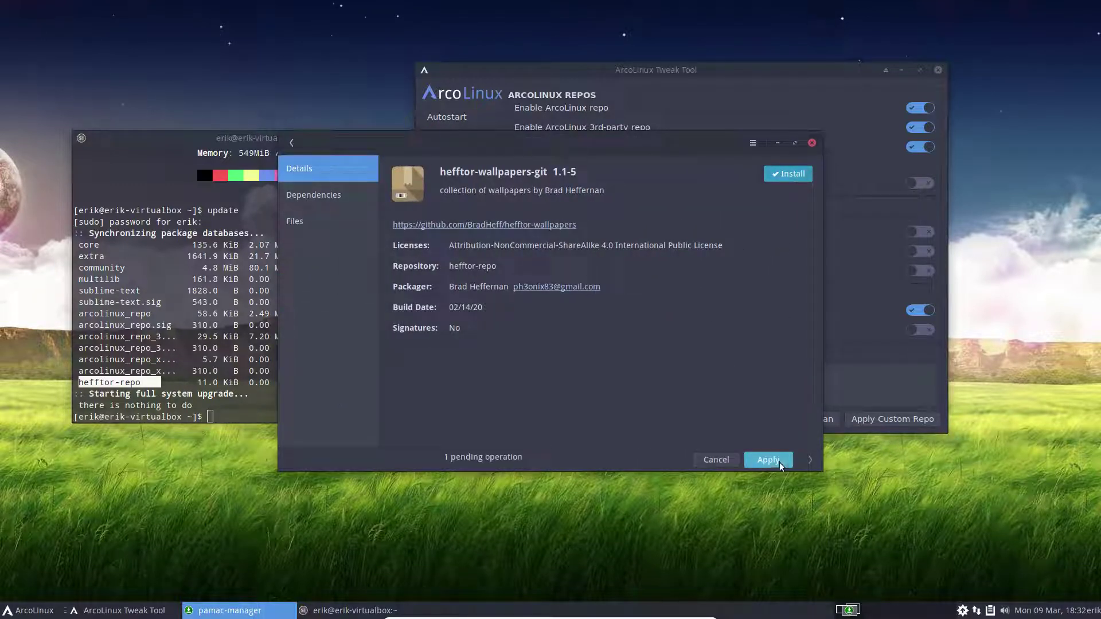
type("••••")
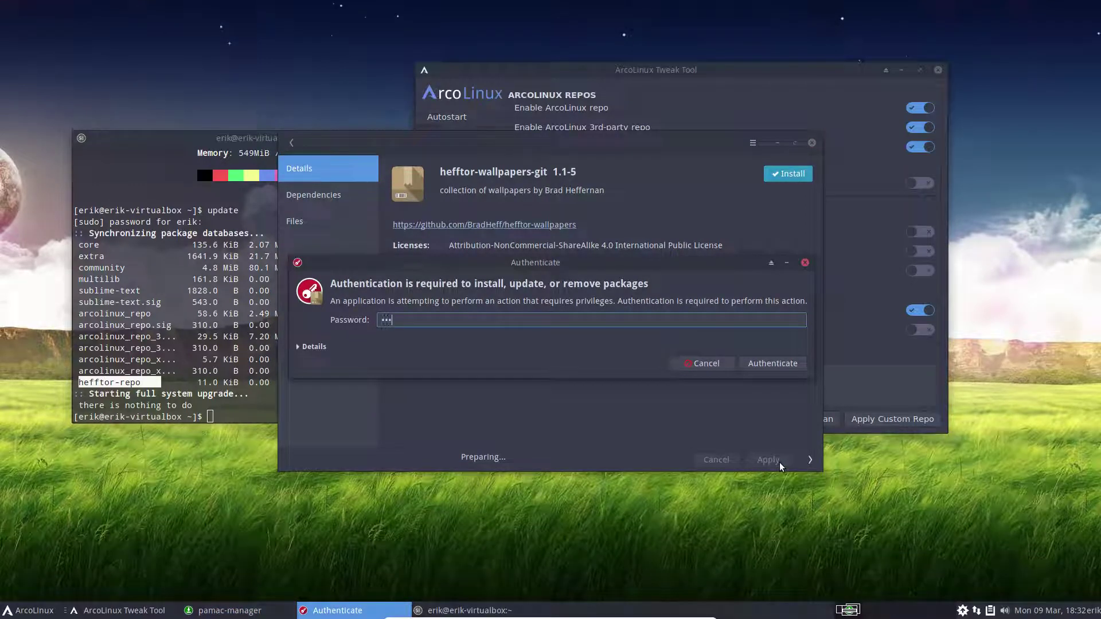
key("Return")
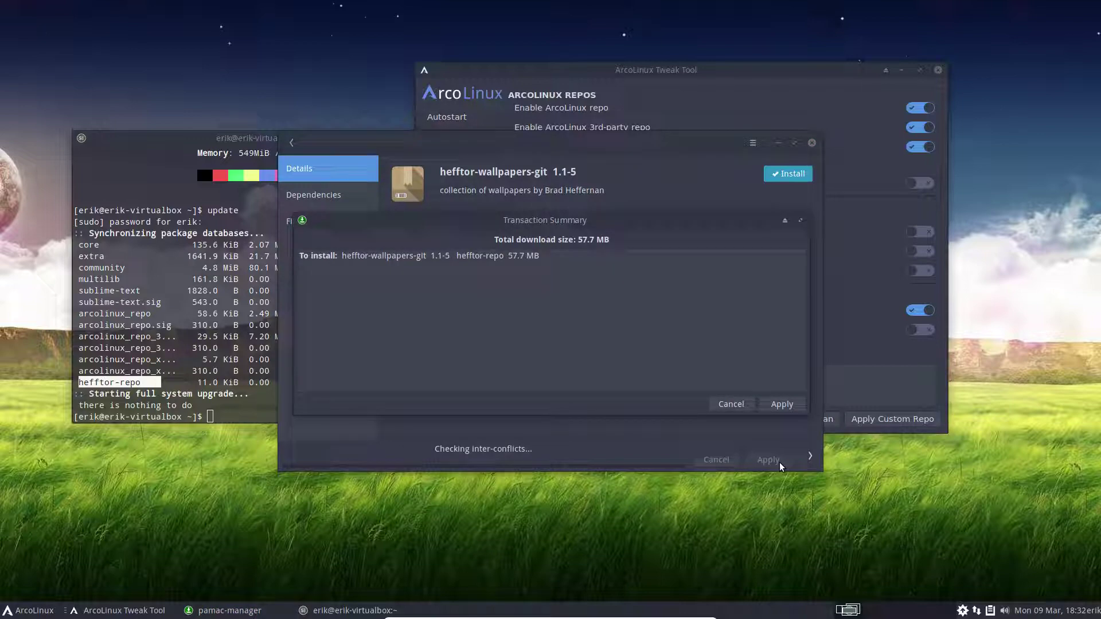
left_click(781, 404)
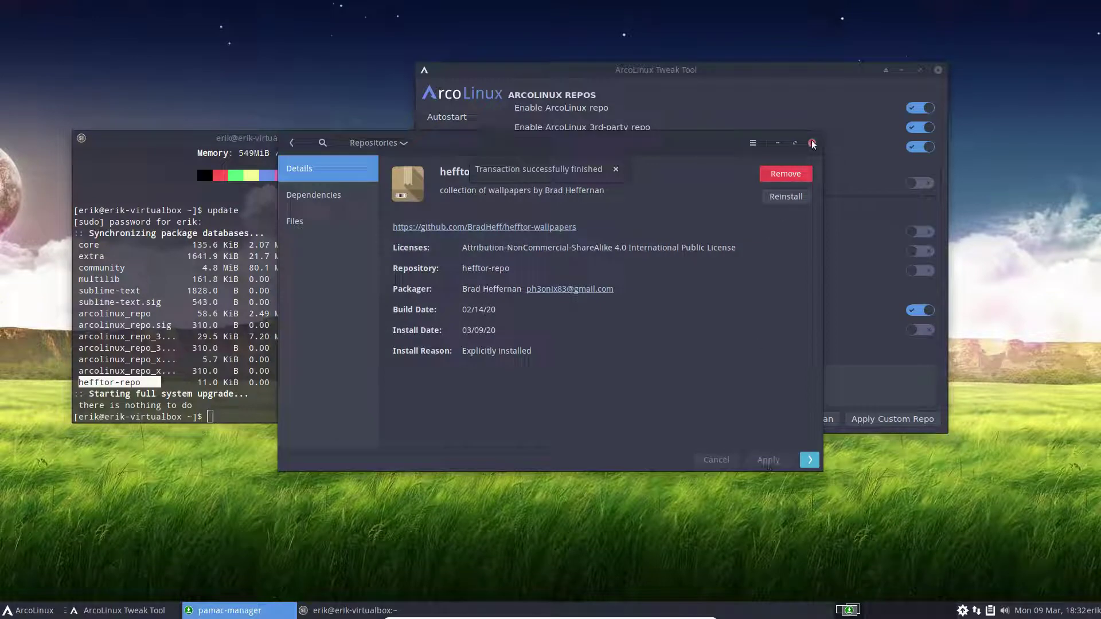
Open the Xfce Desktop Settings from the desktop, maximize the window, and show the wallpapers in the backgrounds folder
right_click(342, 517)
mouse_move(381, 507)
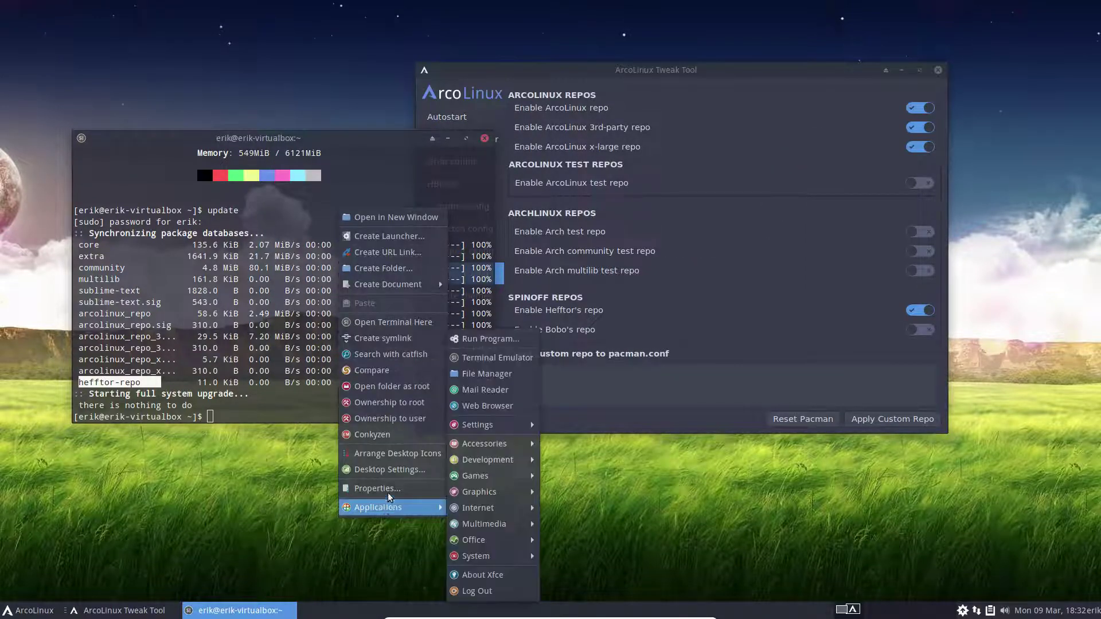
left_click(401, 469)
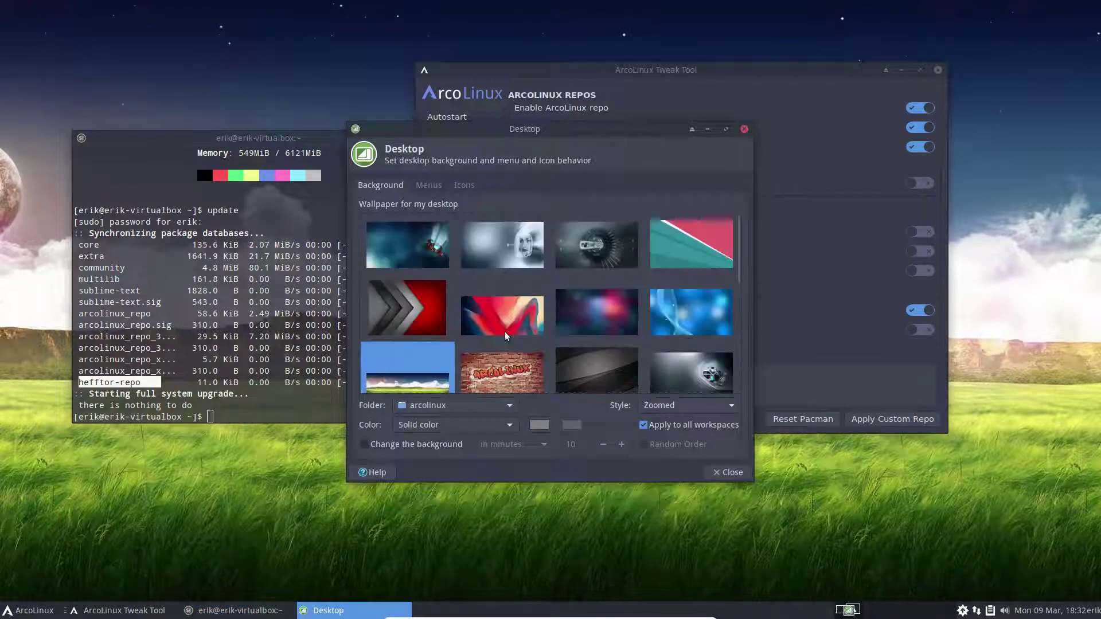
double_click(608, 126)
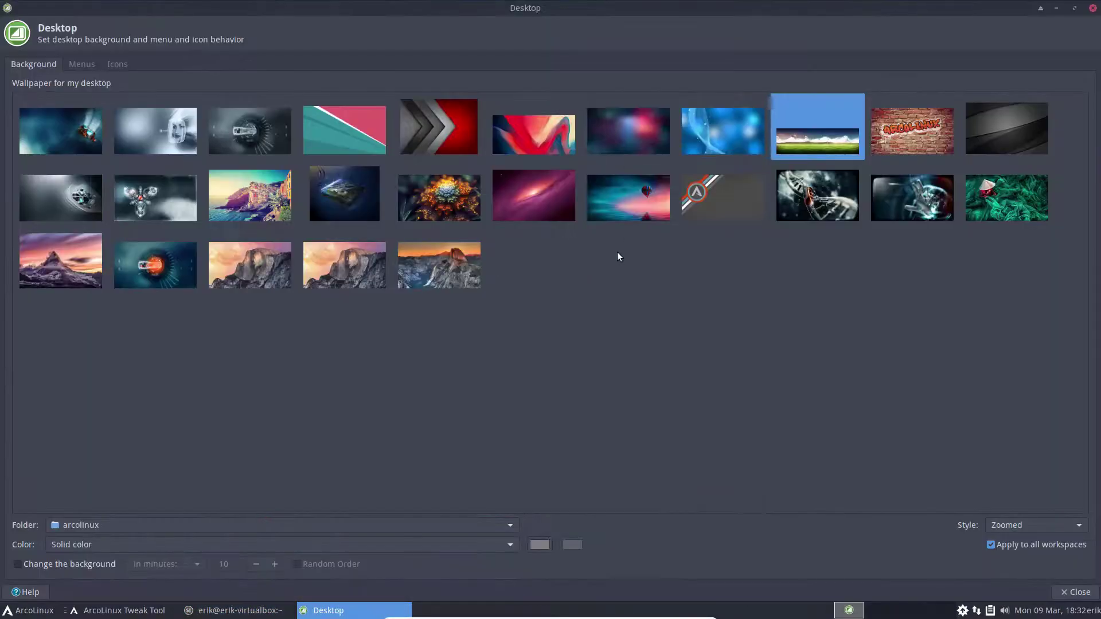
left_click(166, 526)
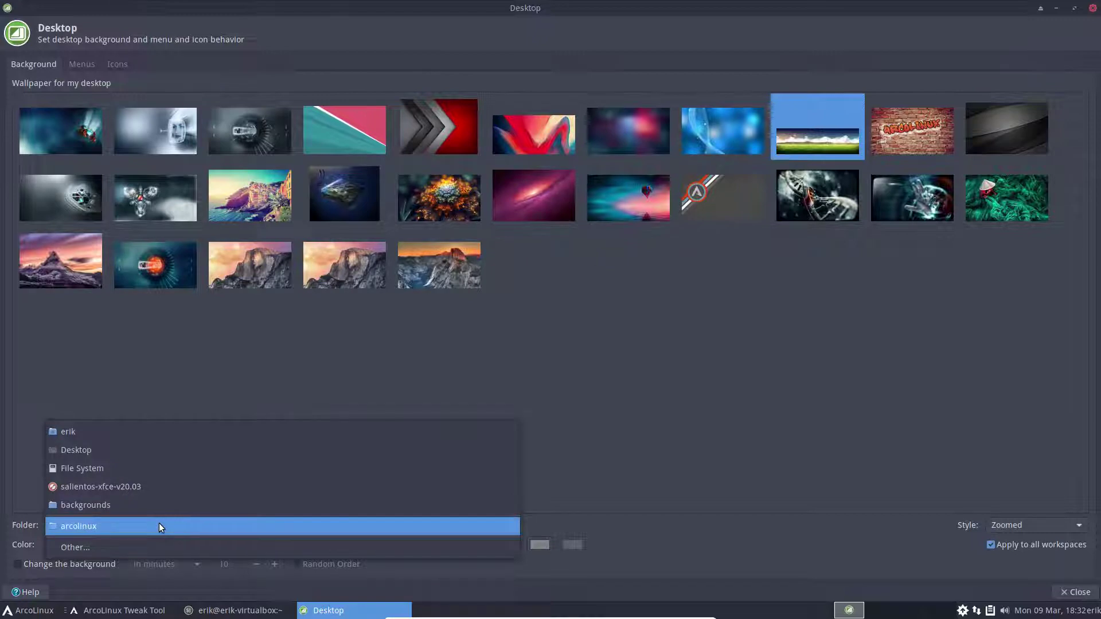
left_click(105, 506)
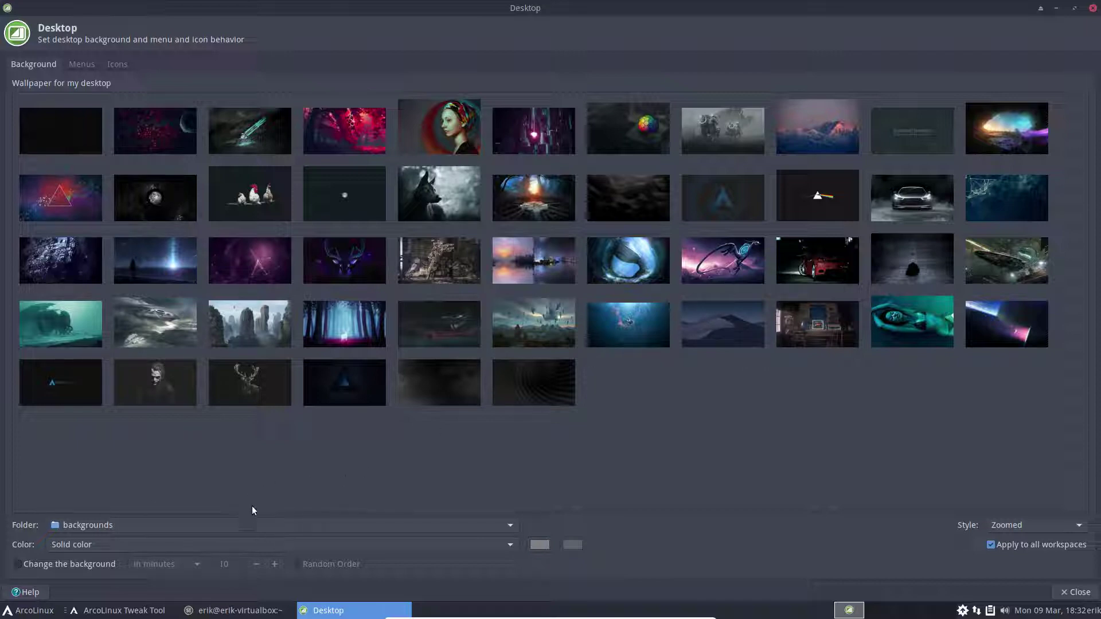
Switch the wallpaper folder to File System and open the directory chooser for picking another folder
scroll(88, 545, "down", 1)
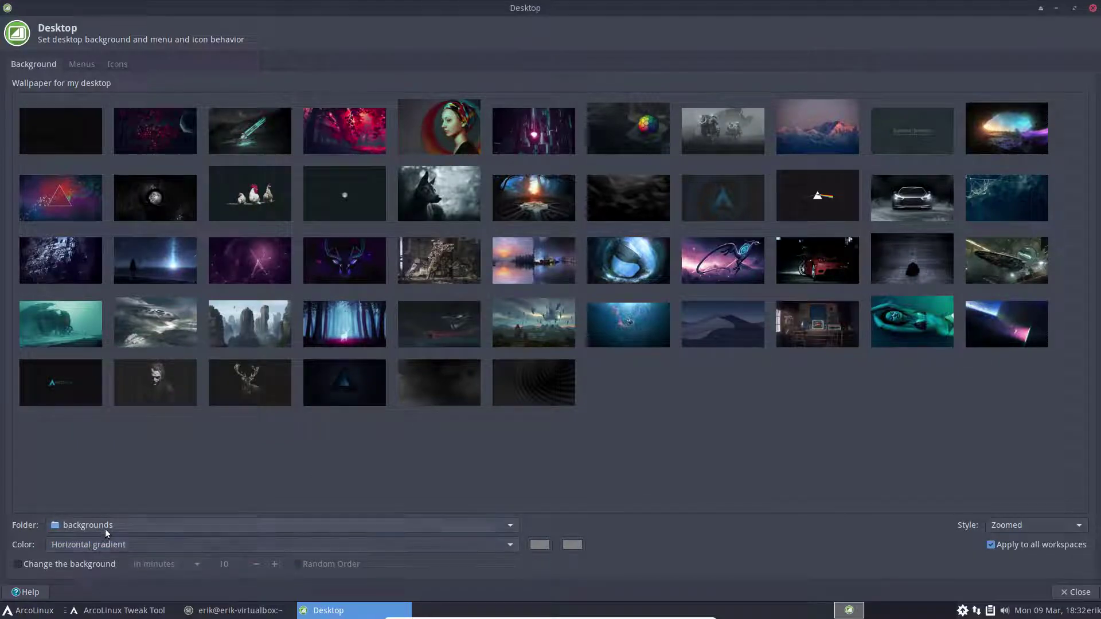
left_click(105, 528)
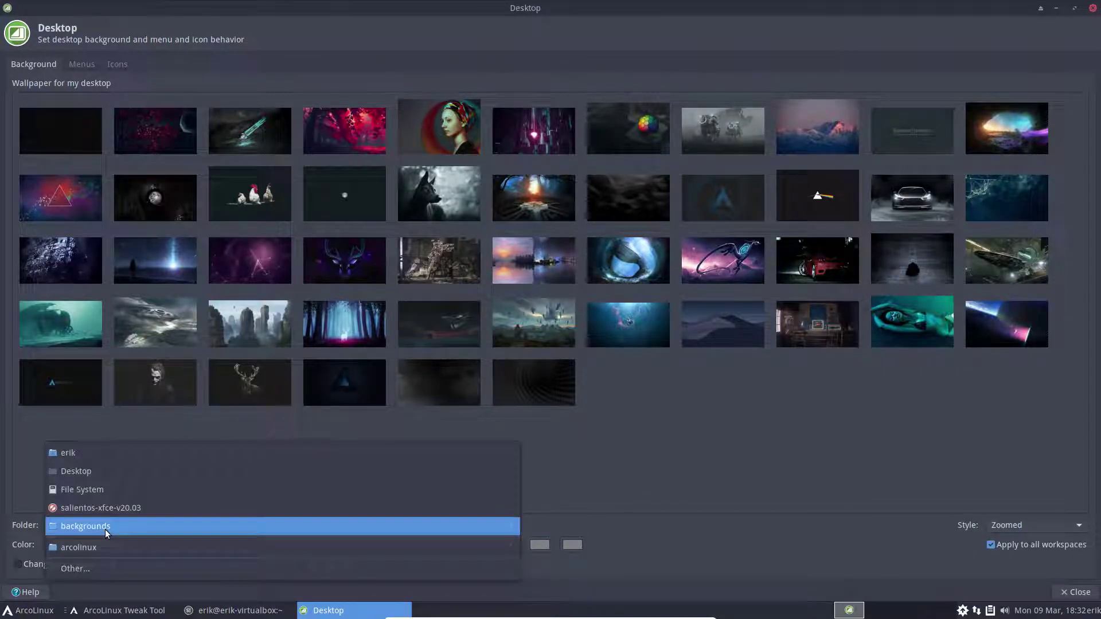
left_click(118, 489)
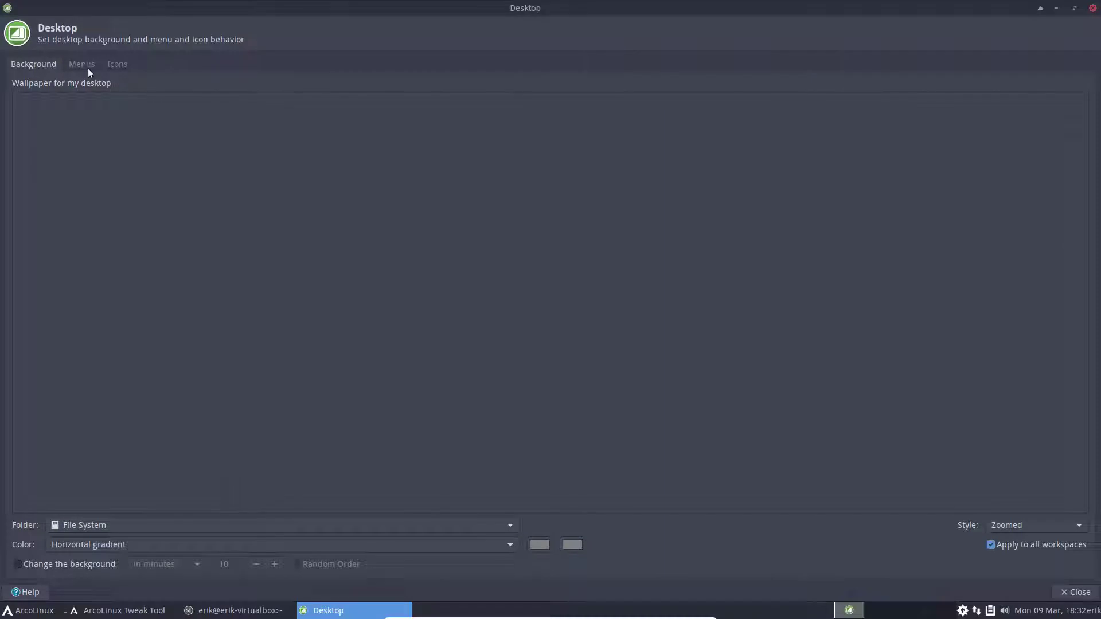
left_click(88, 525)
left_click(88, 525)
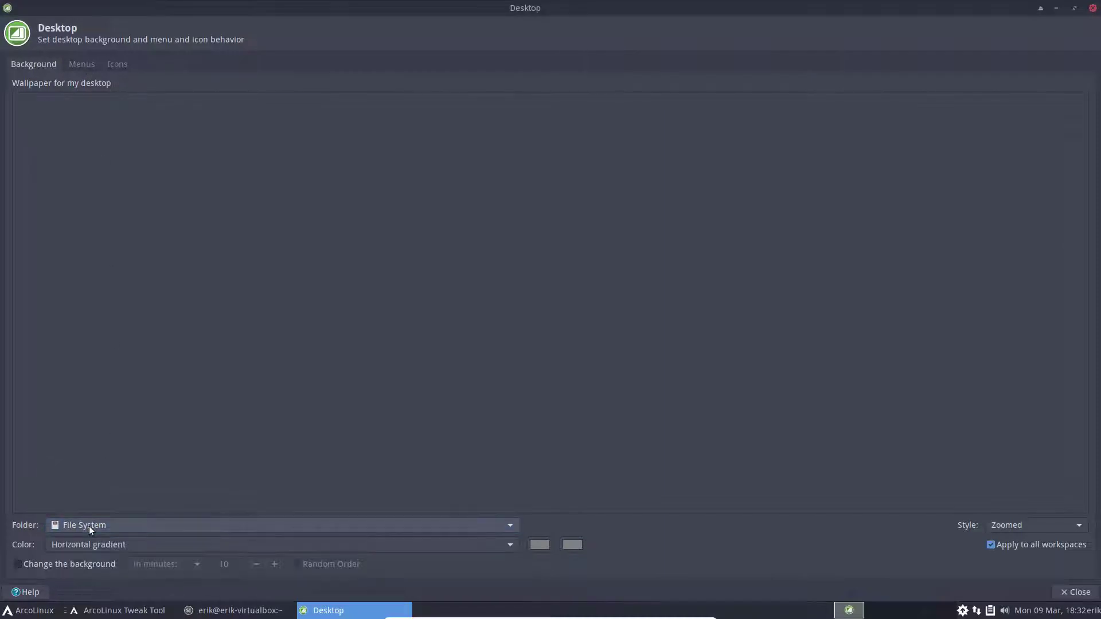
left_click(89, 525)
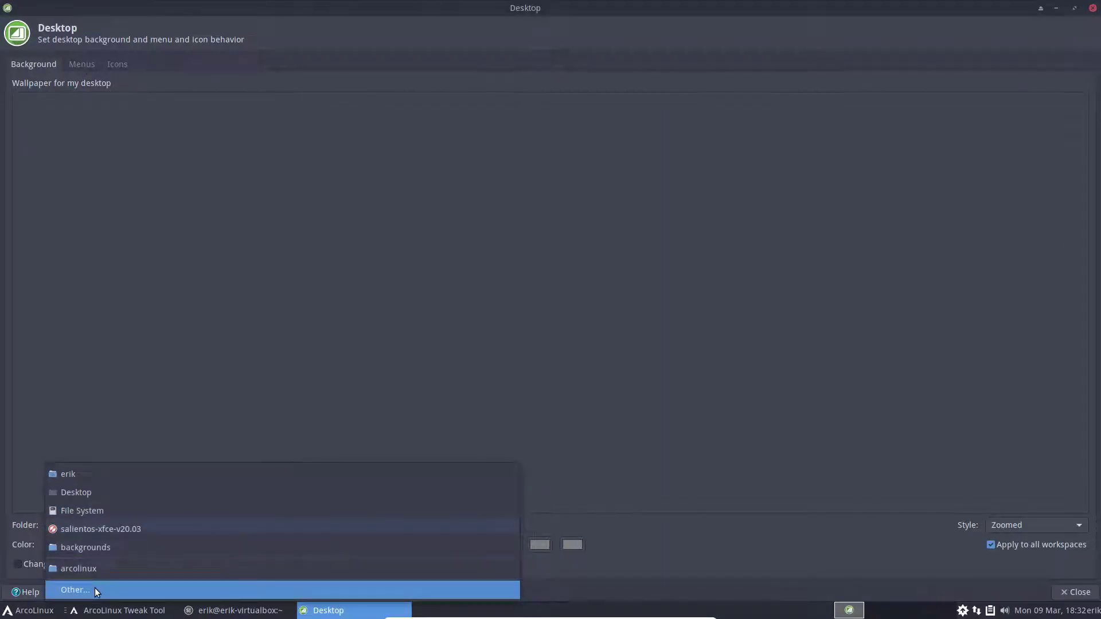
left_click(94, 587)
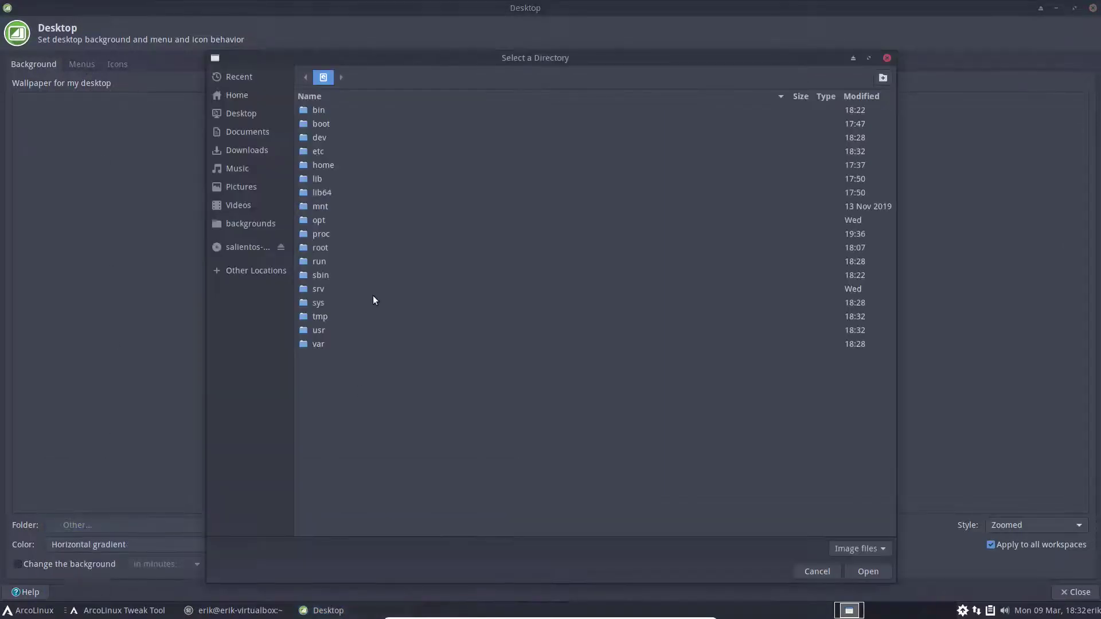
Browse to /usr/share/backgrounds/hefftorlinux and load it as the wallpaper folder
double_click(320, 331)
double_click(323, 207)
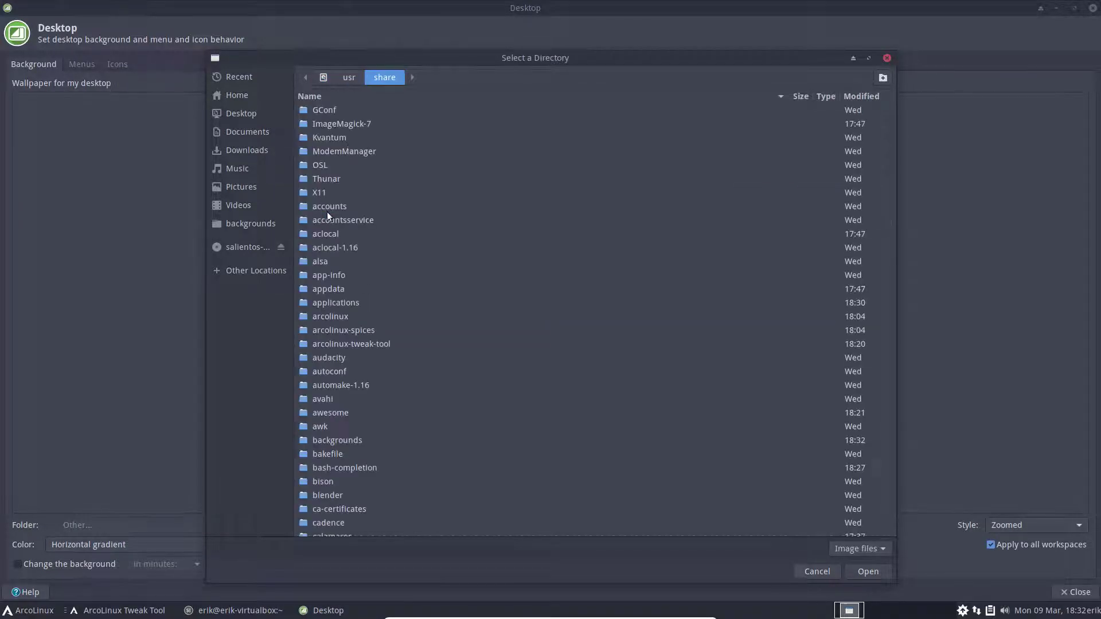
left_click(319, 97)
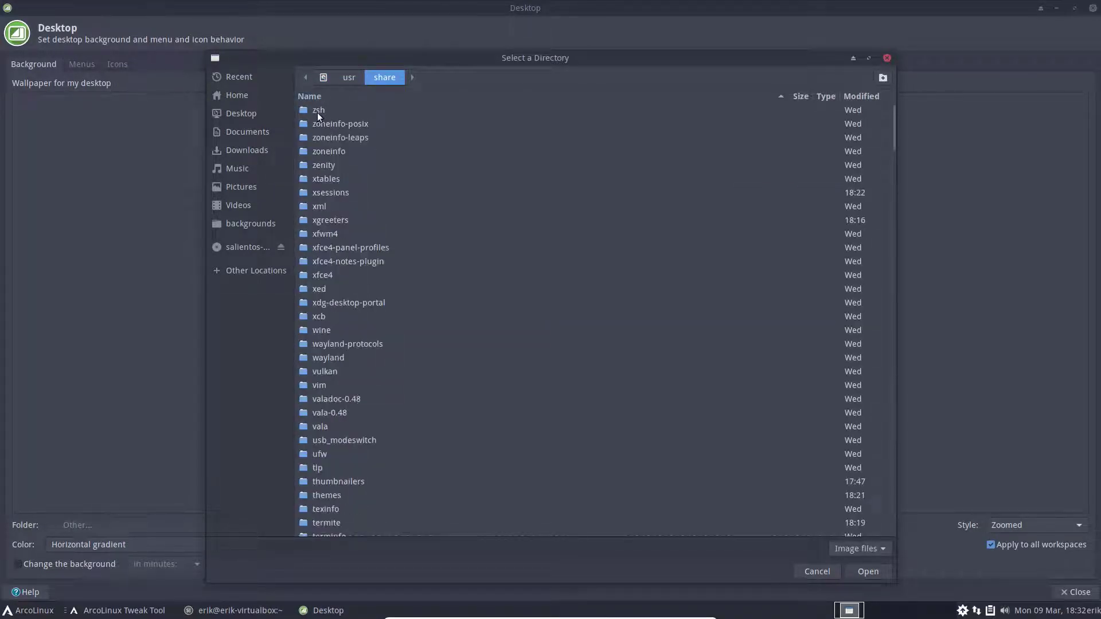
left_click(316, 95)
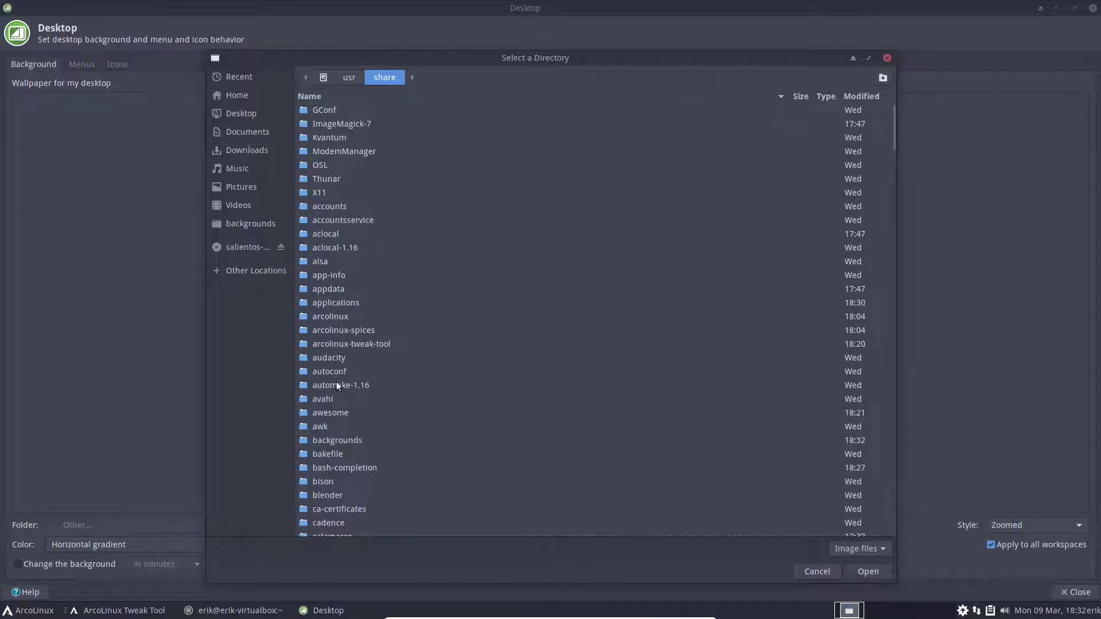
double_click(341, 440)
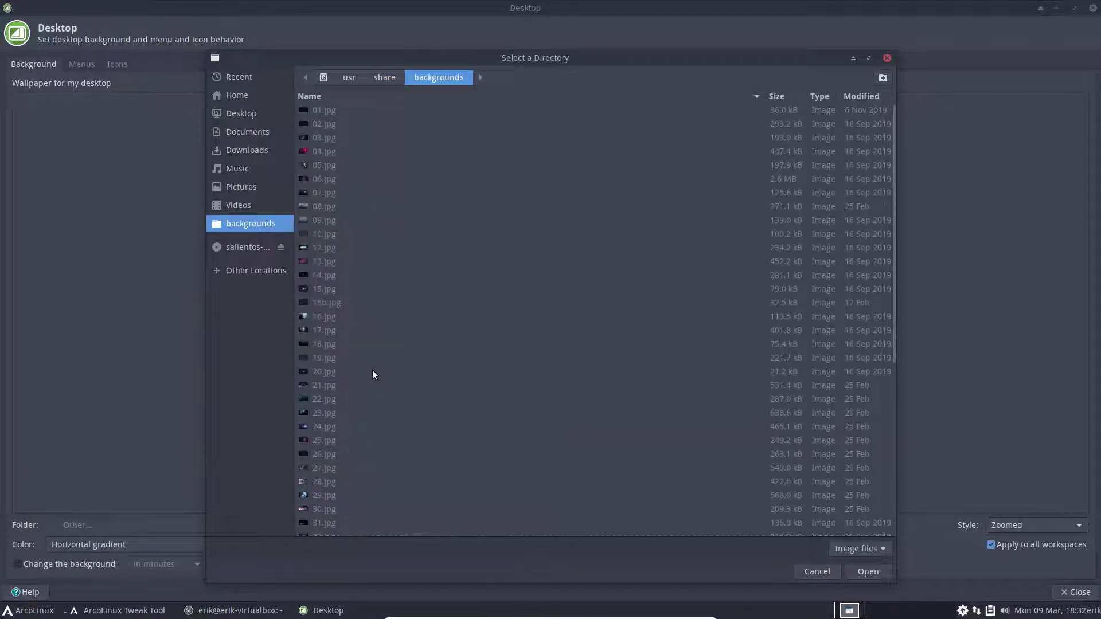
scroll(372, 375, "down", 5)
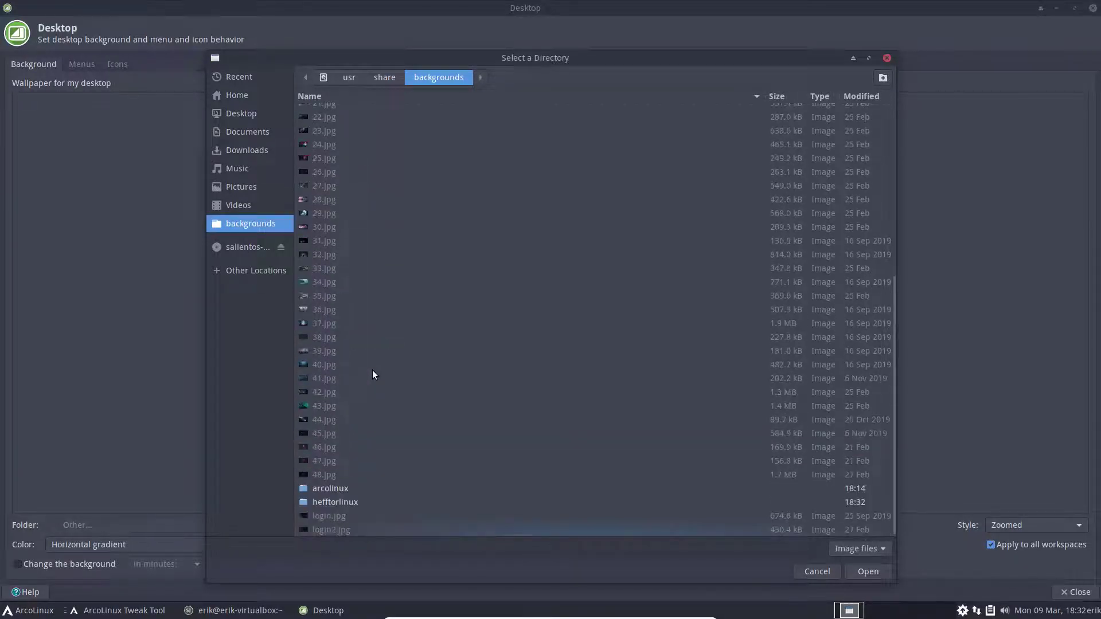
double_click(347, 503)
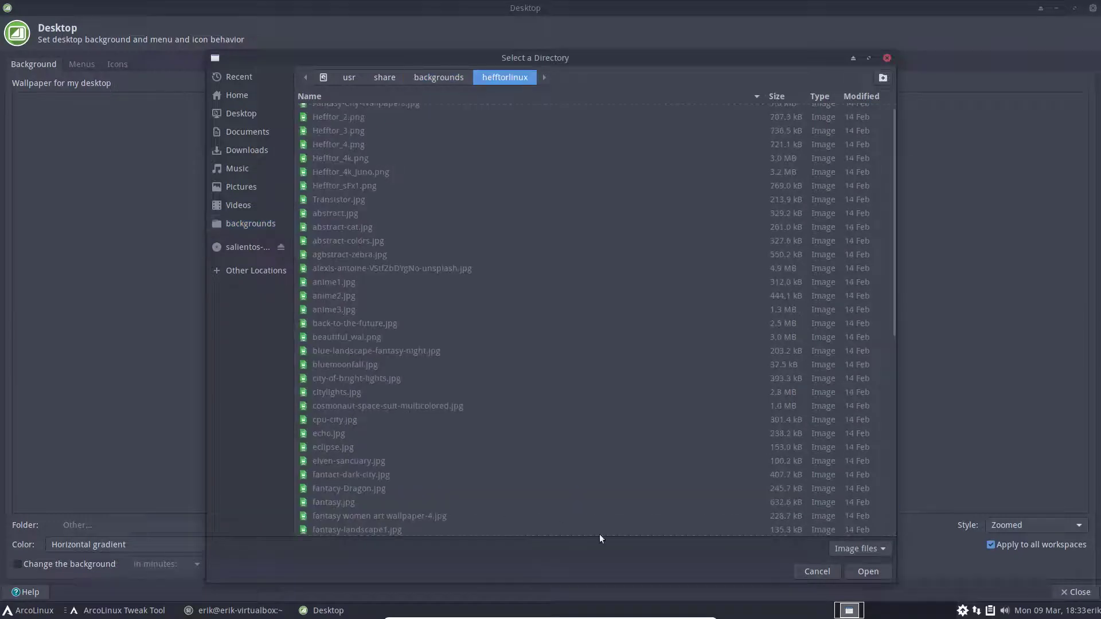
left_click(868, 573)
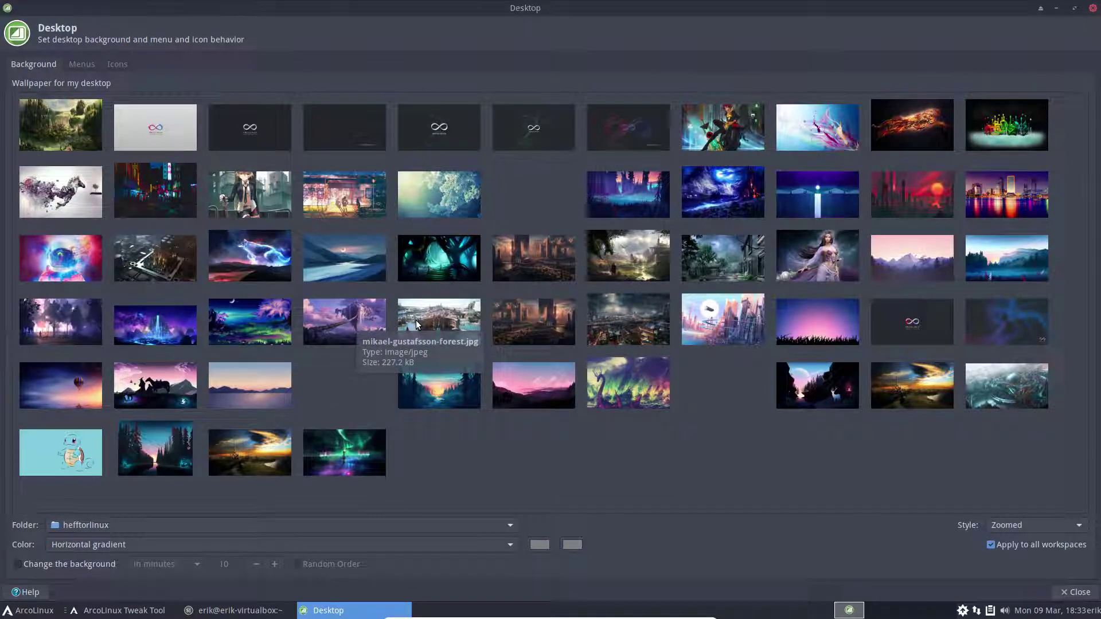
Apply the fifth Hefftor Edition wallpaper, close the terminal, and move the remaining windows apart to uncover the desktop
left_click(441, 136)
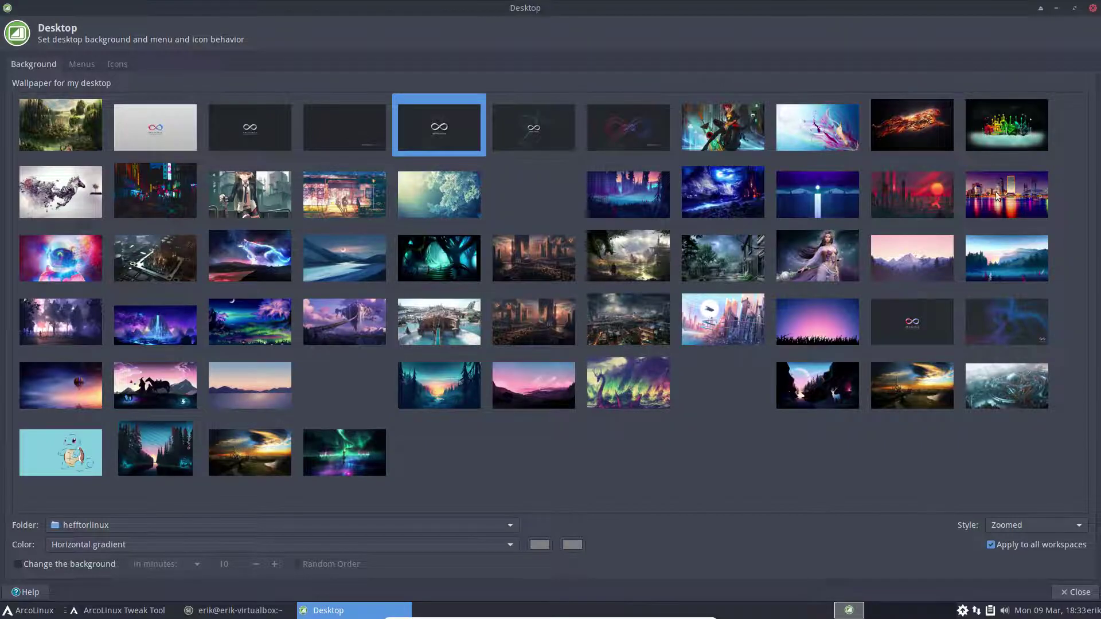
left_click_drag(818, 3, 721, 155)
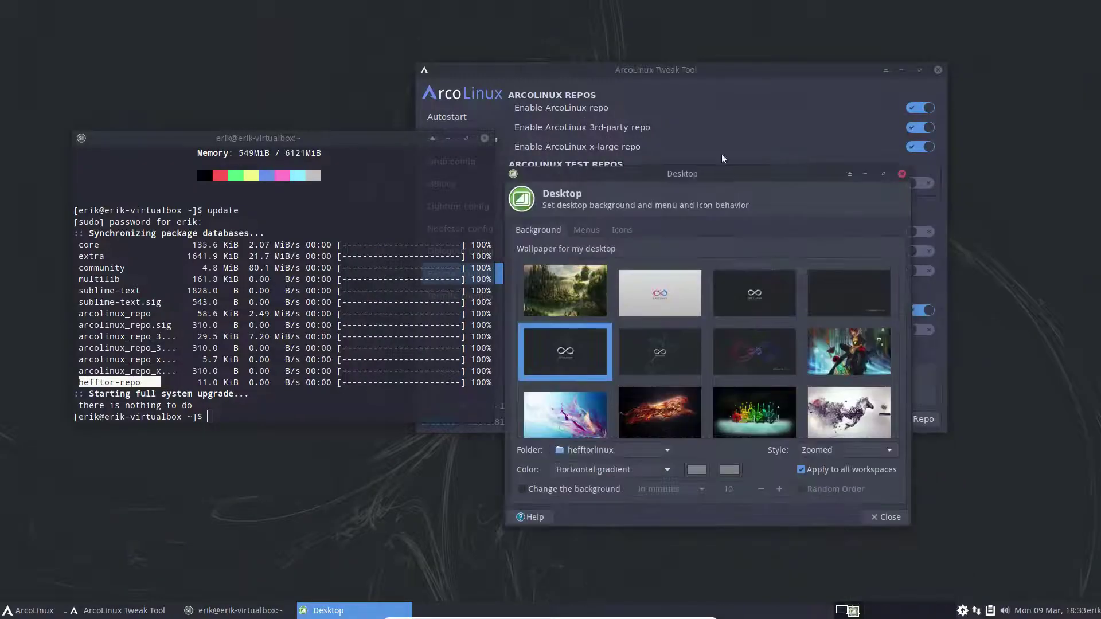
left_click(484, 139)
left_click_drag(675, 70, 122, 106)
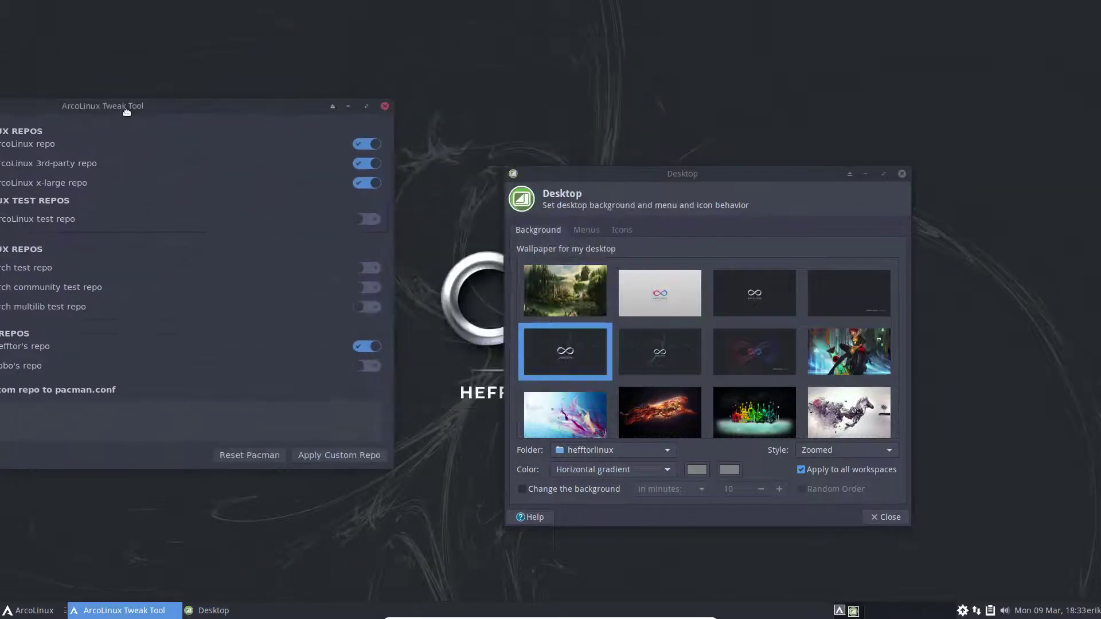
left_click_drag(606, 175, 778, 82)
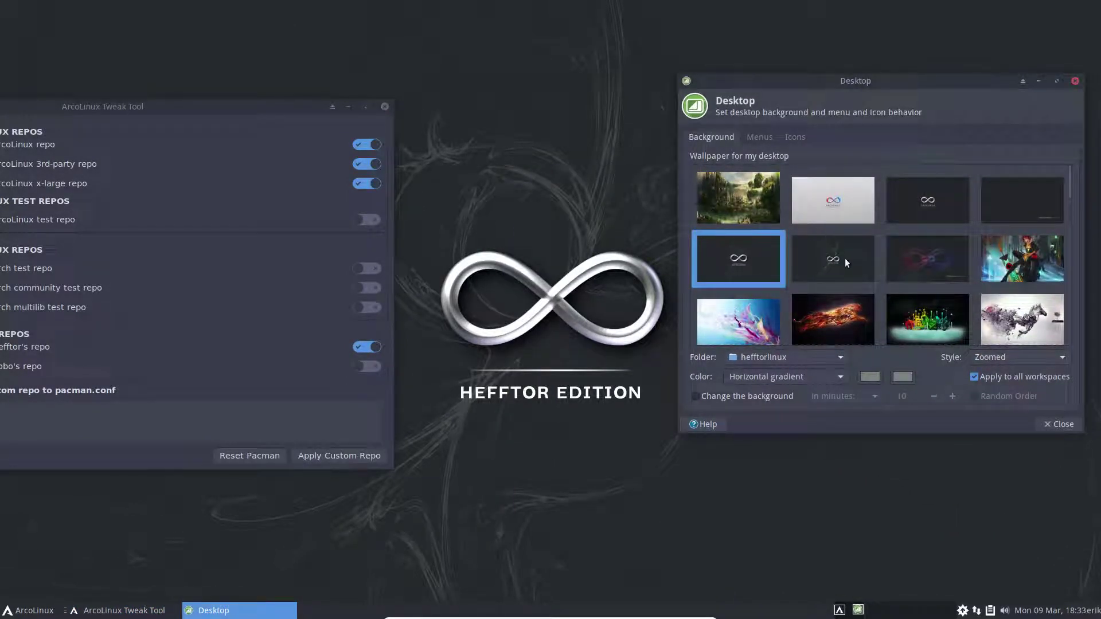
Try out the red-haired woman, colorful splash, fiery abstract, pink-and-blue abstract and zebra wallpapers
left_click(1029, 264)
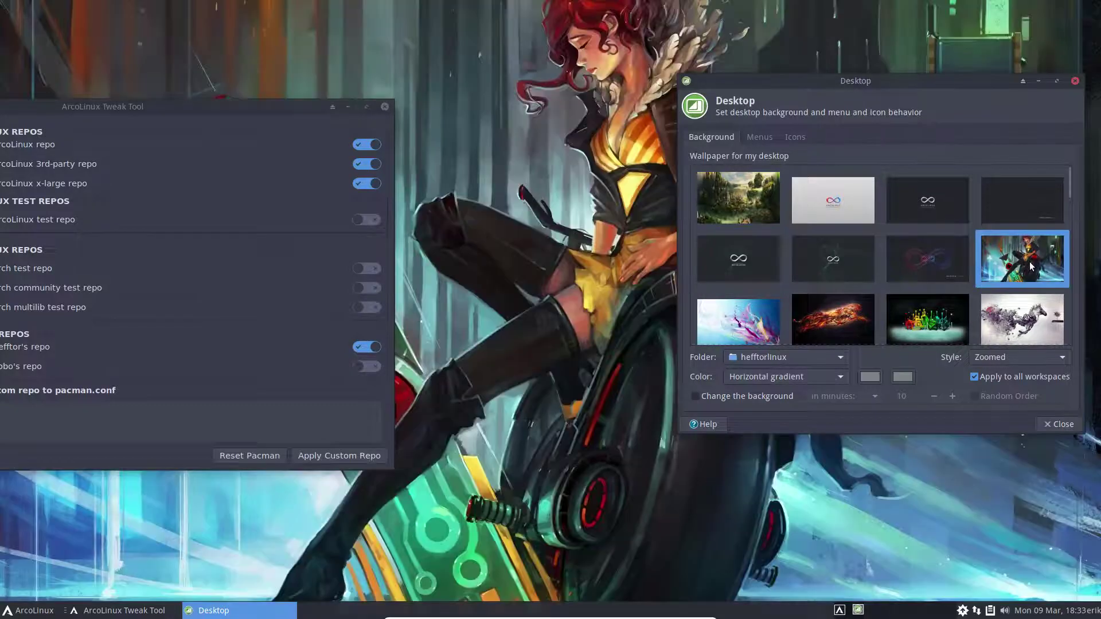
left_click(924, 333)
left_click(846, 322)
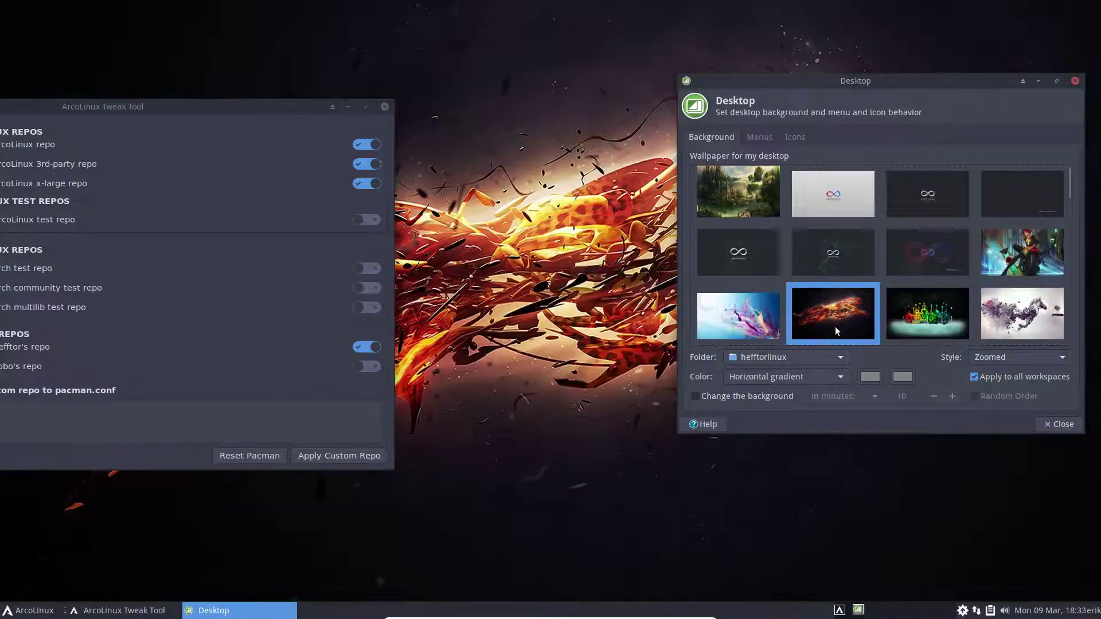
left_click(754, 326)
left_click(1008, 327)
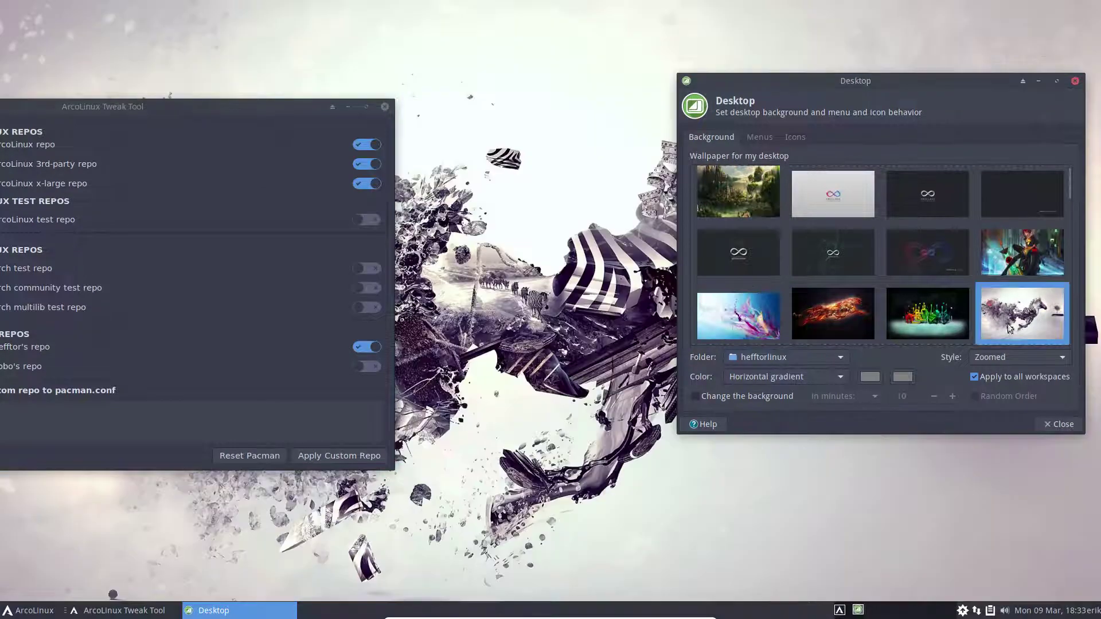
Preview the anime and neon street wallpapers, set the frosted branches wallpaper, and close the Desktop settings
scroll(990, 311, "down", 2)
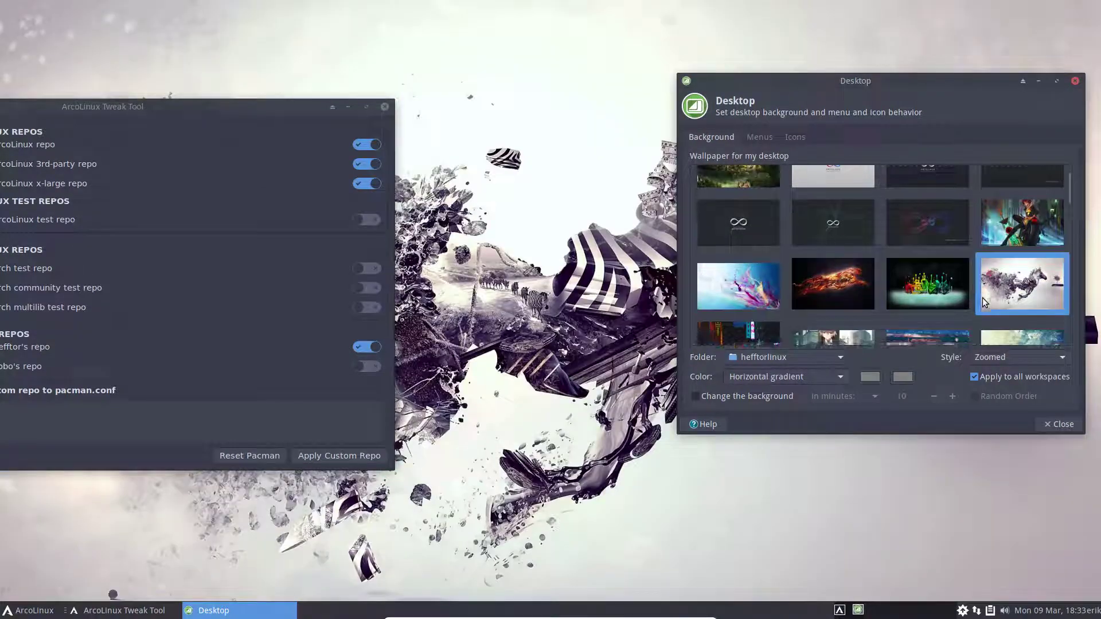
left_click(934, 342)
left_click(854, 327)
left_click(724, 321)
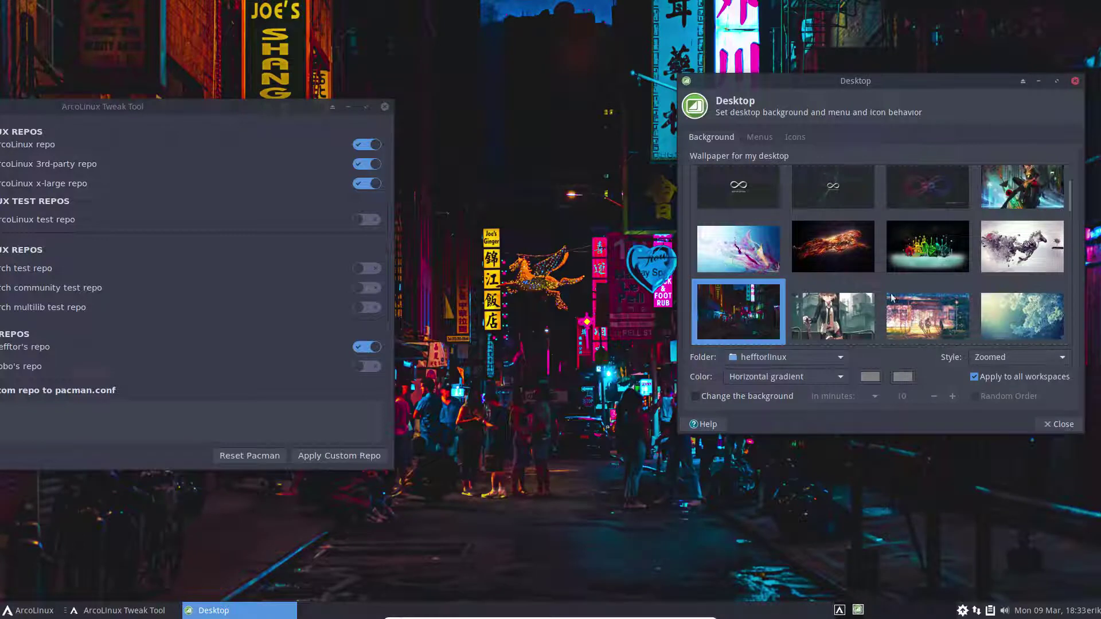
left_click(1058, 318)
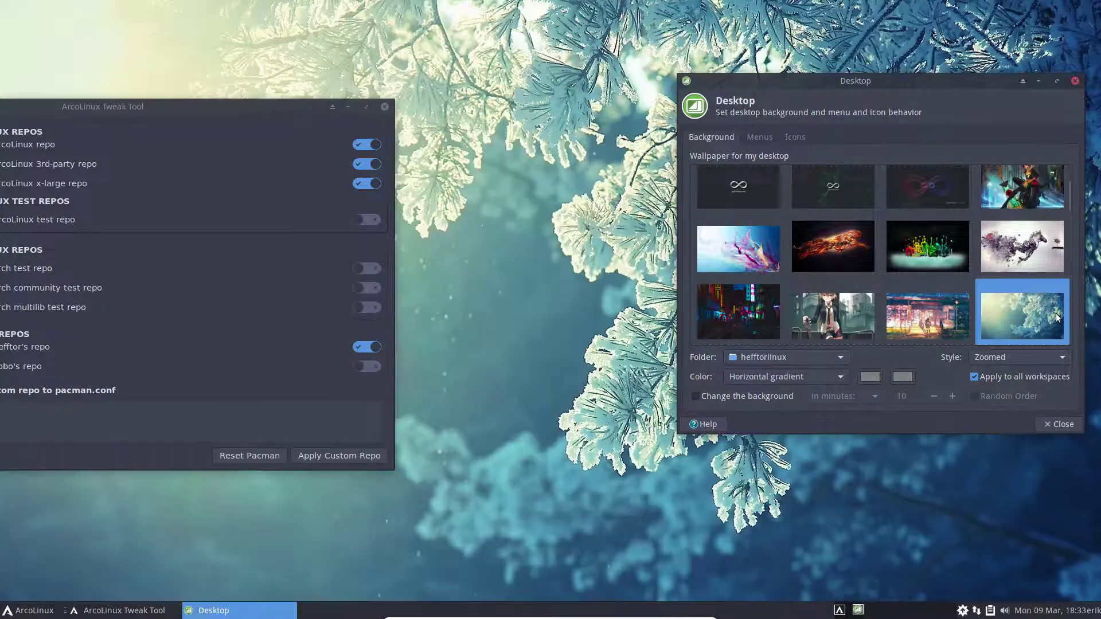
left_click(1075, 81)
In the ArcoLinux Tweak Tool, apply the arcolinux-dracula Termite theme and check it in a new terminal window
left_click_drag(260, 114, 575, 102)
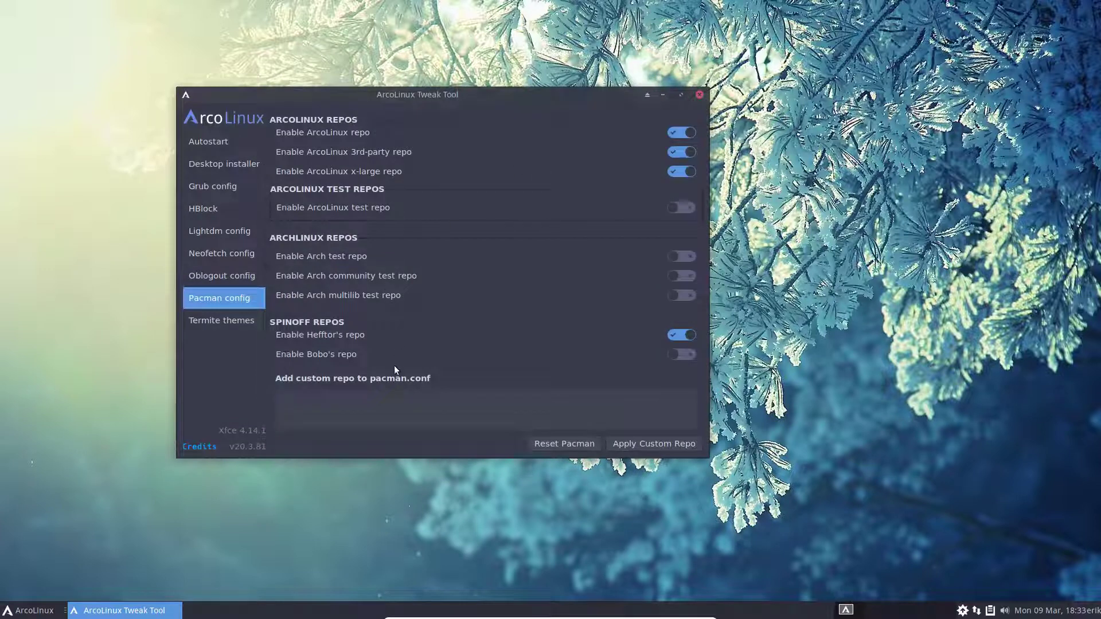
left_click(218, 320)
left_click(497, 120)
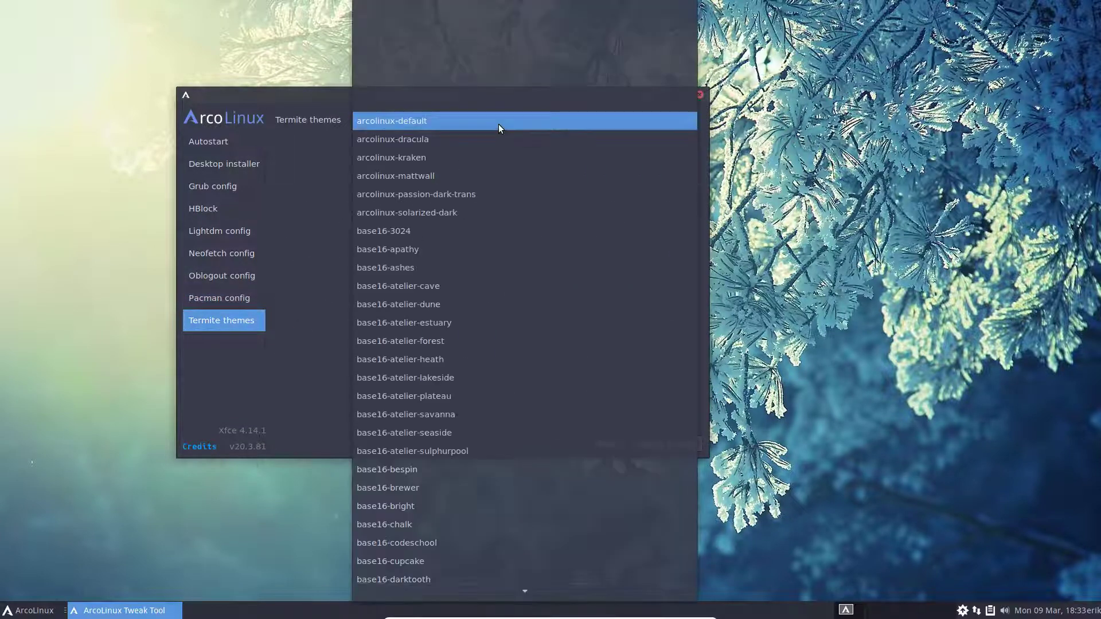
left_click(459, 139)
left_click(661, 442)
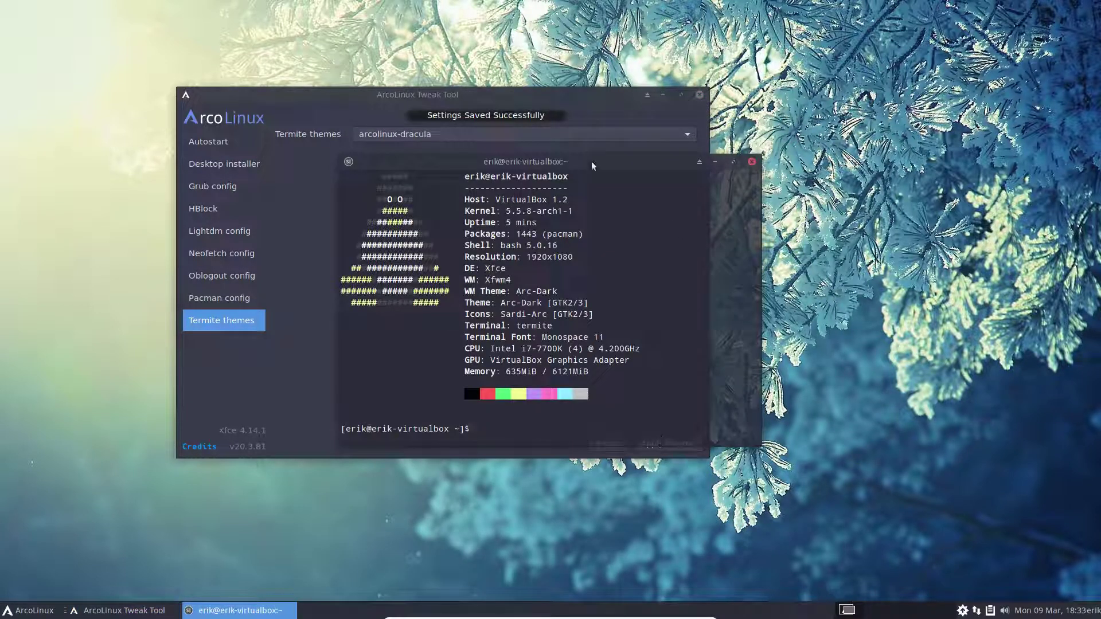
left_click_drag(573, 164, 858, 217)
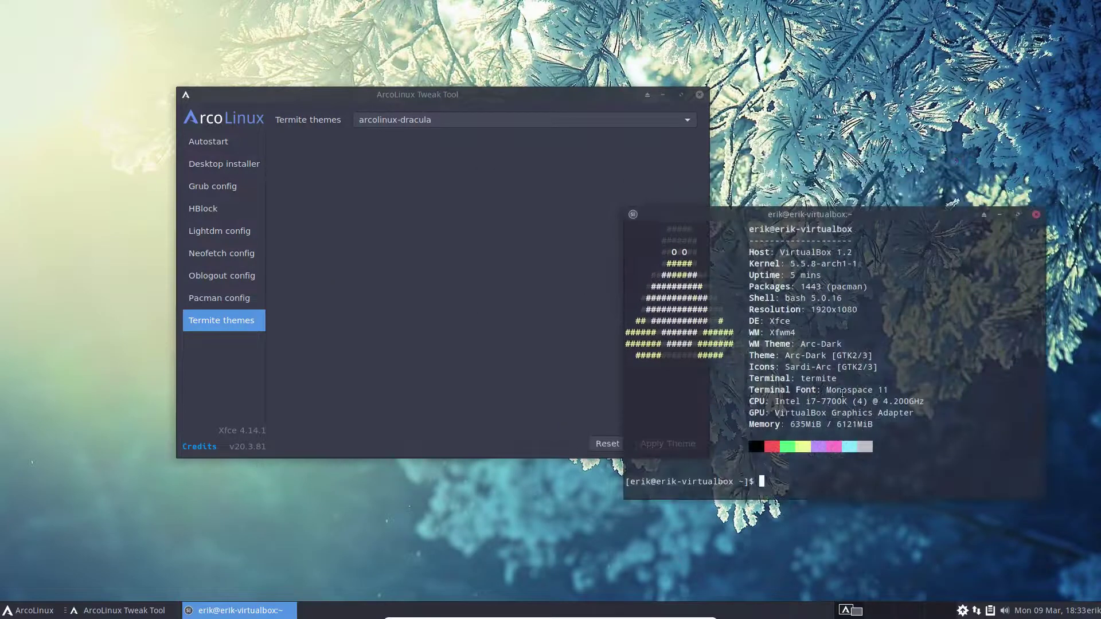
double_click(820, 379)
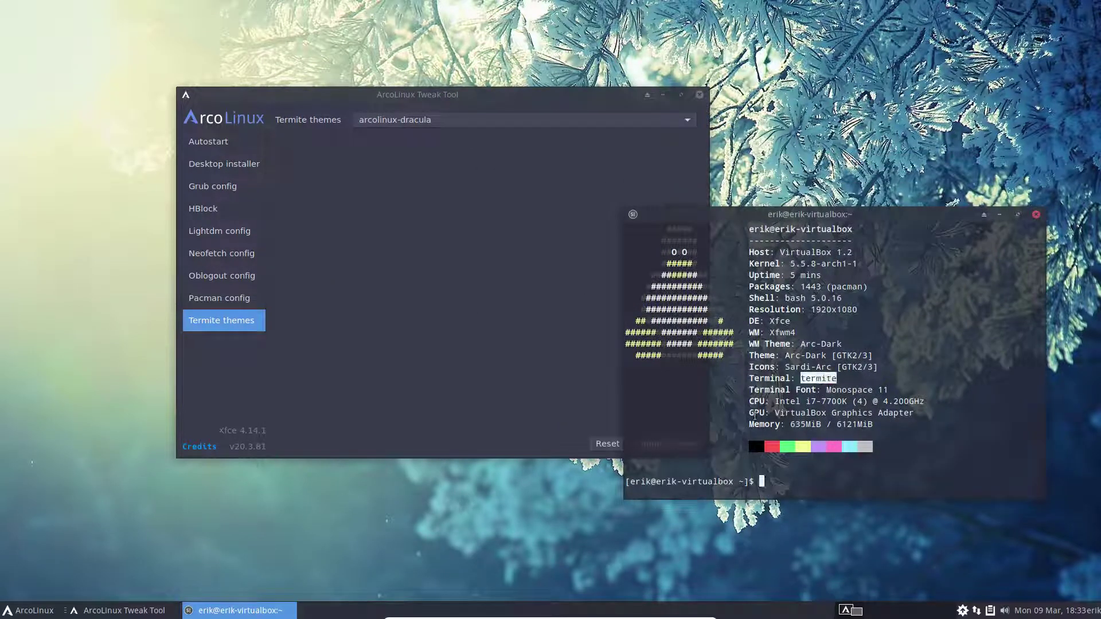
Apply the arcolinux-mattwall Termite theme, check it in a new terminal, and close both terminal windows
left_click(431, 127)
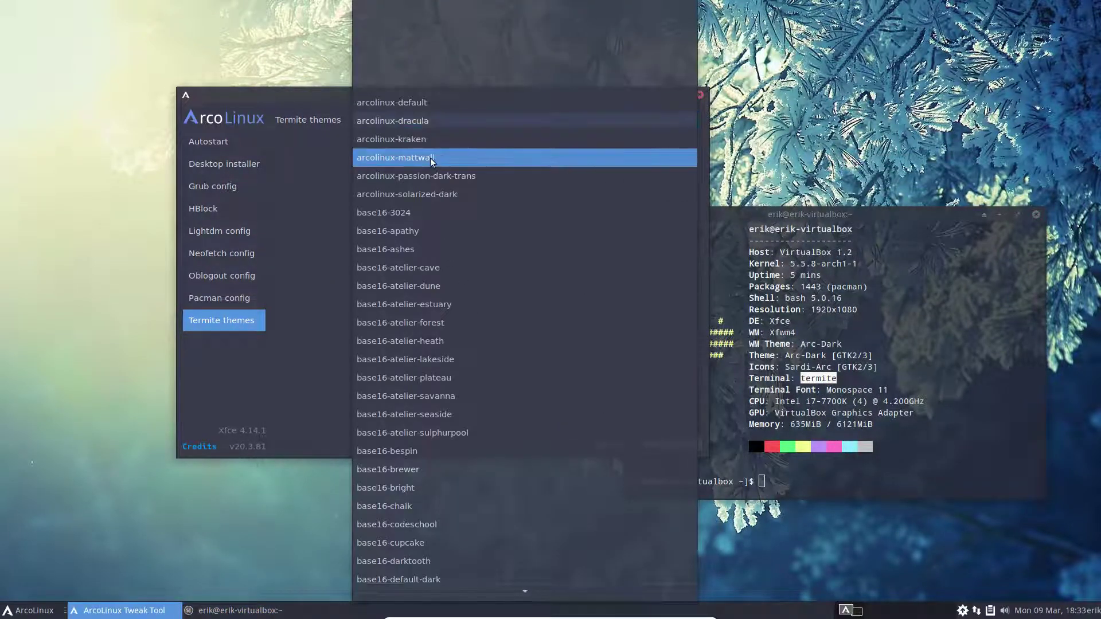
left_click(449, 161)
left_click(661, 448)
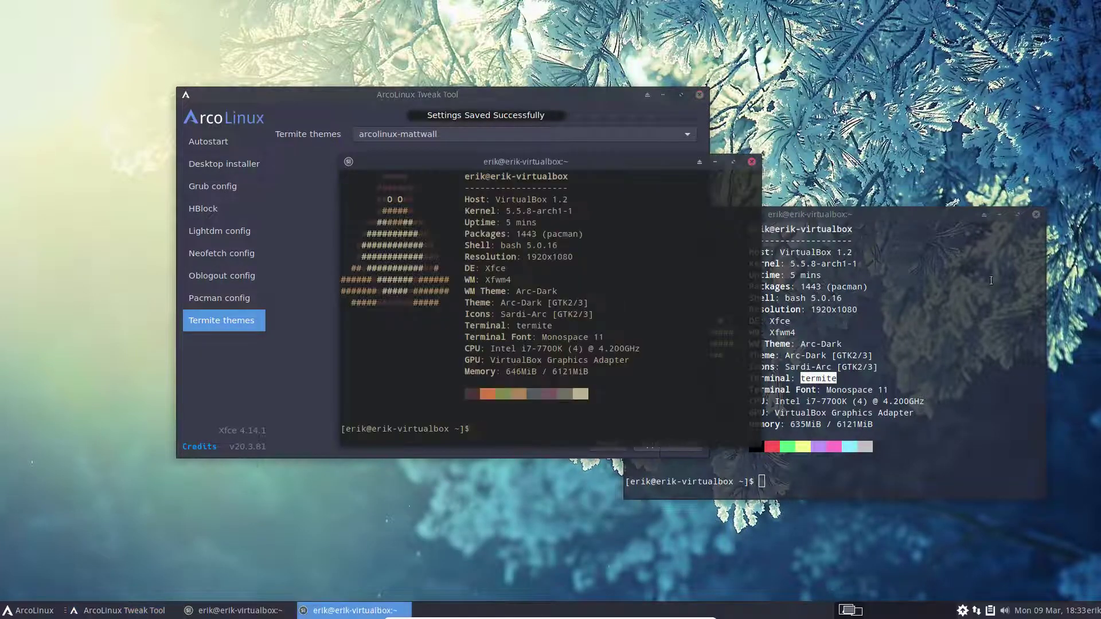
left_click(1037, 215)
left_click_drag(690, 166, 897, 179)
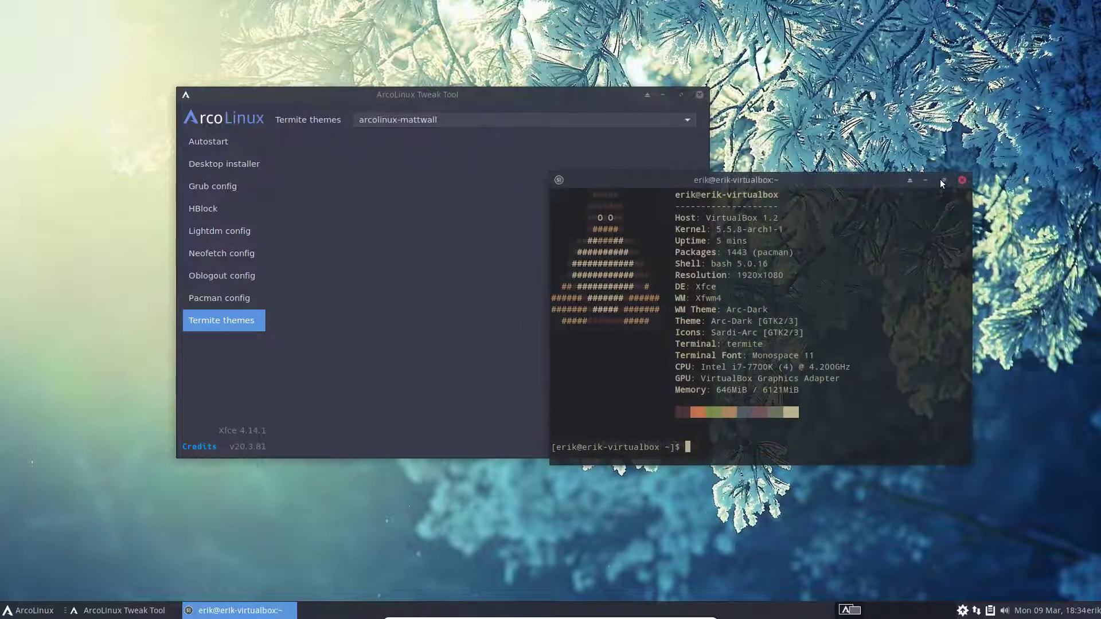
left_click(958, 175)
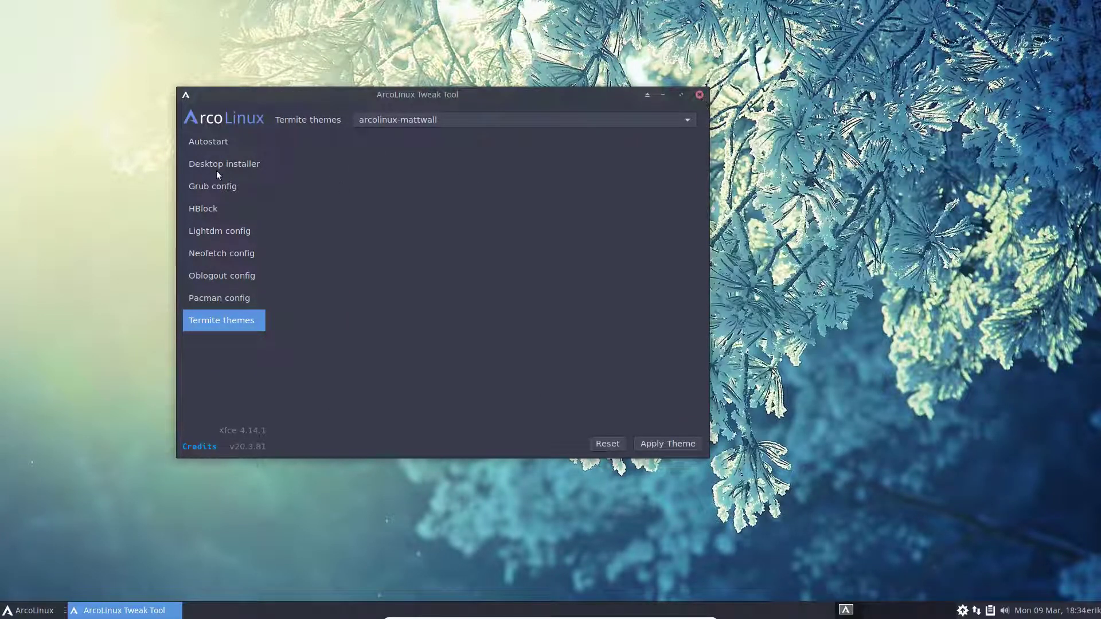
Close the ArcoLinux Tweak Tool and open the desktop's main application menu
left_click(223, 139)
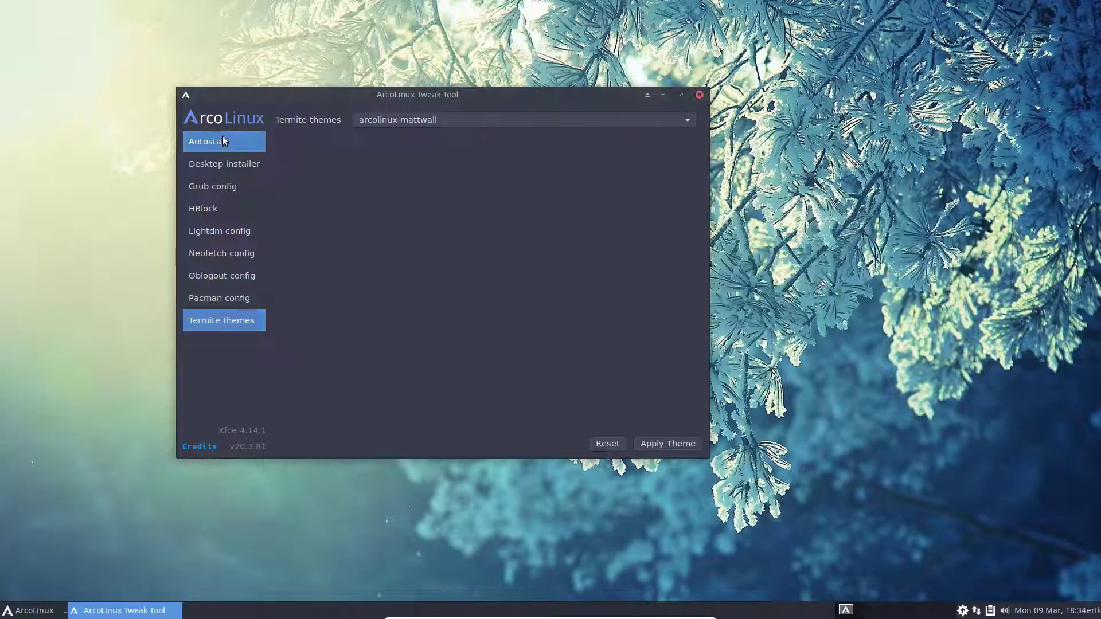
left_click(699, 96)
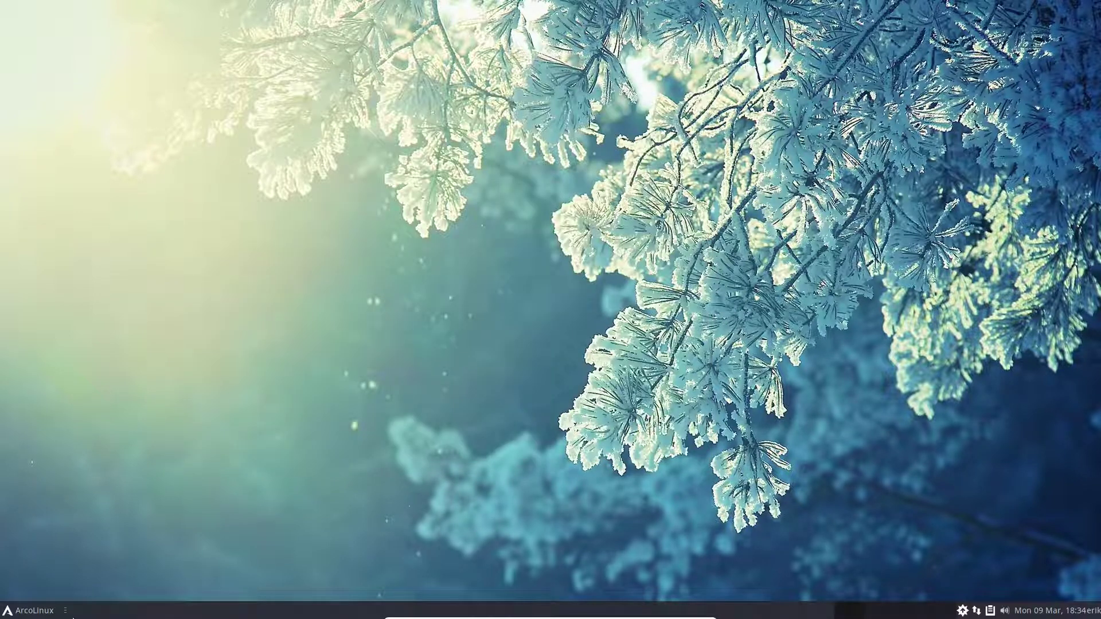
left_click(28, 611)
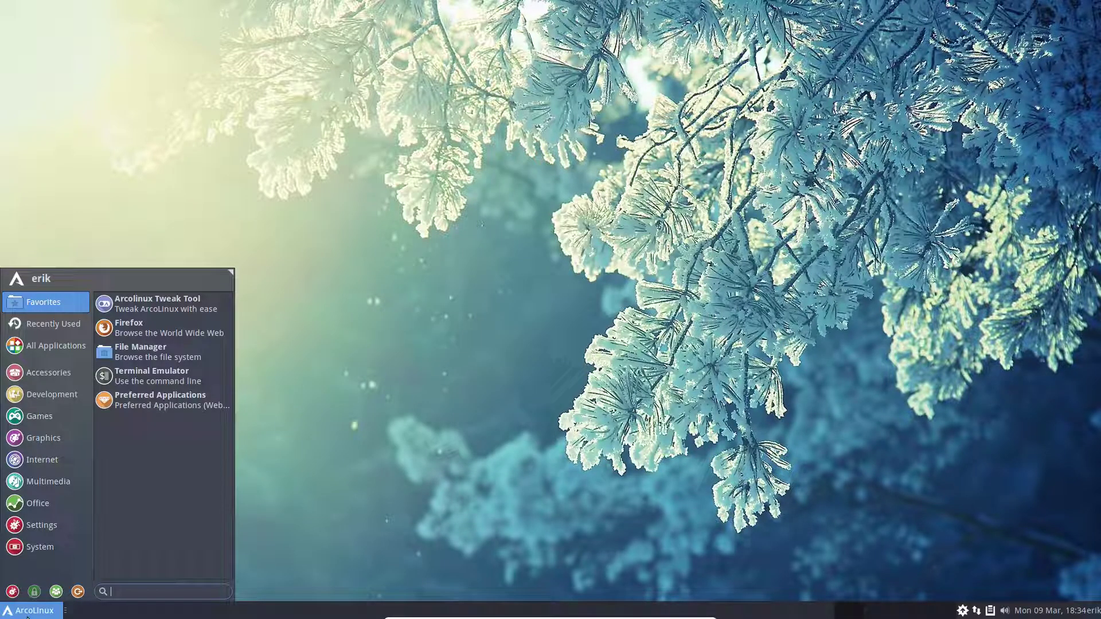
Search for and launch the ArcoLinux Tweak Tool, authenticating with the account password
type("twe")
key("Return")
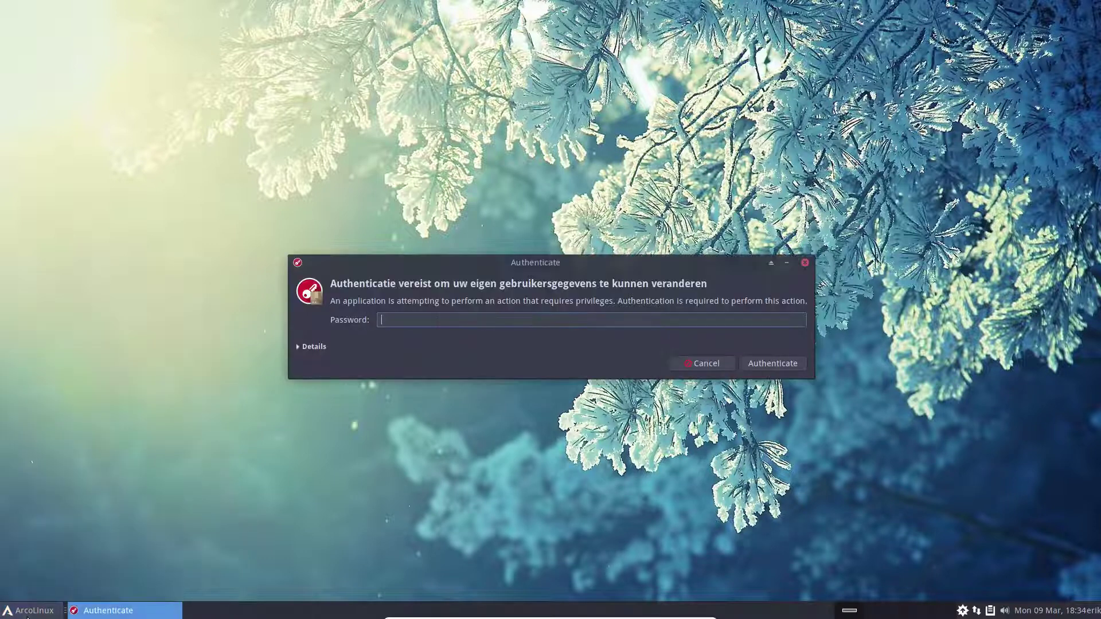
type("••••")
key("Return")
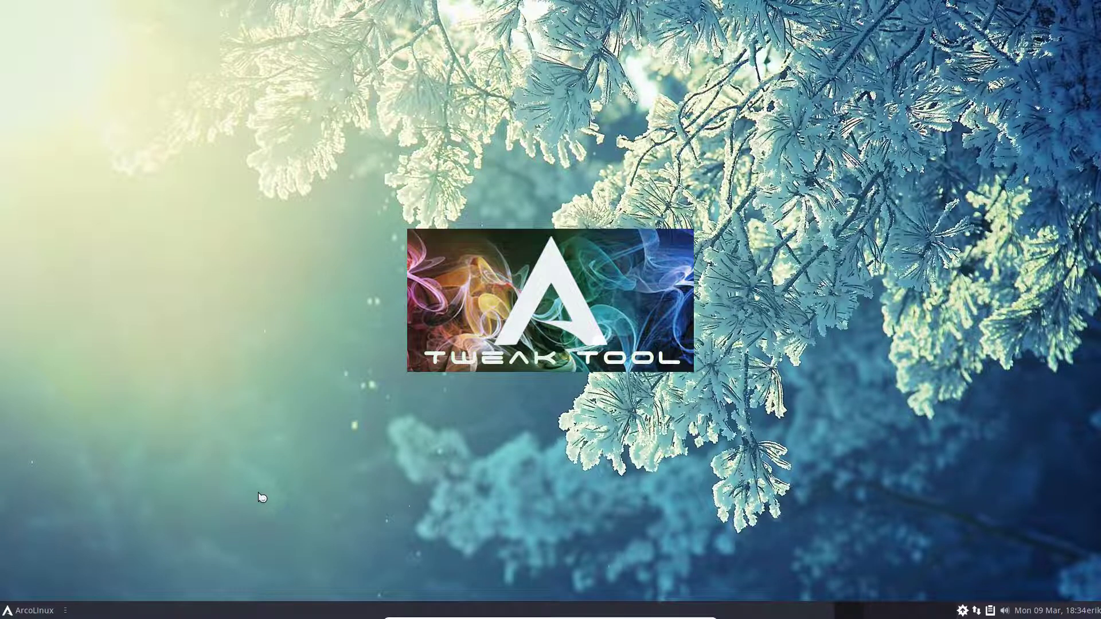
Choose plasma in the Desktop installer and start installing it
left_click(348, 226)
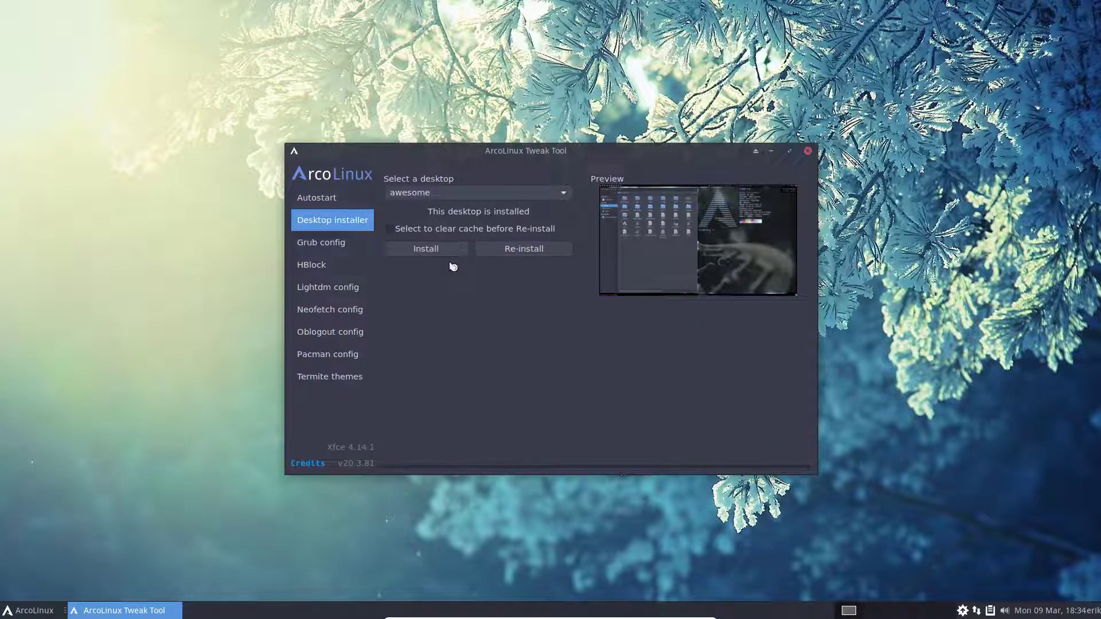
left_click(477, 193)
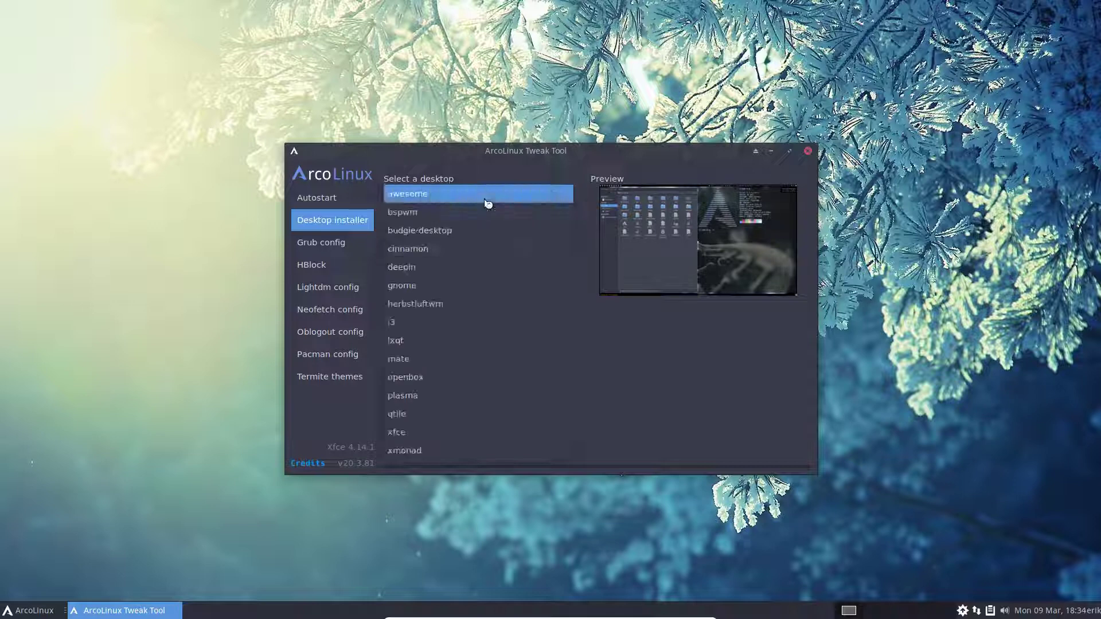
left_click(465, 395)
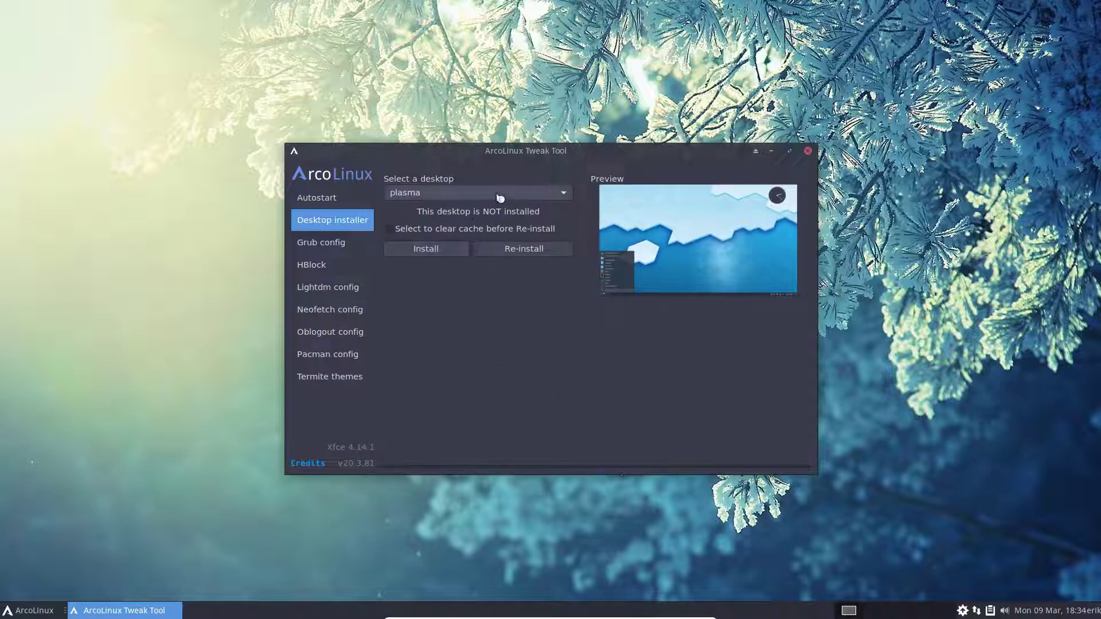
left_click(457, 254)
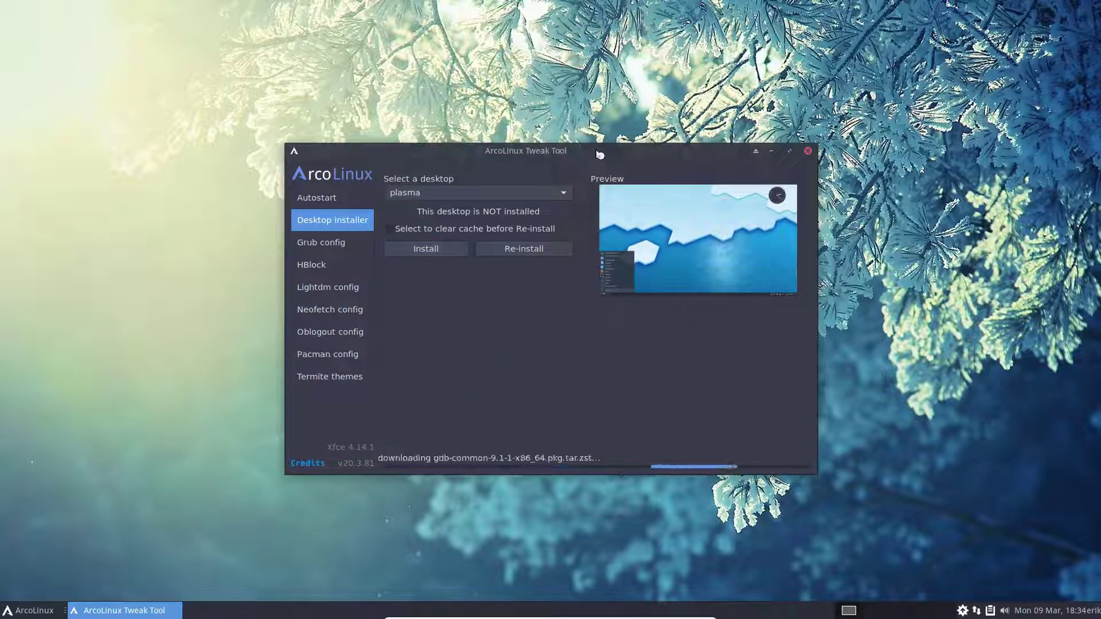
Open the File Manager on the home folder and arrange its window alongside the ArcoLinux Tweak Tool
left_click_drag(565, 152, 716, 105)
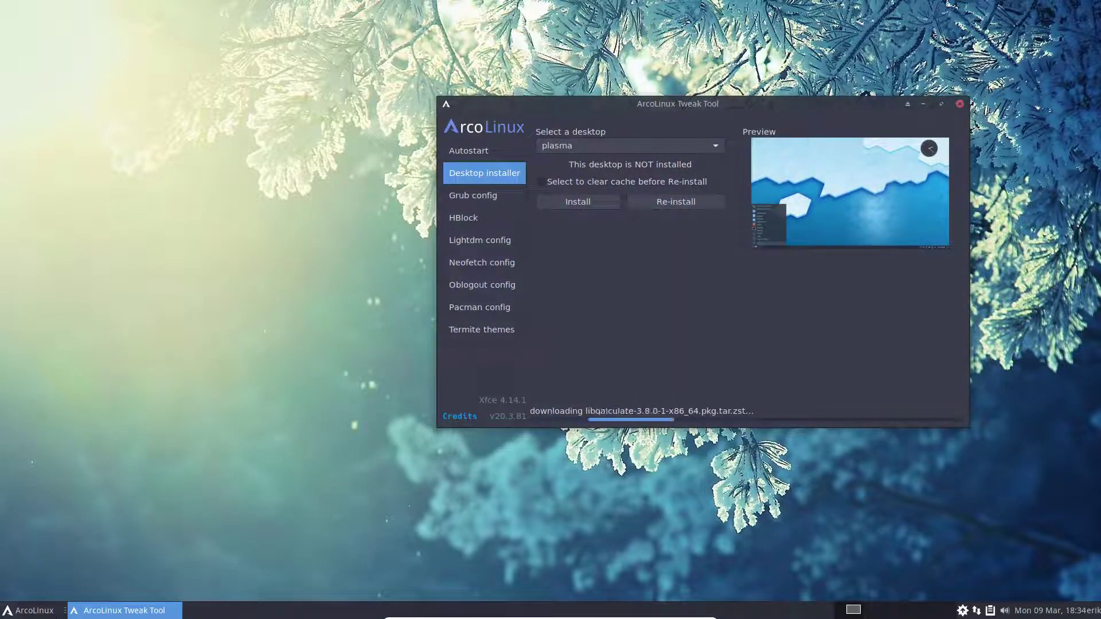
left_click(37, 614)
left_click(172, 354)
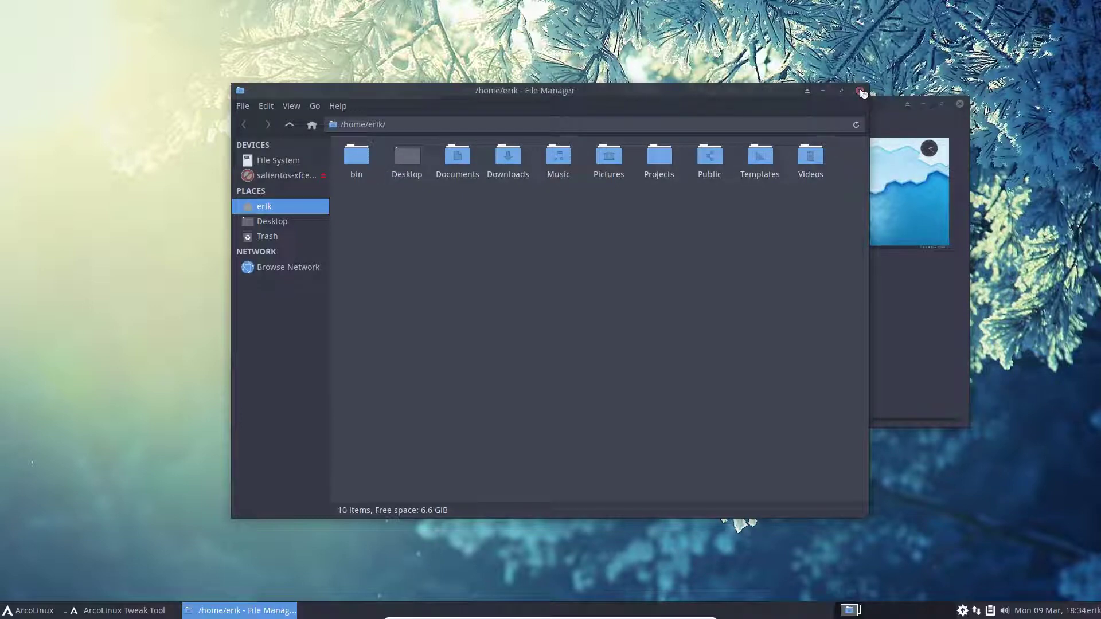
left_click_drag(693, 98, 431, 40)
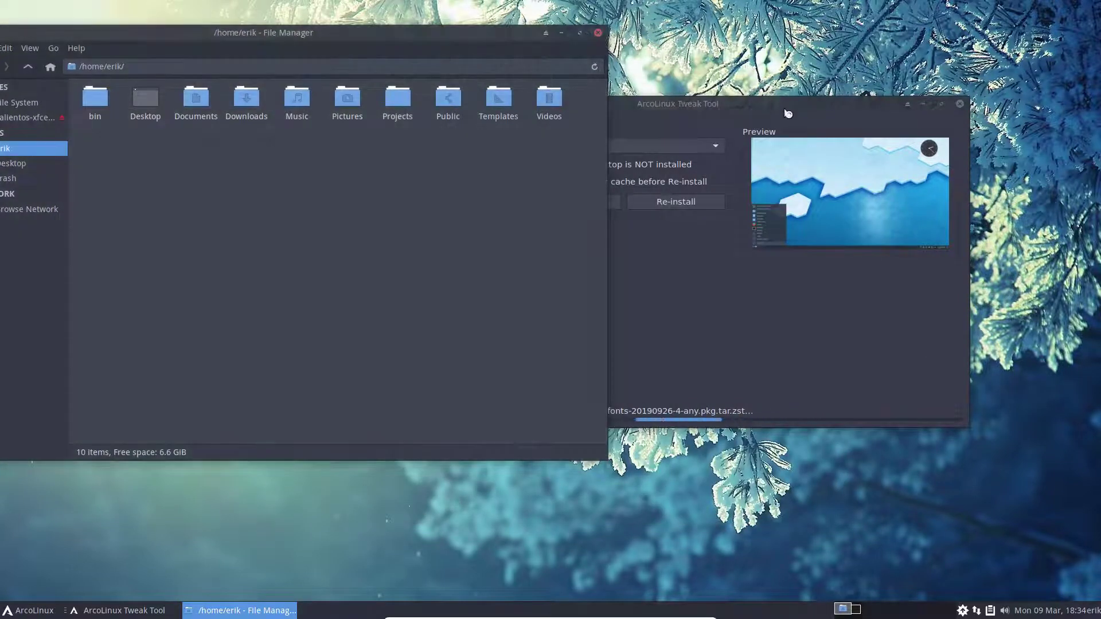
left_click(775, 109)
left_click_drag(776, 108, 864, 231)
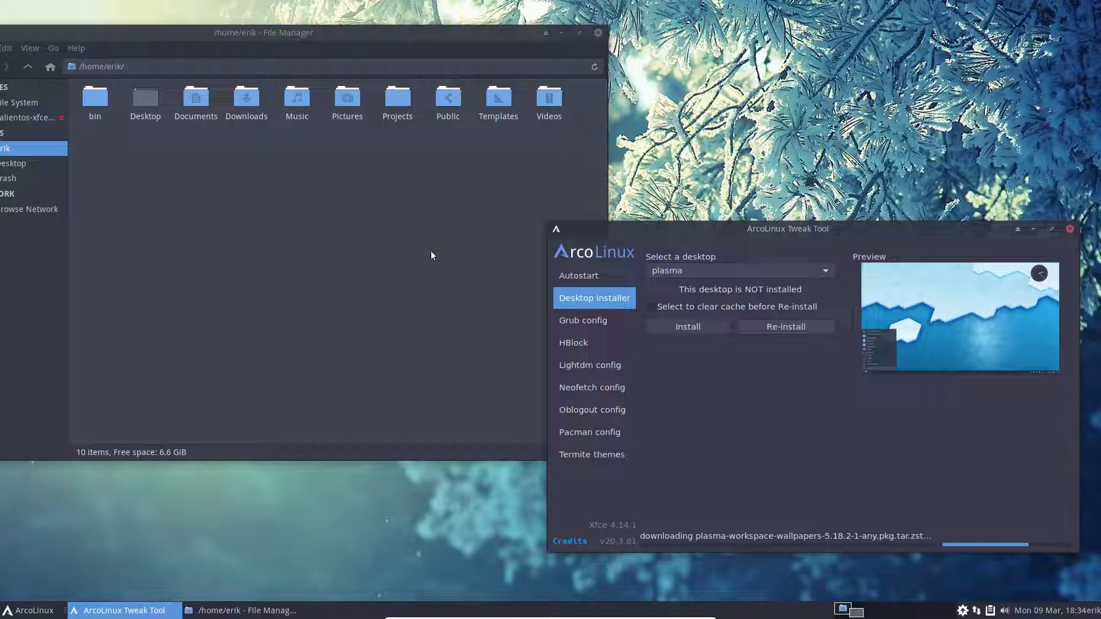
left_click_drag(796, 229, 787, 160)
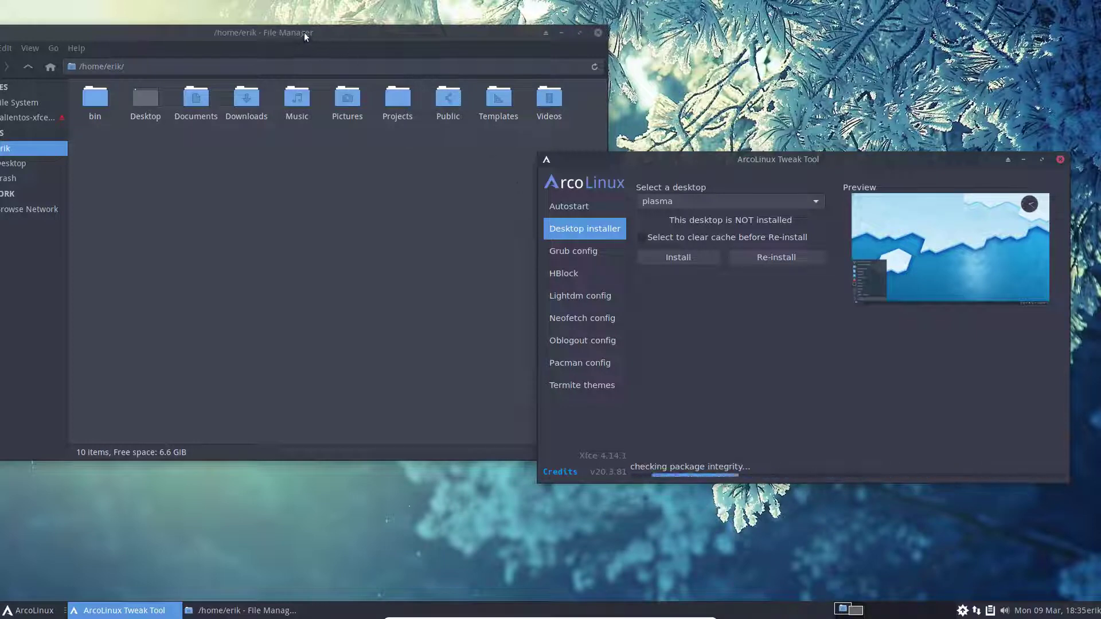
left_click_drag(303, 32, 376, 31)
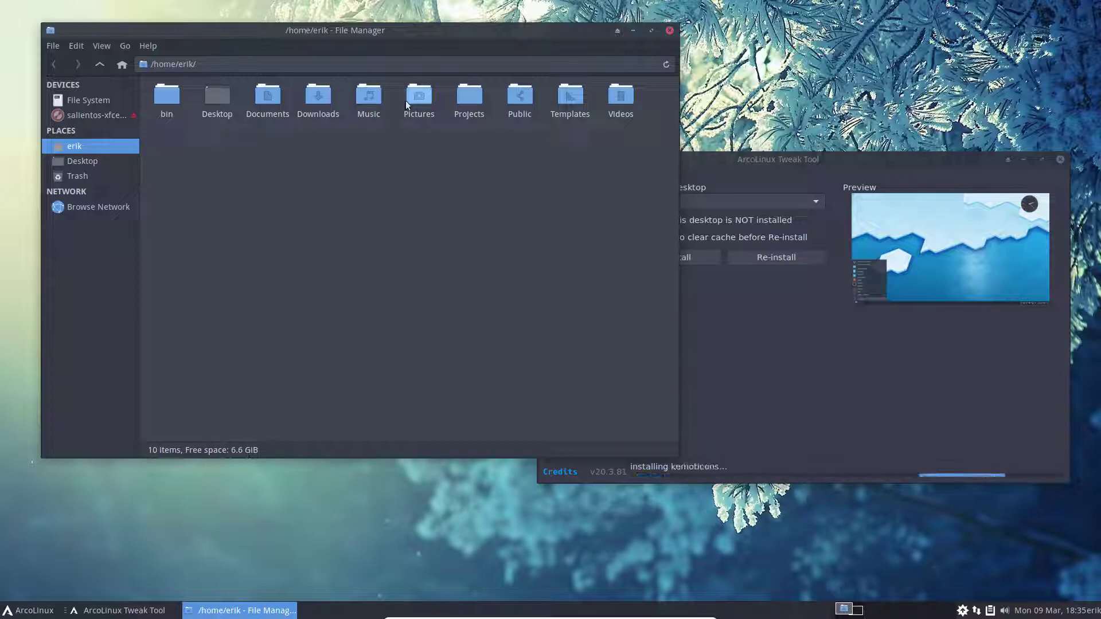
left_click_drag(385, 40, 351, 98)
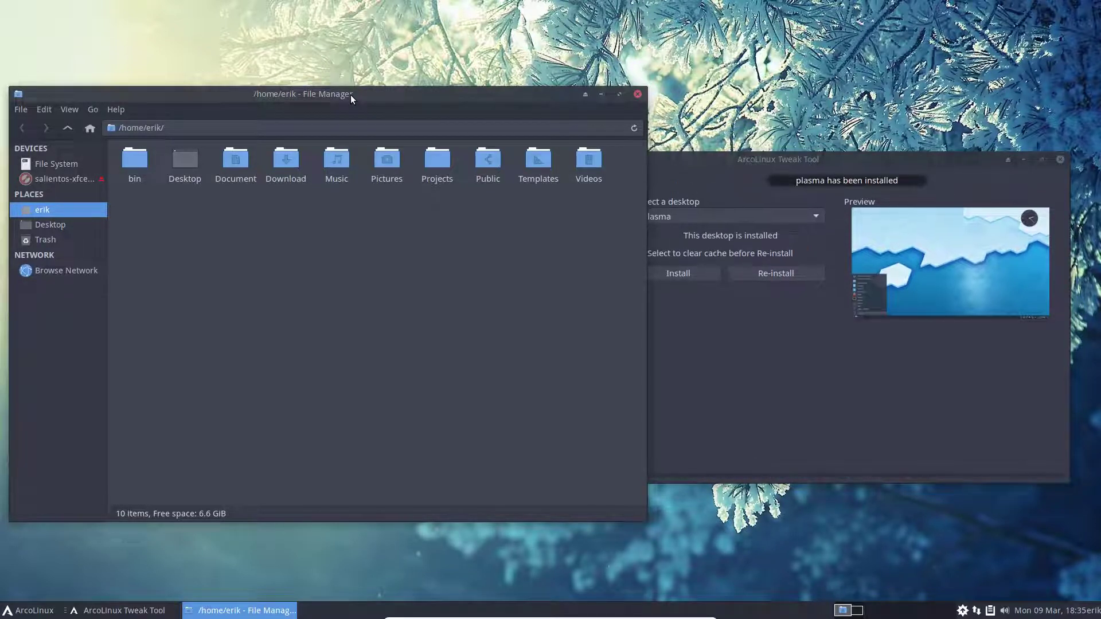
Close the File Manager and the ArcoLinux Tweak Tool, and log out of the Xfce session
left_click(637, 93)
left_click(1060, 159)
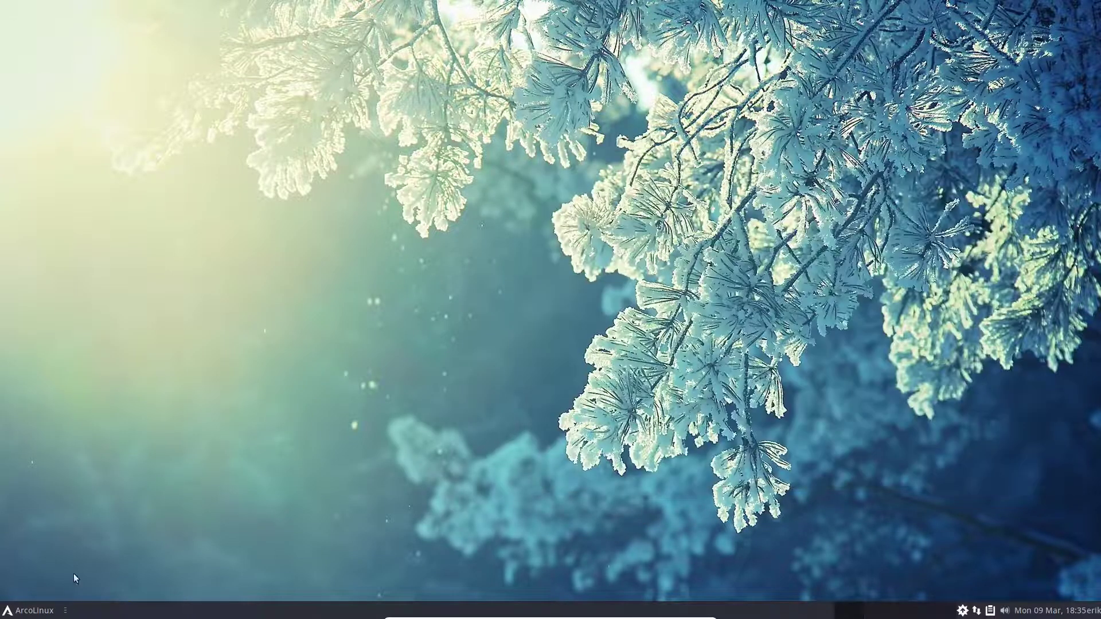
left_click(21, 609)
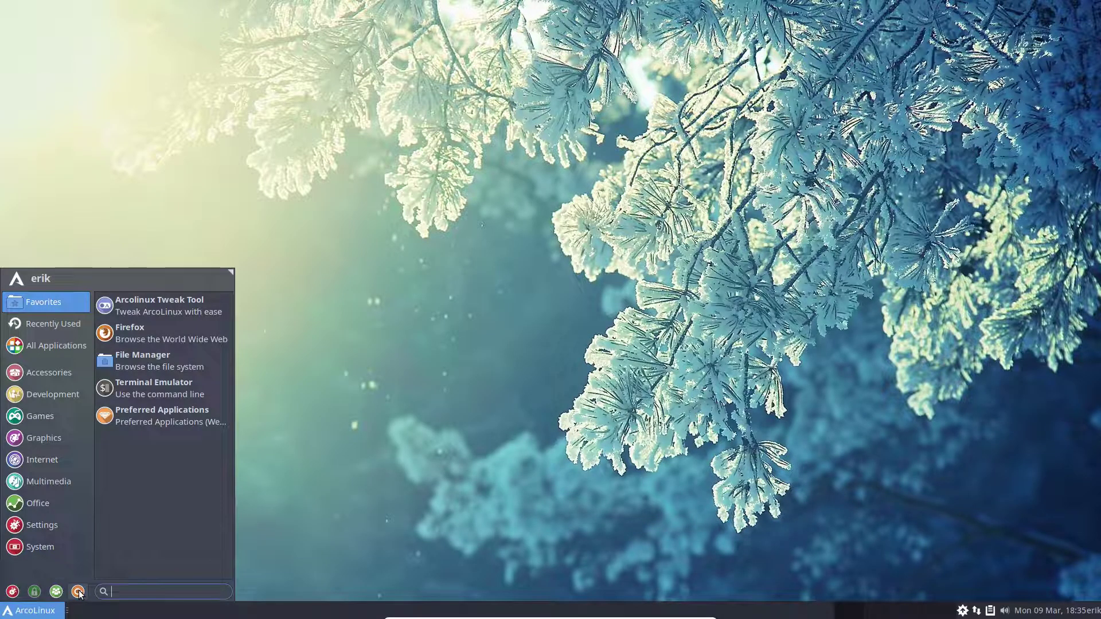
left_click(77, 591)
left_click(489, 268)
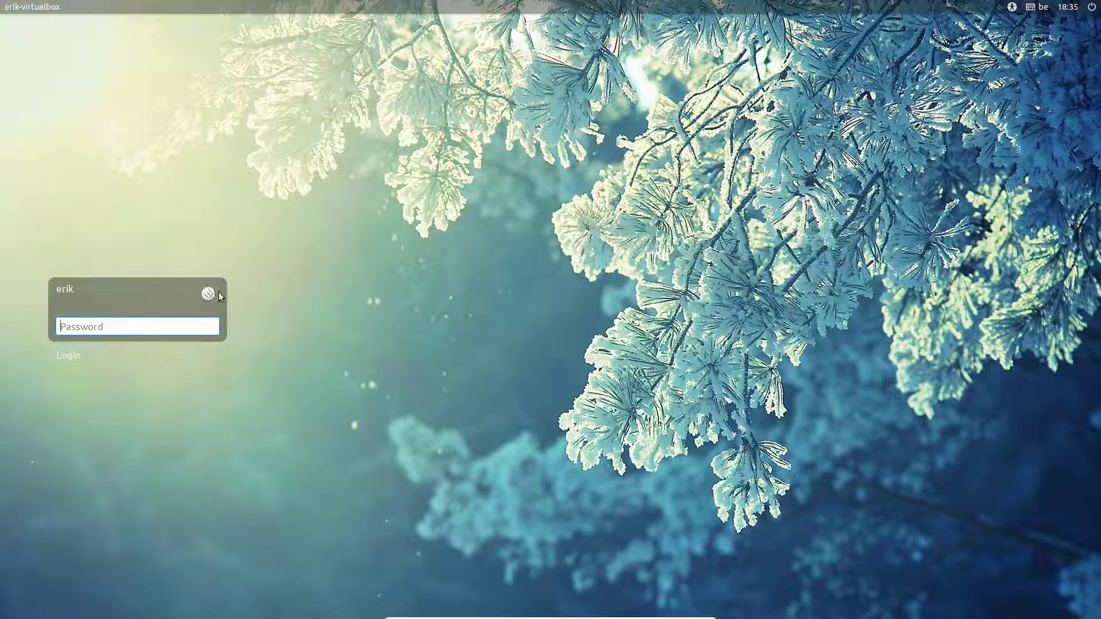
Select the Plasma desktop environment on the login screen and log in with the account password
left_click(207, 295)
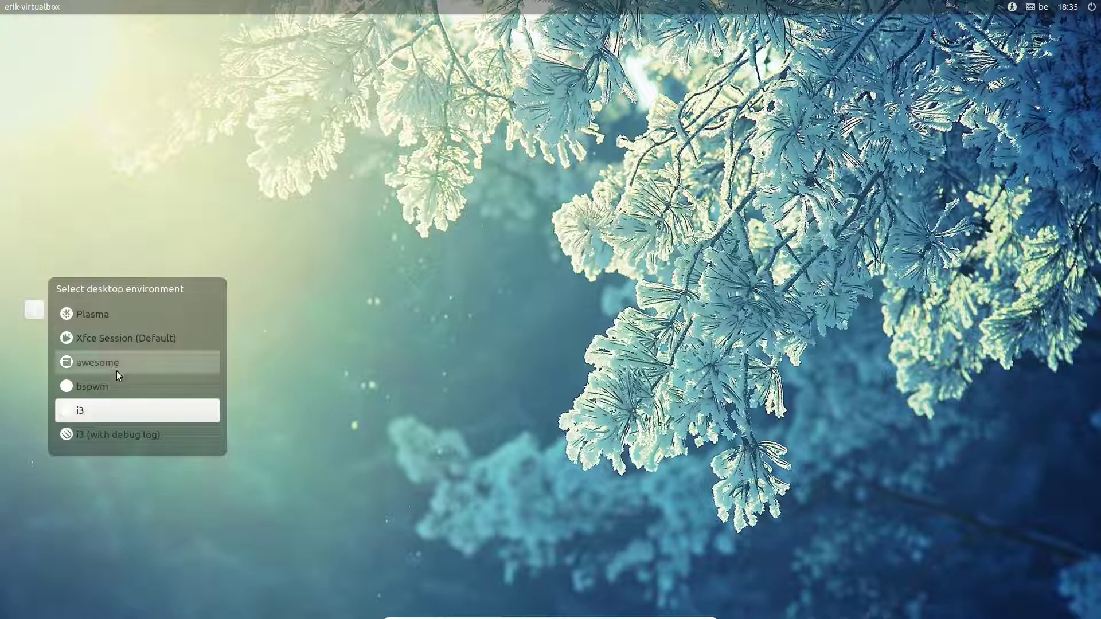
left_click(97, 321)
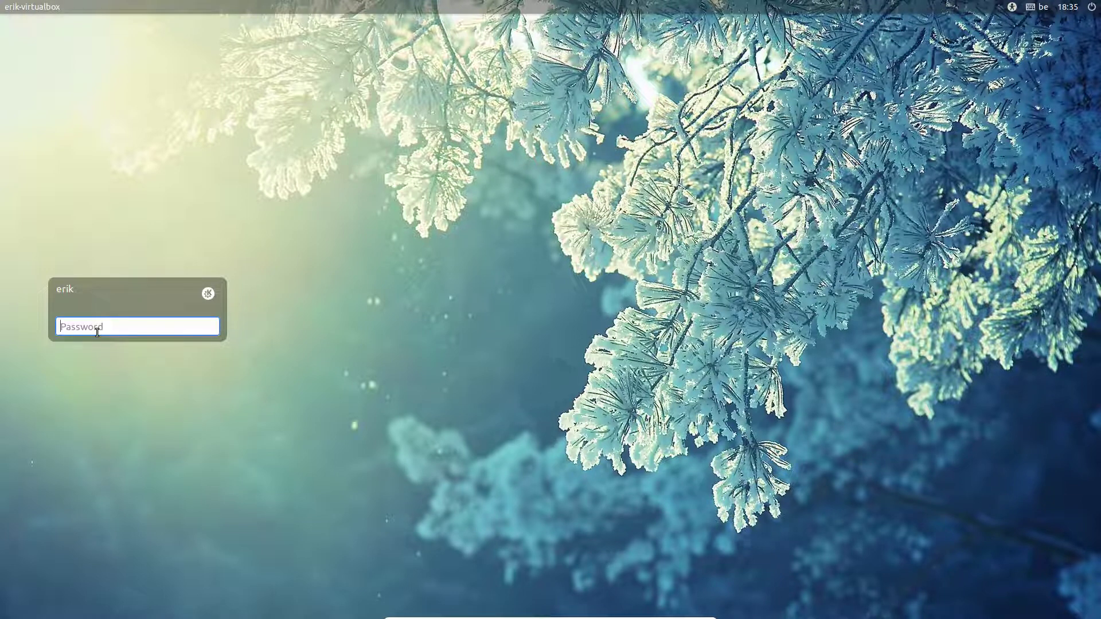
type("••••")
key("Return")
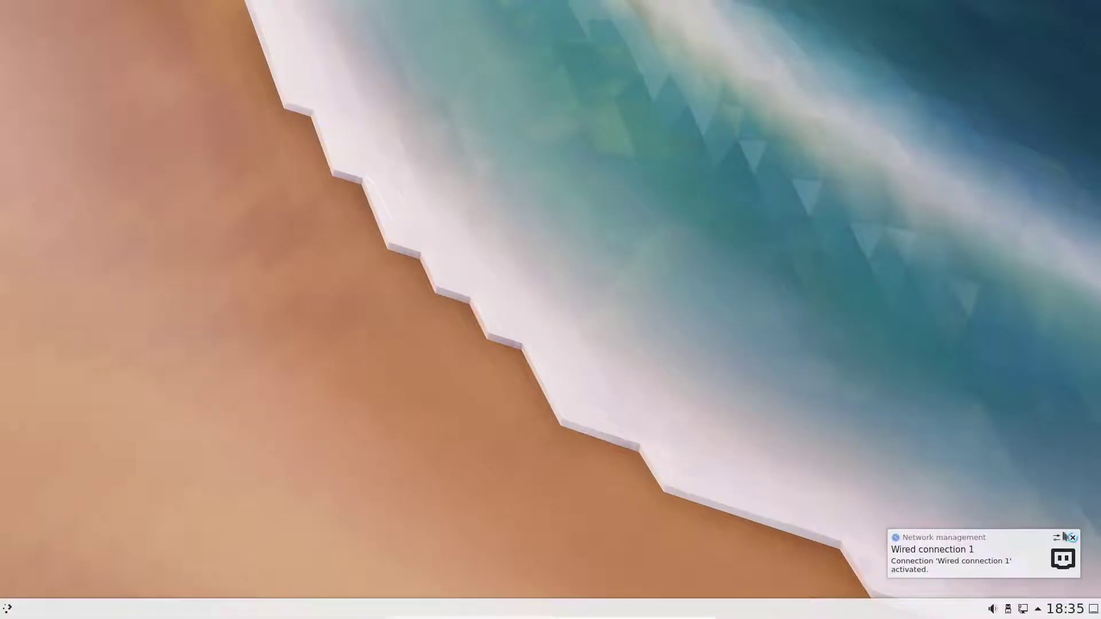
Look through the Applications, Computer, History and Leave sections of the Plasma application launcher
left_click(8, 609)
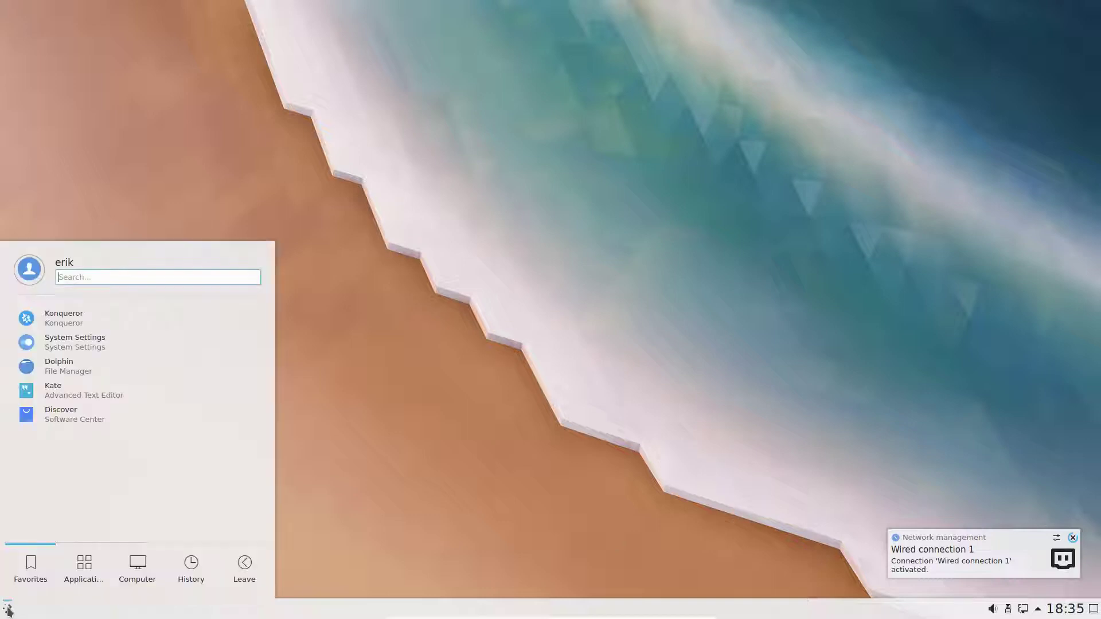
left_click(79, 570)
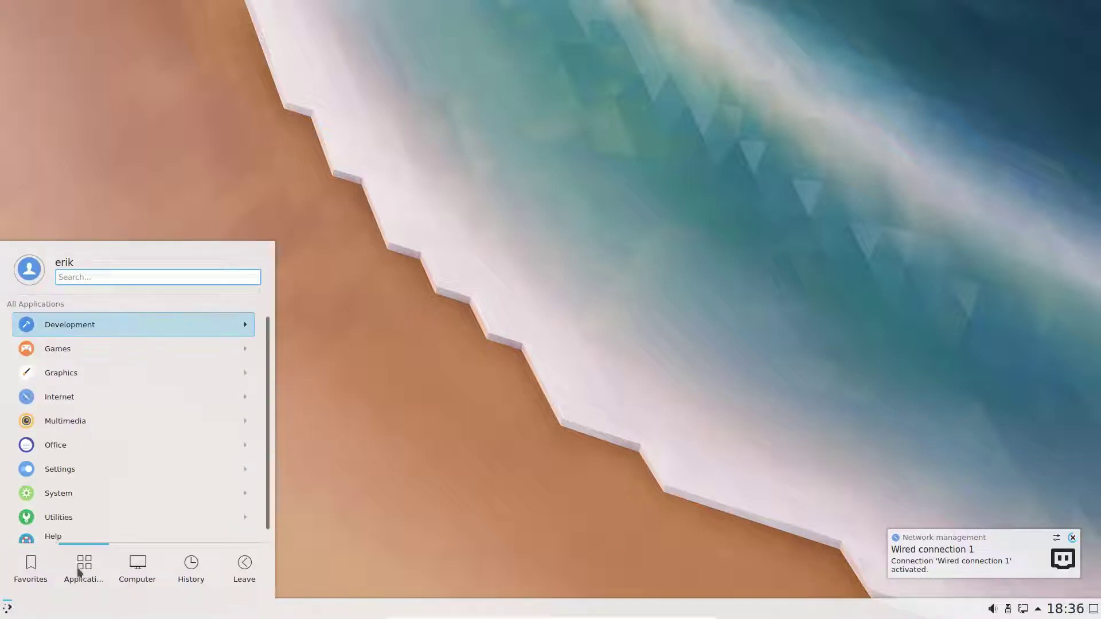
left_click(117, 571)
left_click(175, 570)
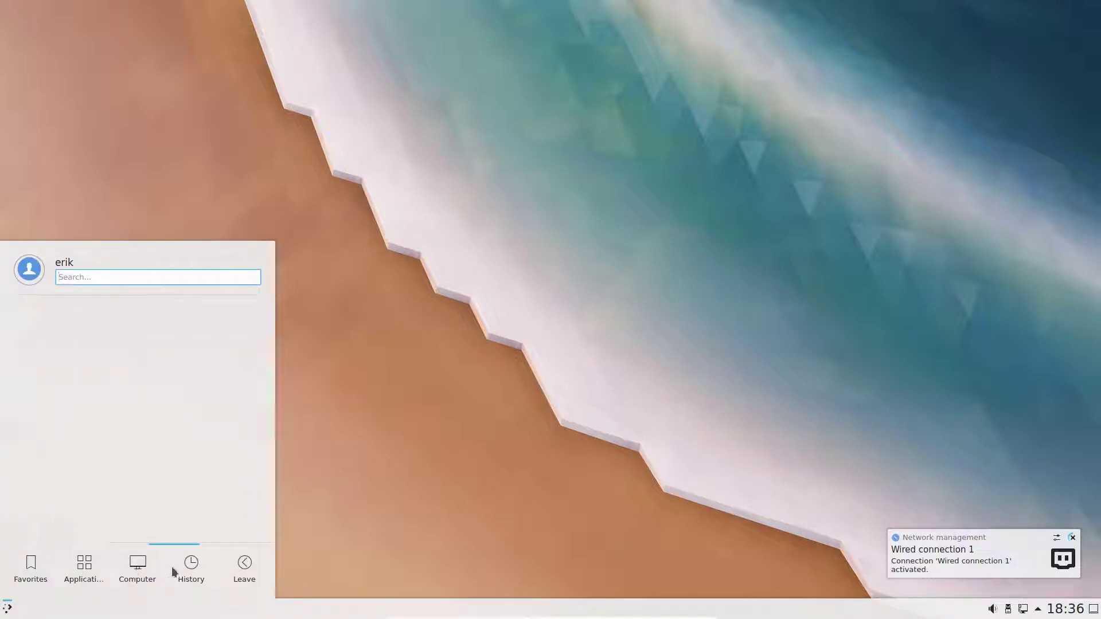
left_click(239, 573)
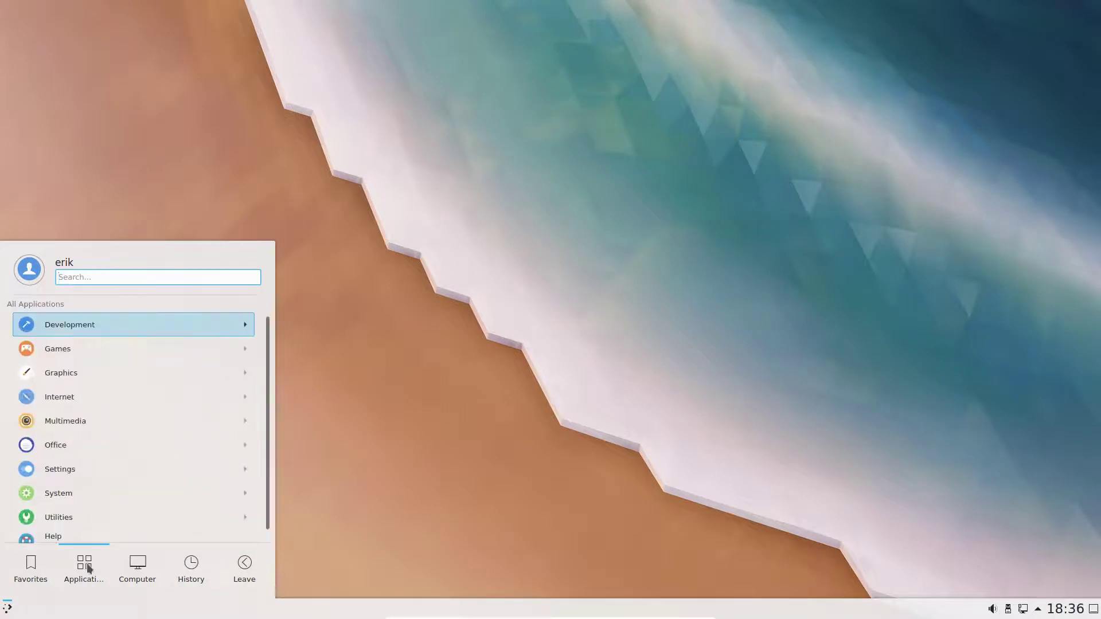
Open the Icons page in Plasma System Settings and move the window away from the screen corner
mouse_move(27, 563)
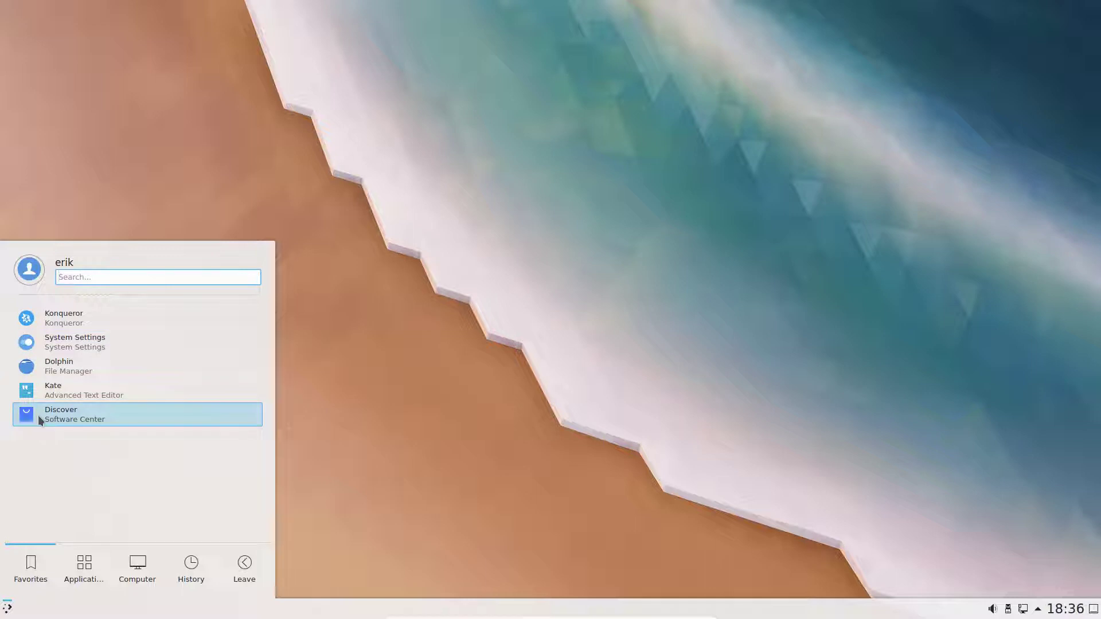
left_click(46, 345)
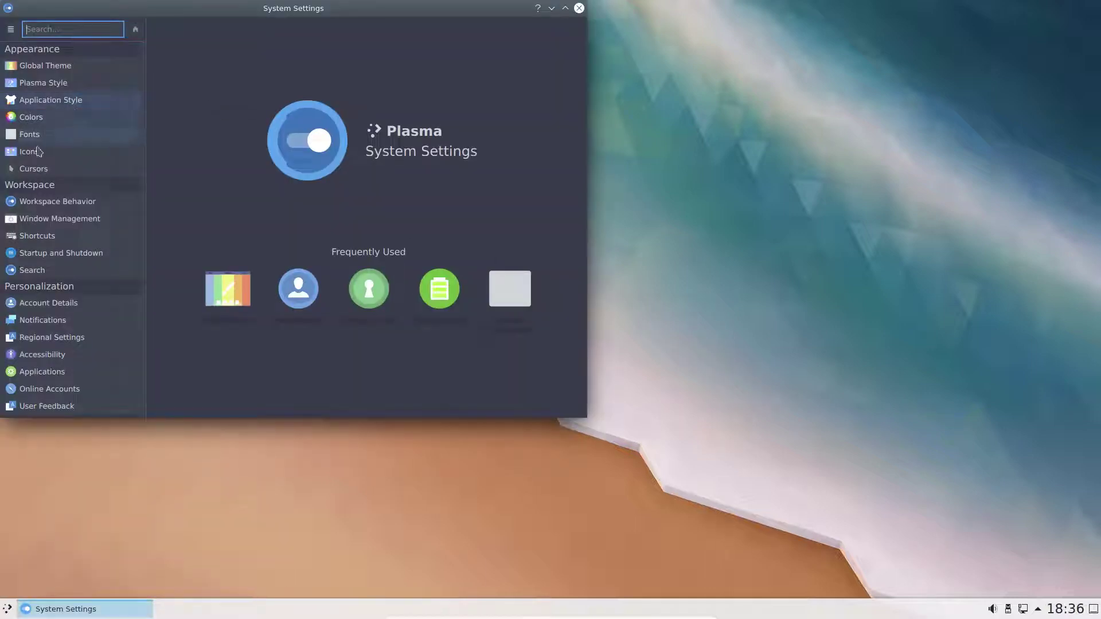
left_click(38, 151)
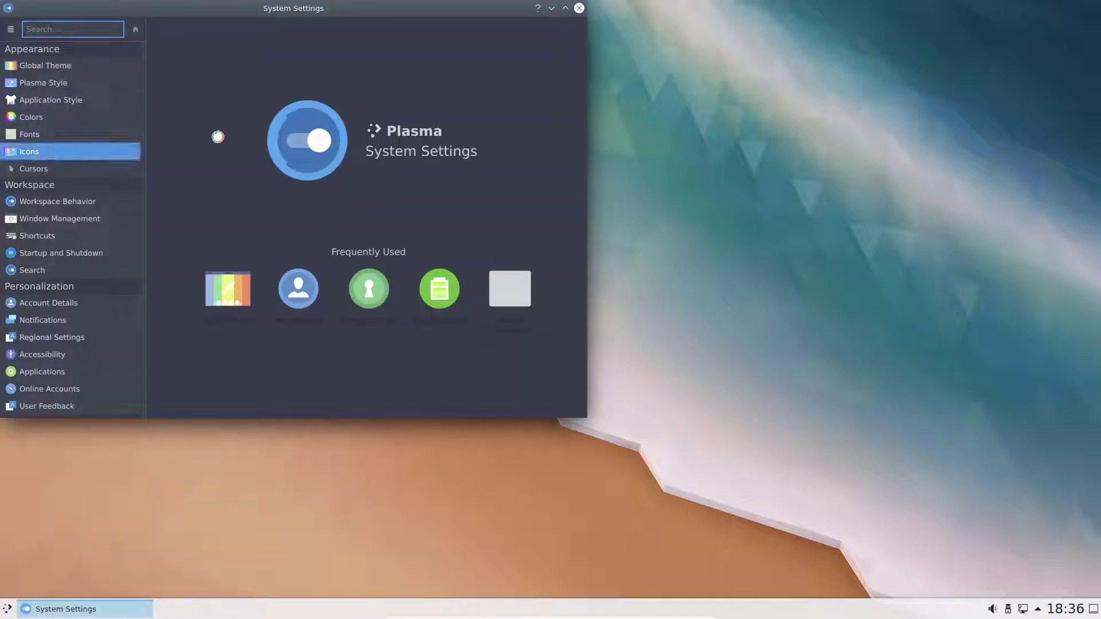
left_click_drag(352, 18, 701, 38)
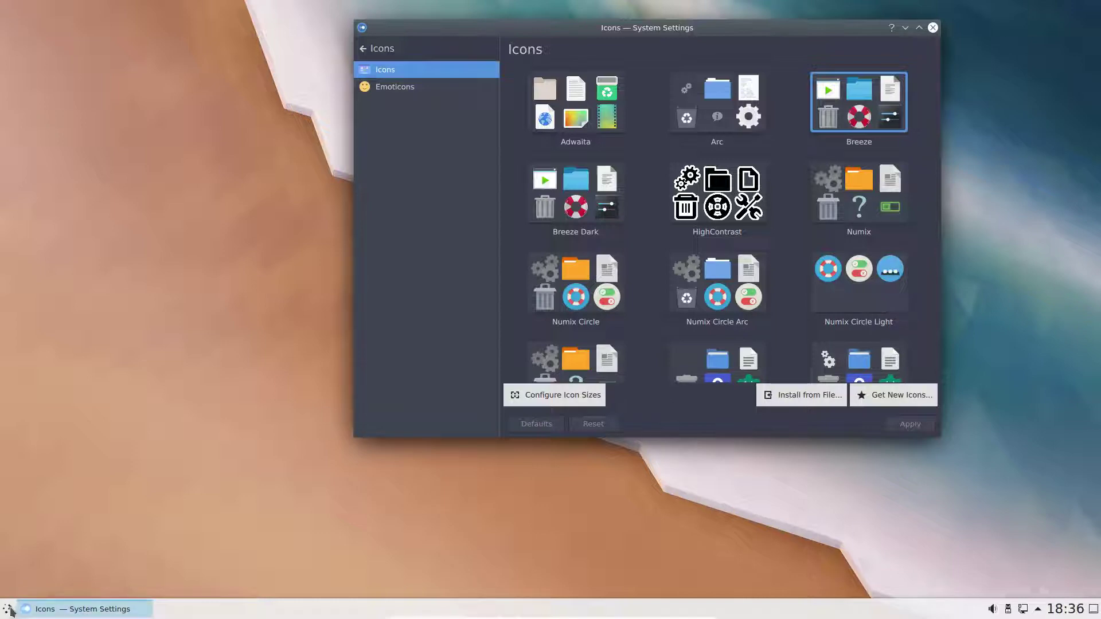
Search the launcher for qt5, open Qt5 Settings beside System Settings, and show its Icon Theme list
left_click(8, 609)
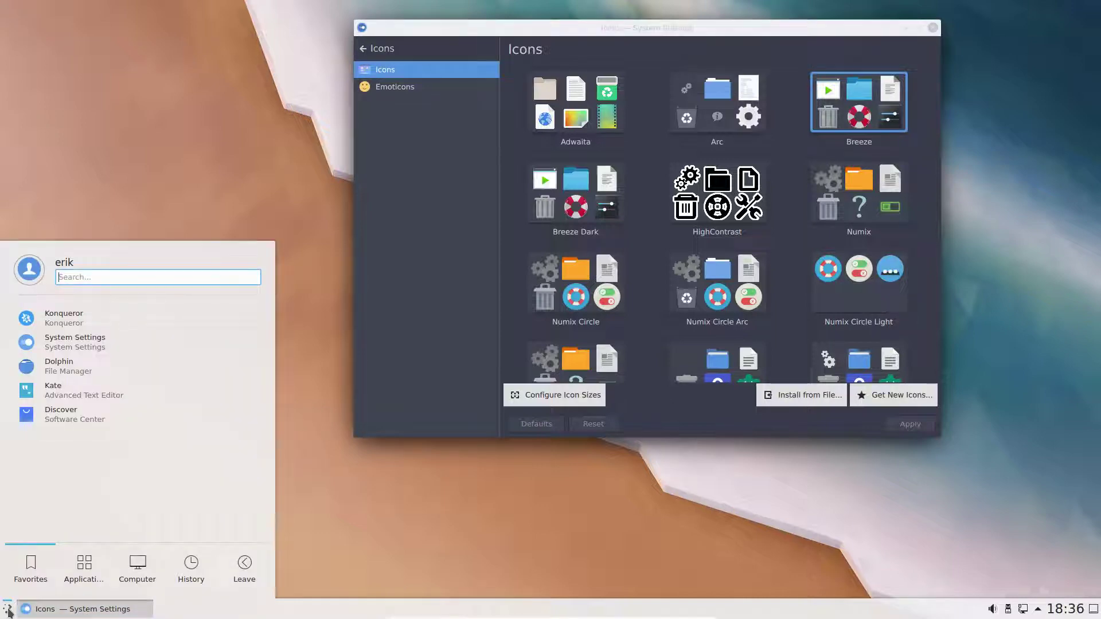
type("qt")
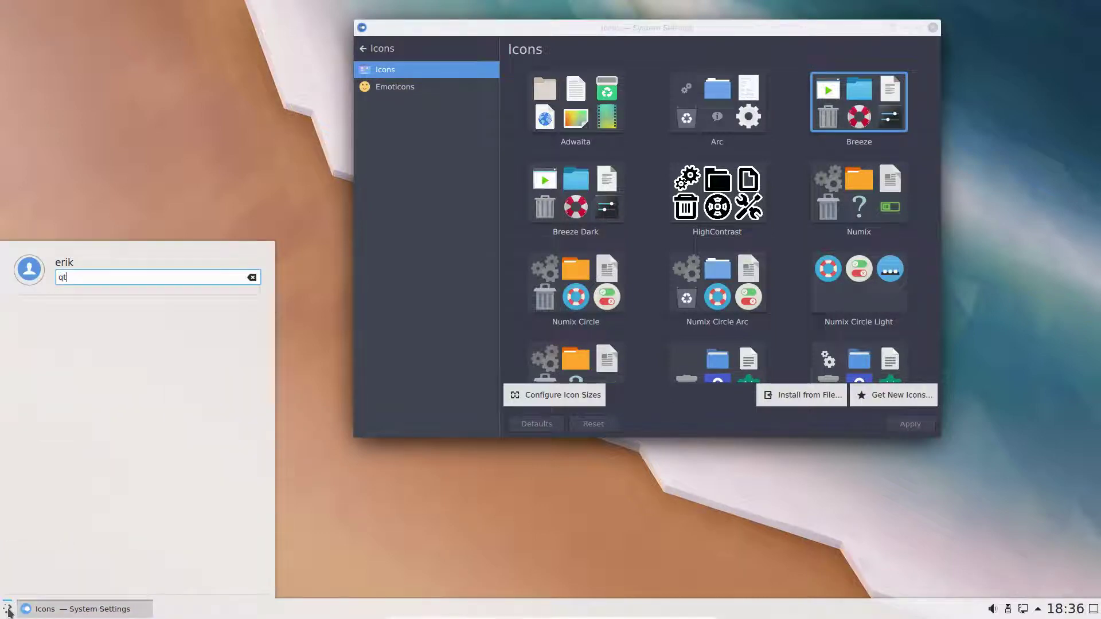
type("5")
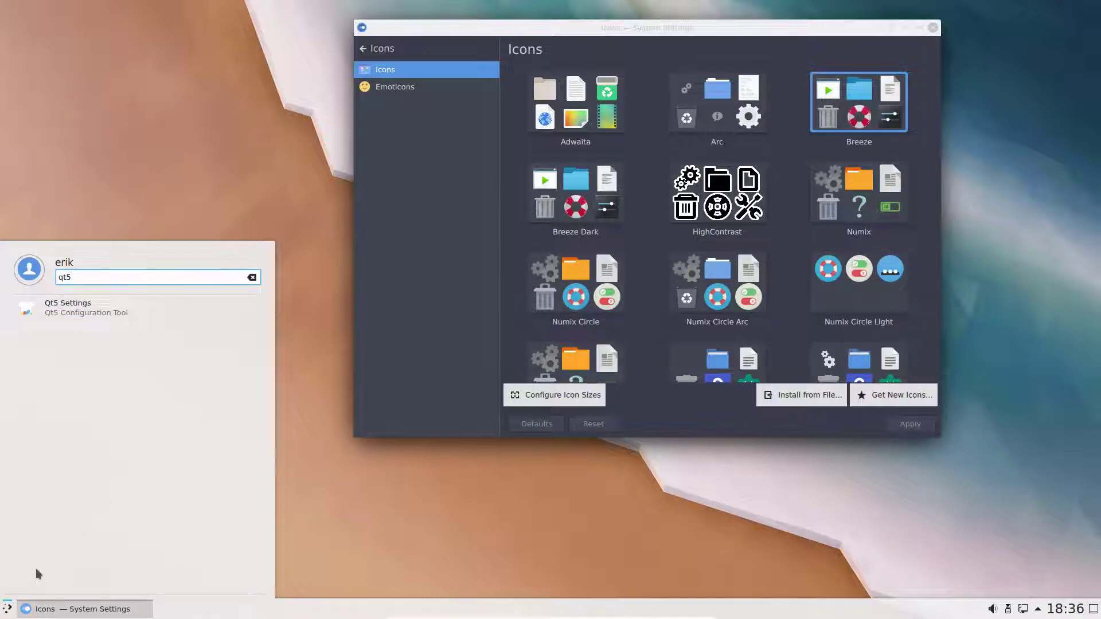
left_click(78, 311)
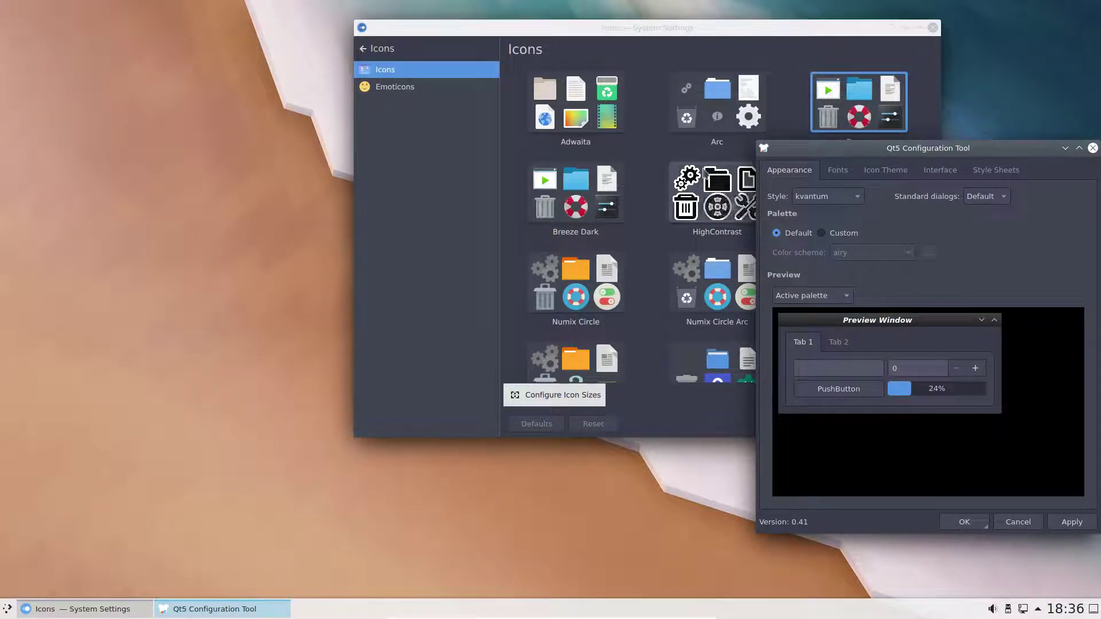
left_click_drag(917, 154, 313, 176)
left_click(282, 192)
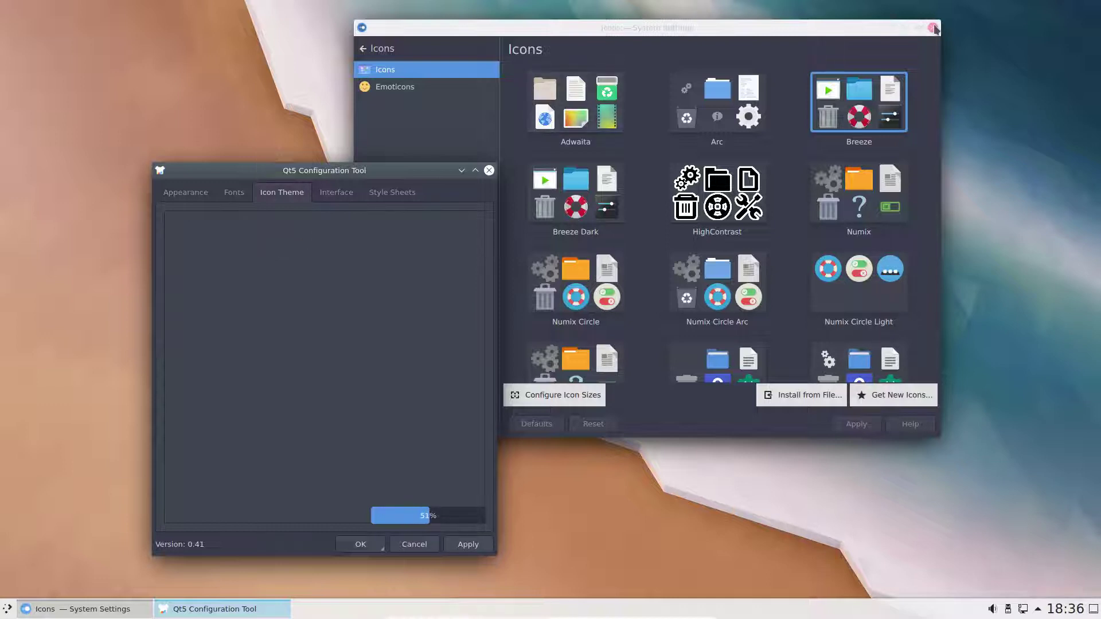
Close System Settings and reposition the Qt5 Configuration Tool window to review its icon themes
left_click(933, 27)
left_click_drag(340, 176, 266, 67)
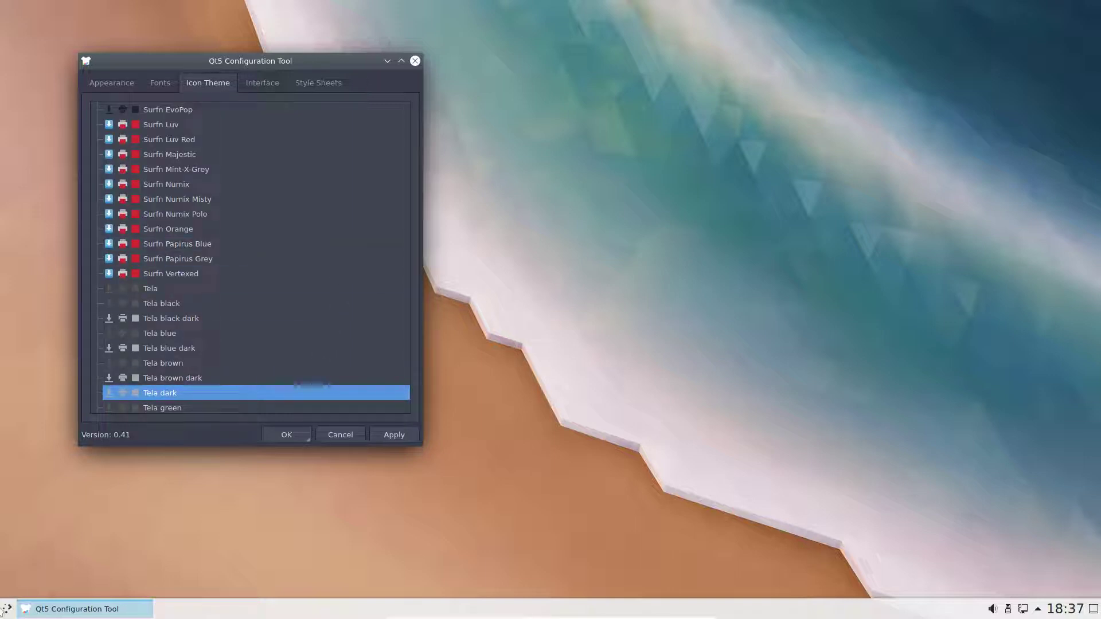
left_click(6, 608)
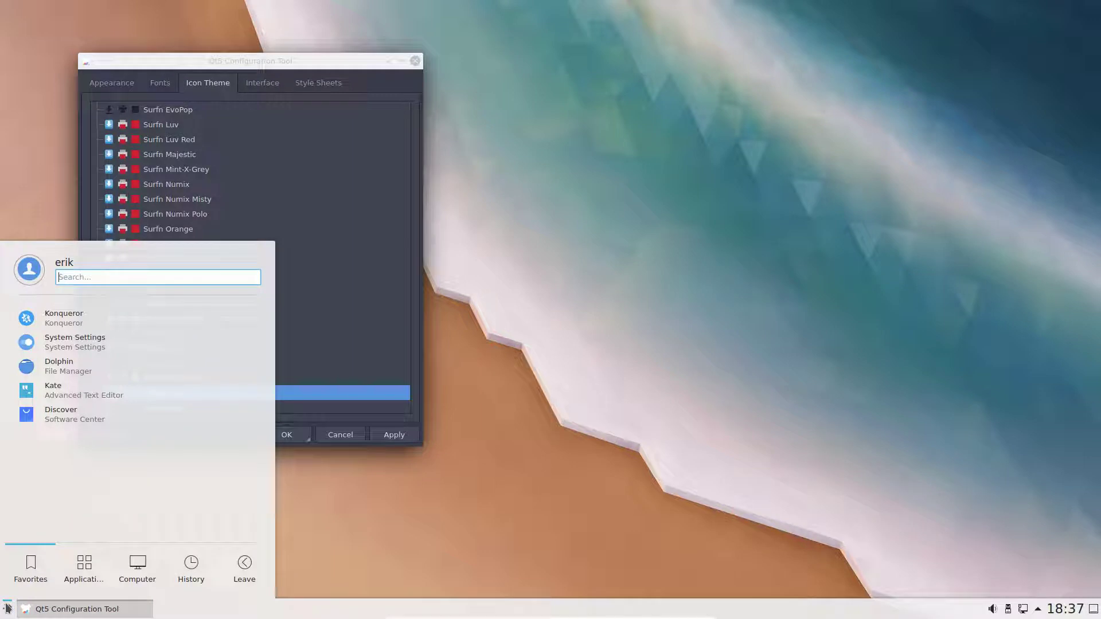
left_click(344, 65)
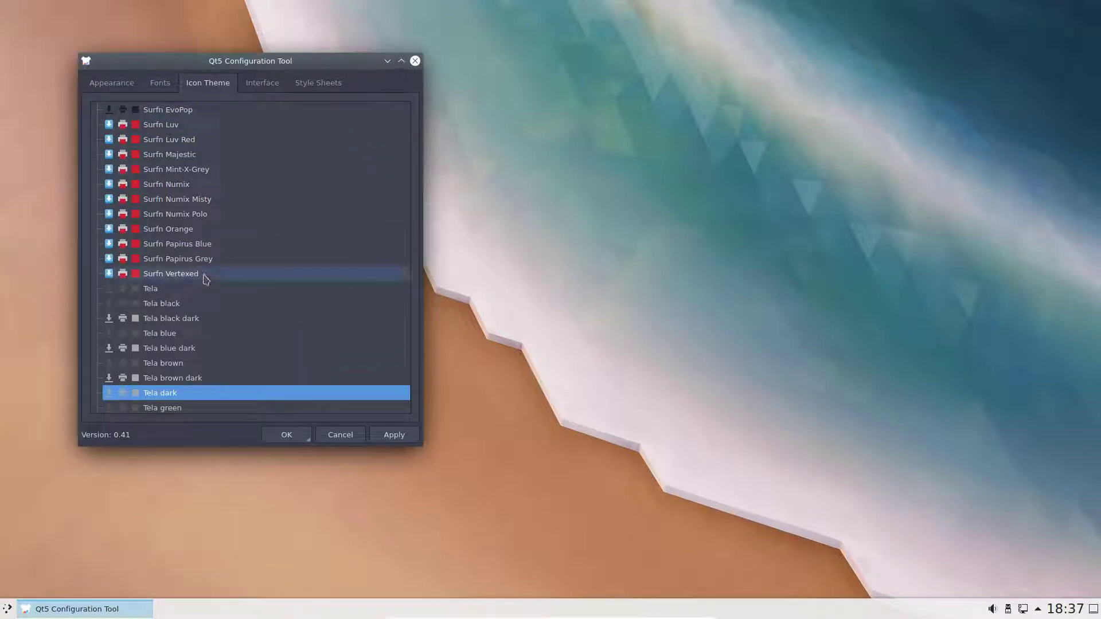
Apply the Sardi Arc icon theme in the Qt5 Configuration Tool and move its window to the other side of the desktop
scroll(204, 277, "up", 10)
left_click(175, 333)
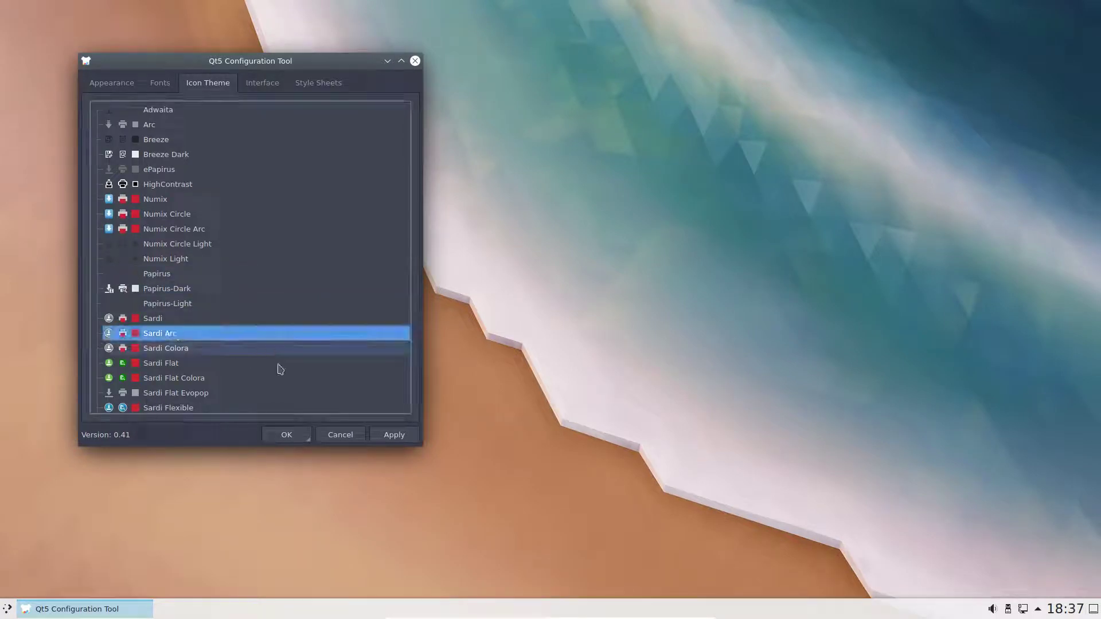
left_click(383, 437)
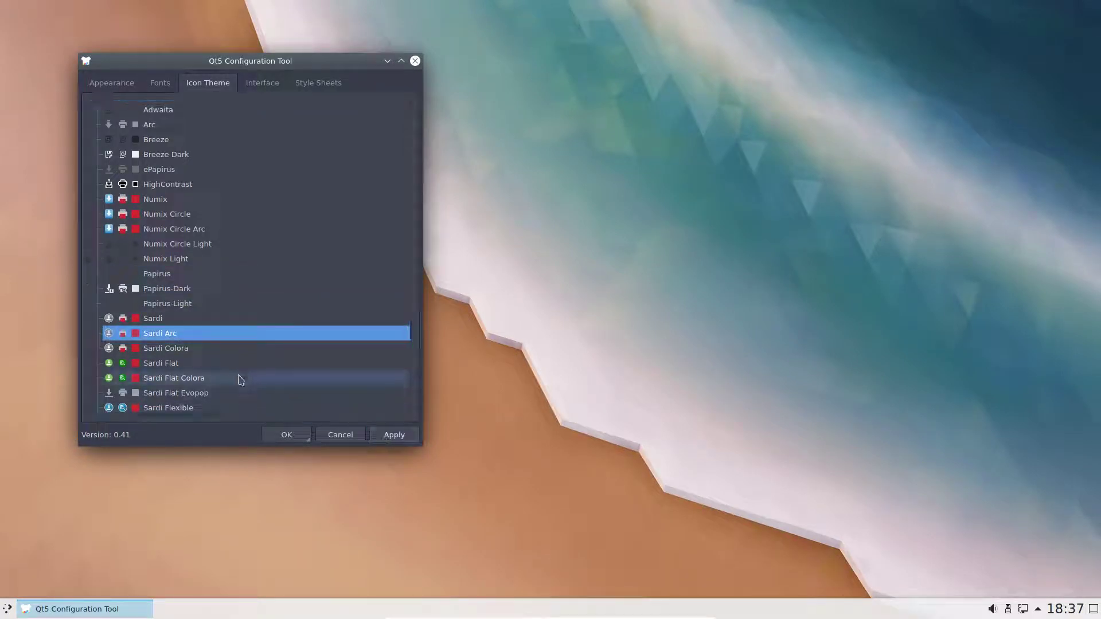
left_click_drag(314, 66, 799, 60)
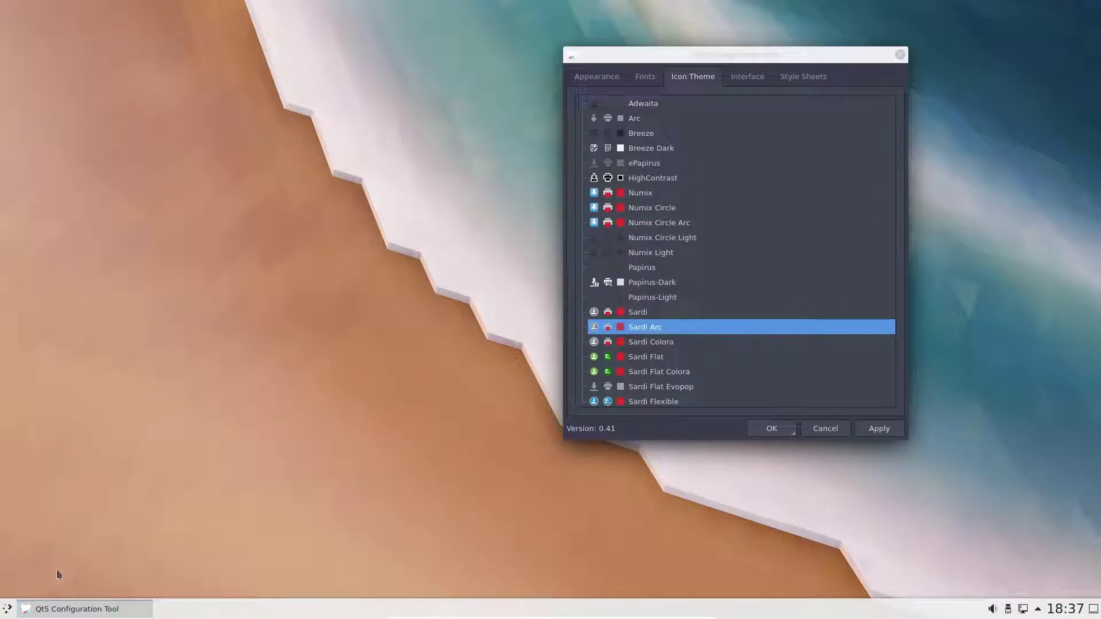
Find Yakuake in the launcher, start it, accept F12 as its open/retract shortcut and focus its shell
left_click(7, 609)
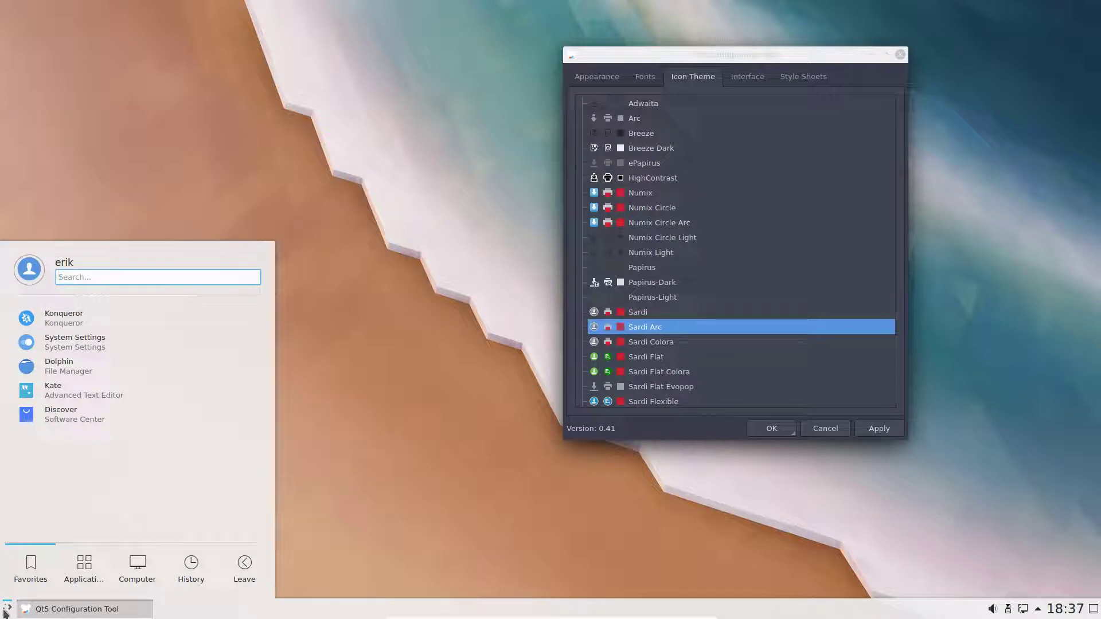
type("ya")
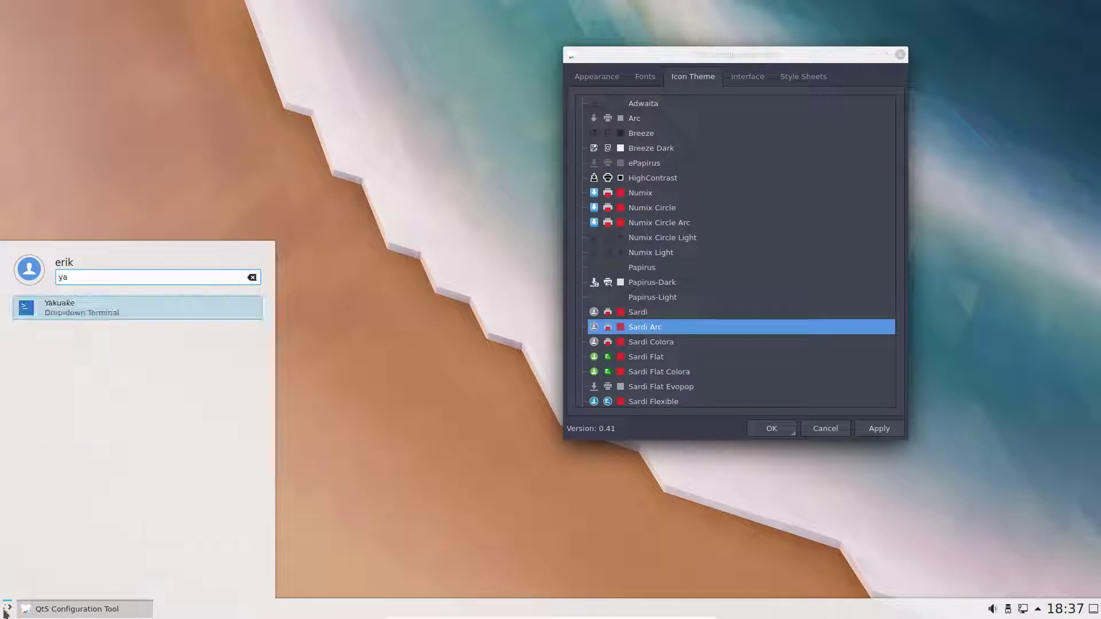
key("Return")
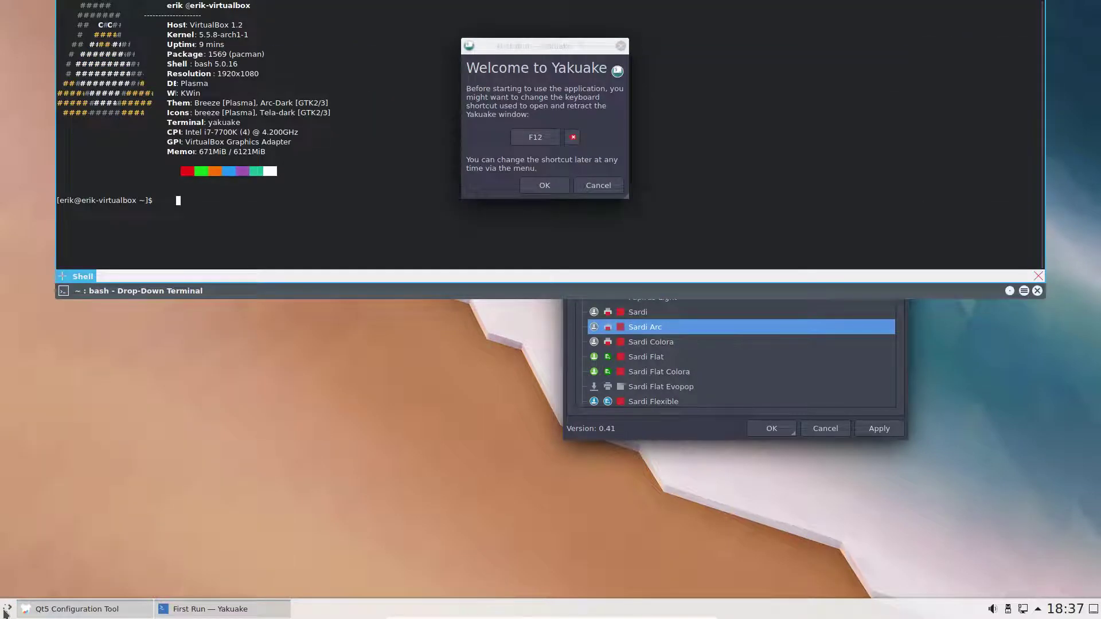
left_click(548, 188)
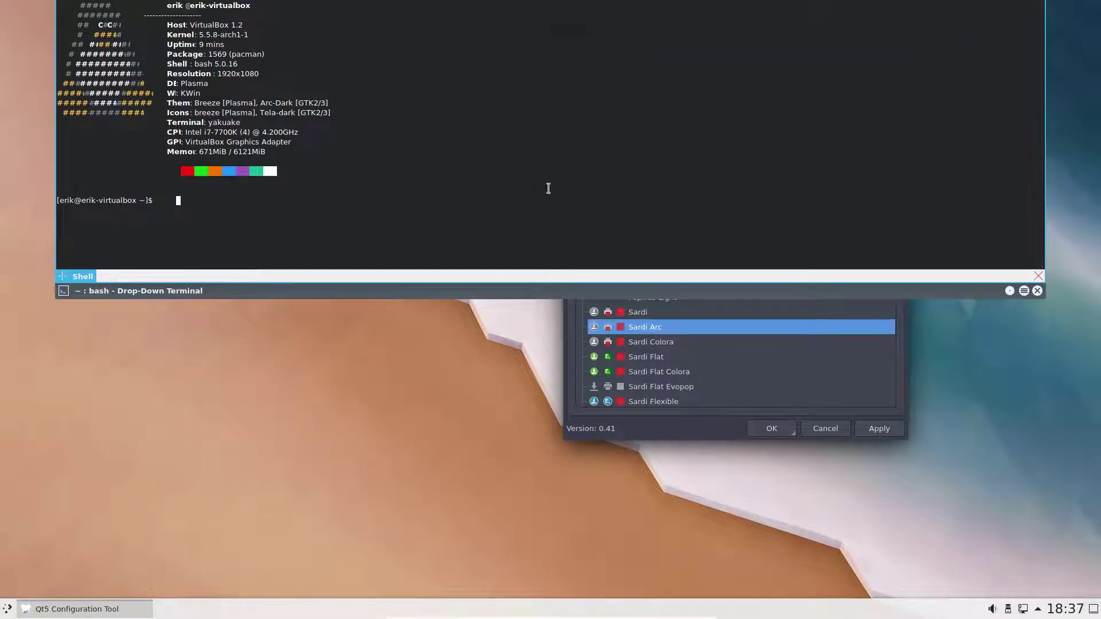
left_click(702, 429)
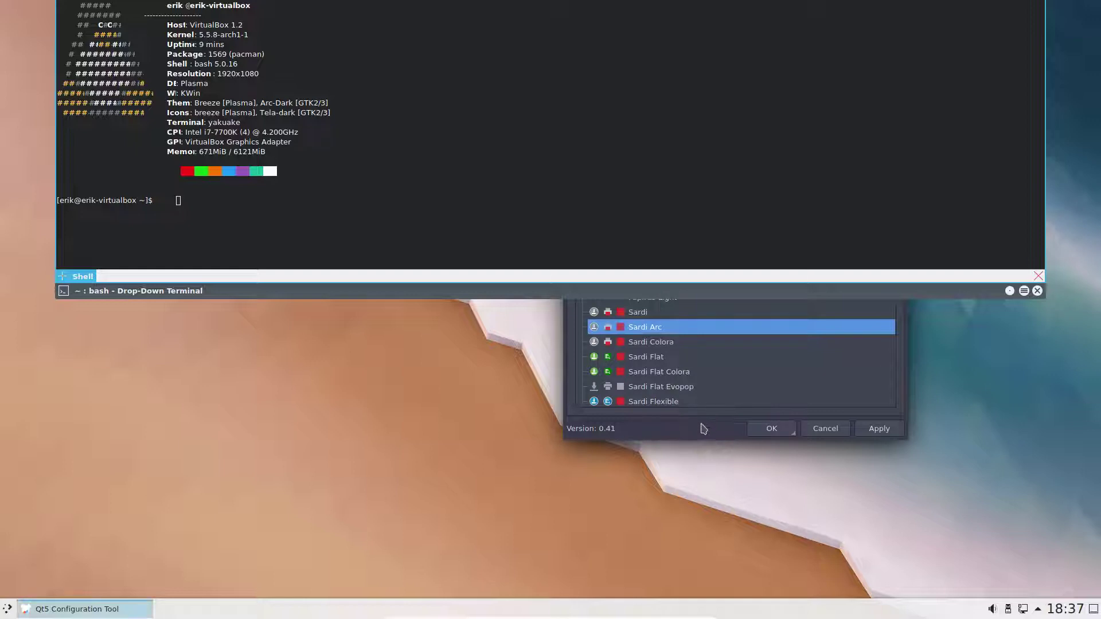
left_click(493, 212)
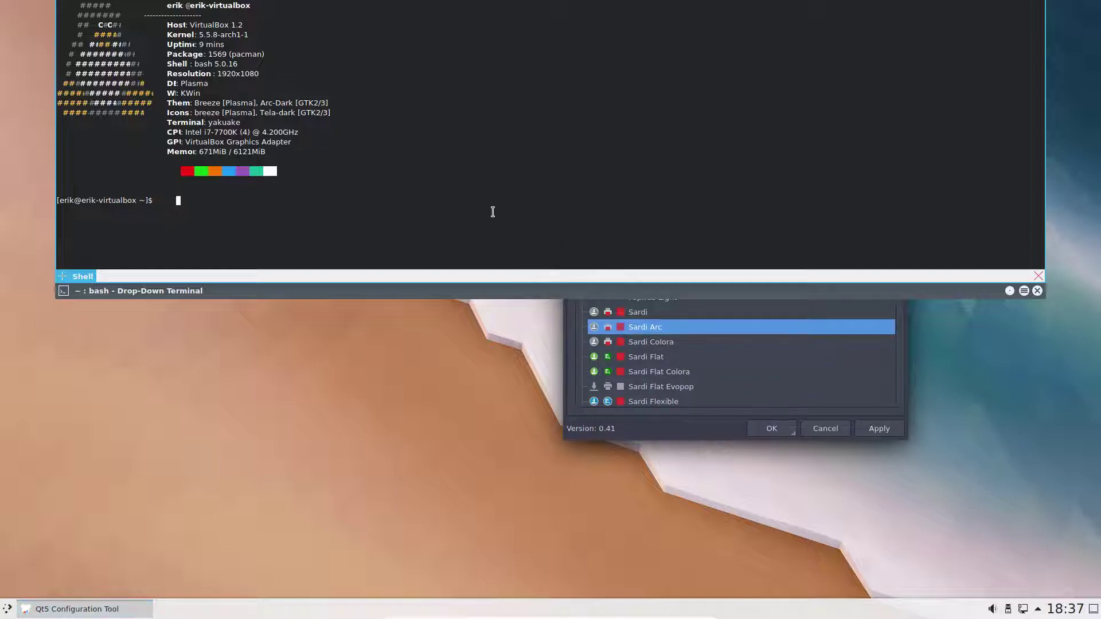
Search packages with "yay surfn", install package 1, surfn-arc-breeze-icons-git, authorising with the sudo password, and close the terminal
type("yay surfn")
key("Return")
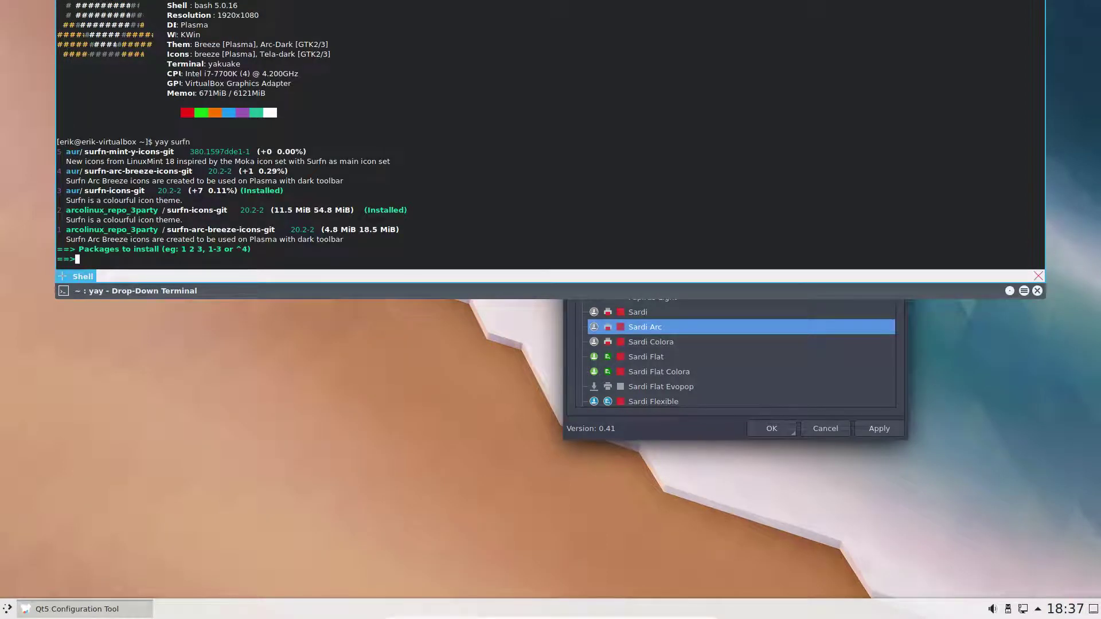
type("1")
key("Return")
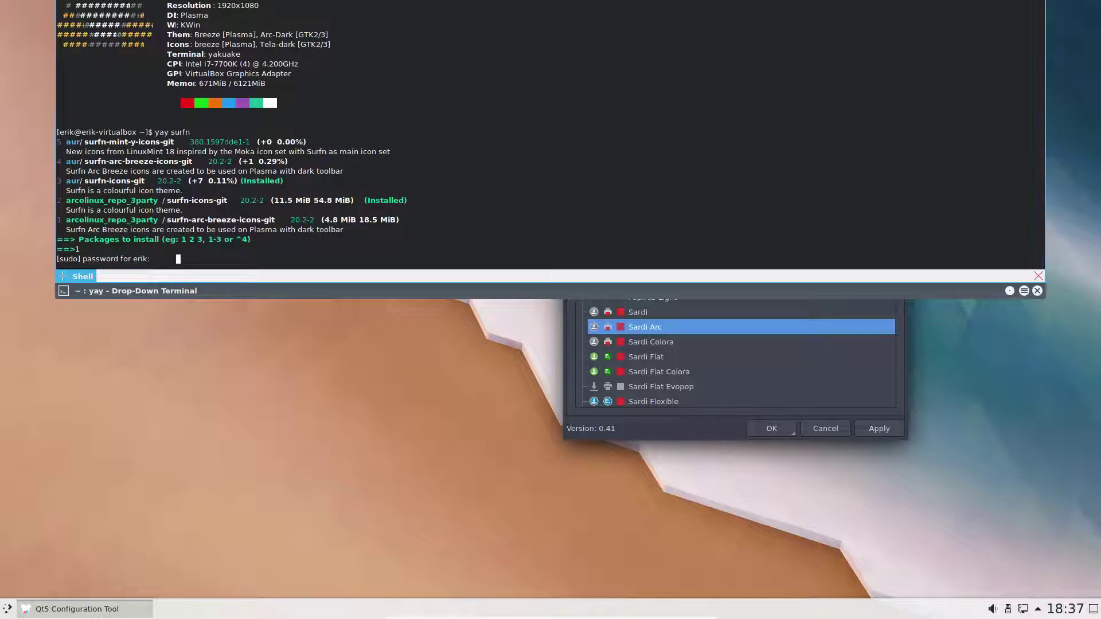
key("Return")
key("Return")
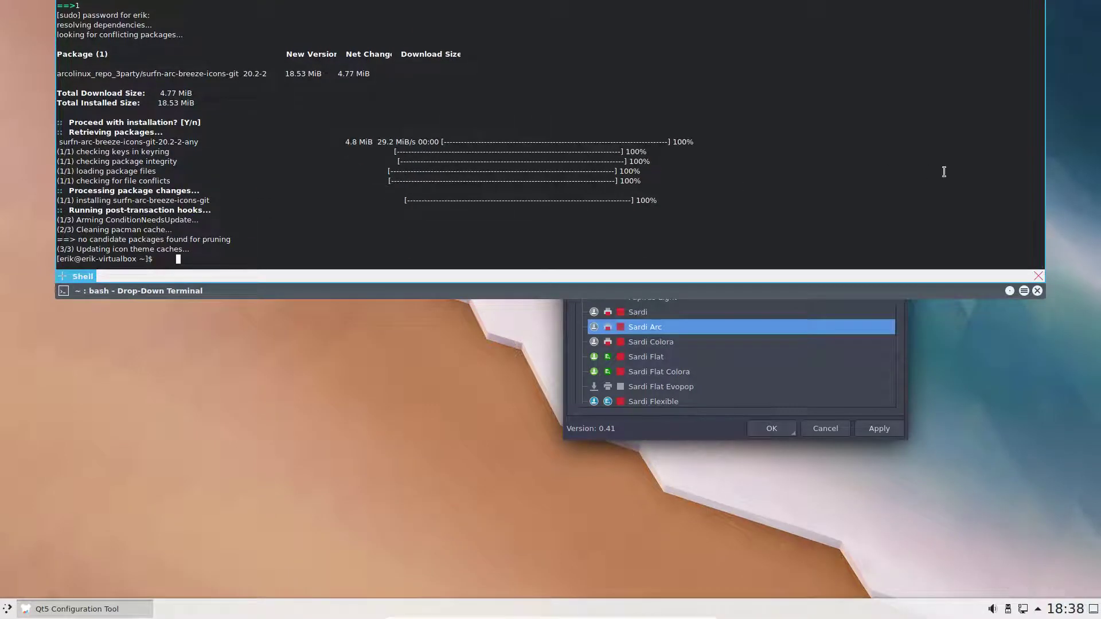
left_click(1037, 291)
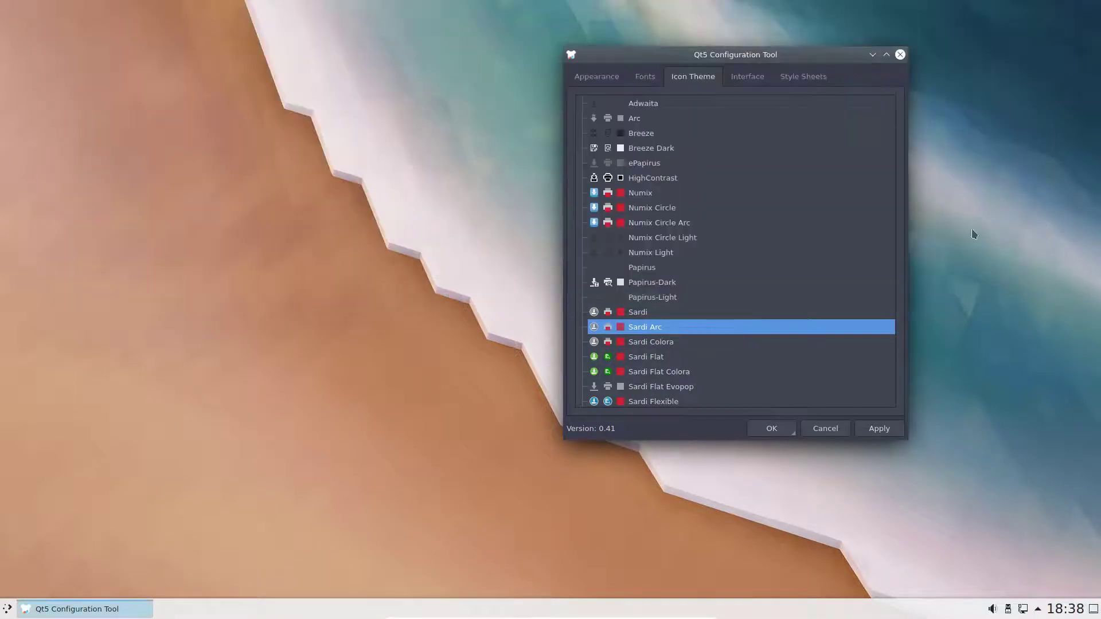
Close the Qt5 Configuration Tool, relaunch Yakuake through a launcher search for "yak" and show its drop-down terminal
left_click(899, 55)
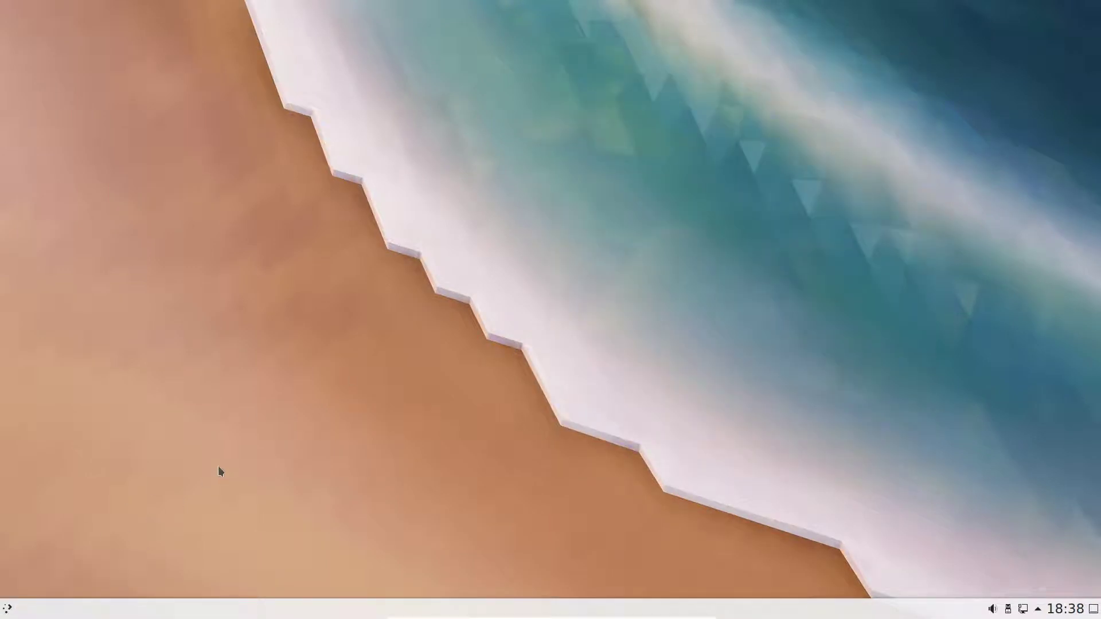
left_click(9, 610)
type("qy")
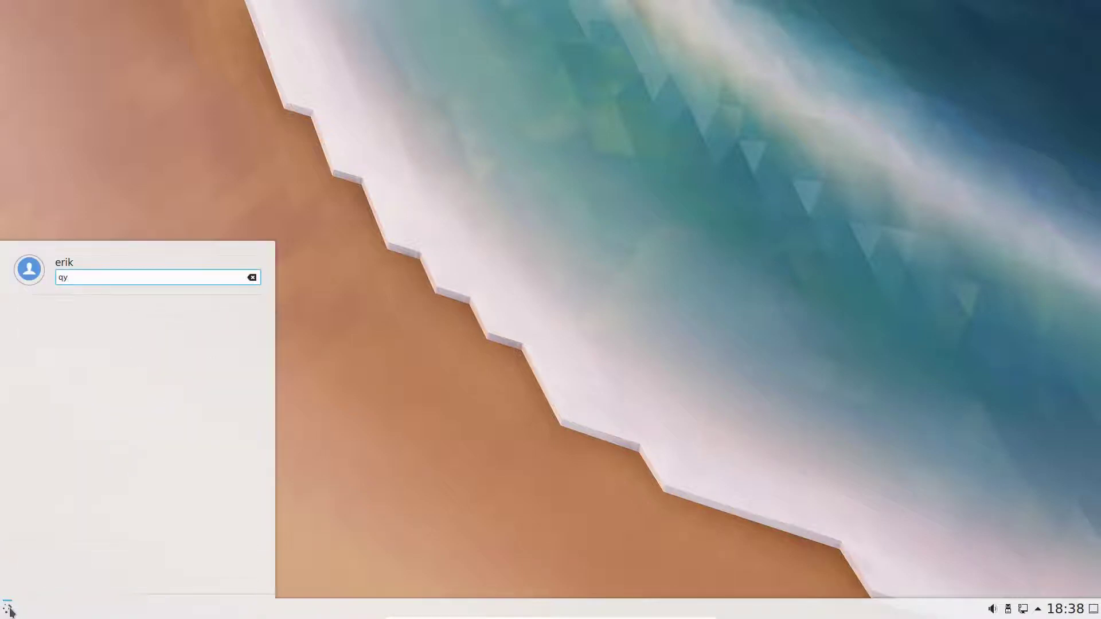
key("BackSpace")
key("BackSpace")
type("yak")
key("Return")
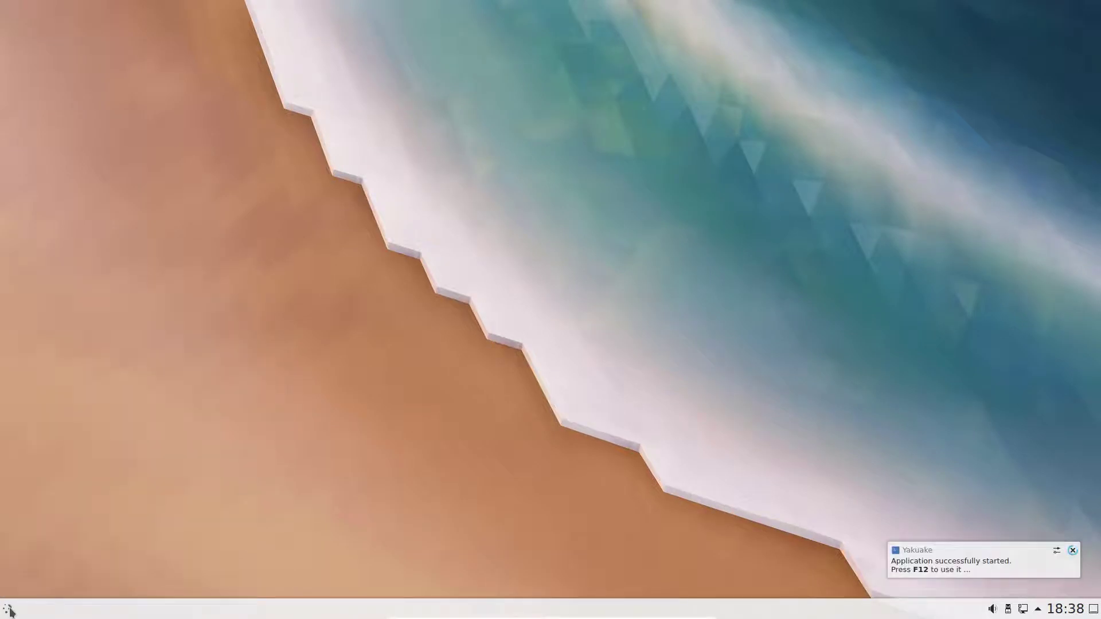
key("F12")
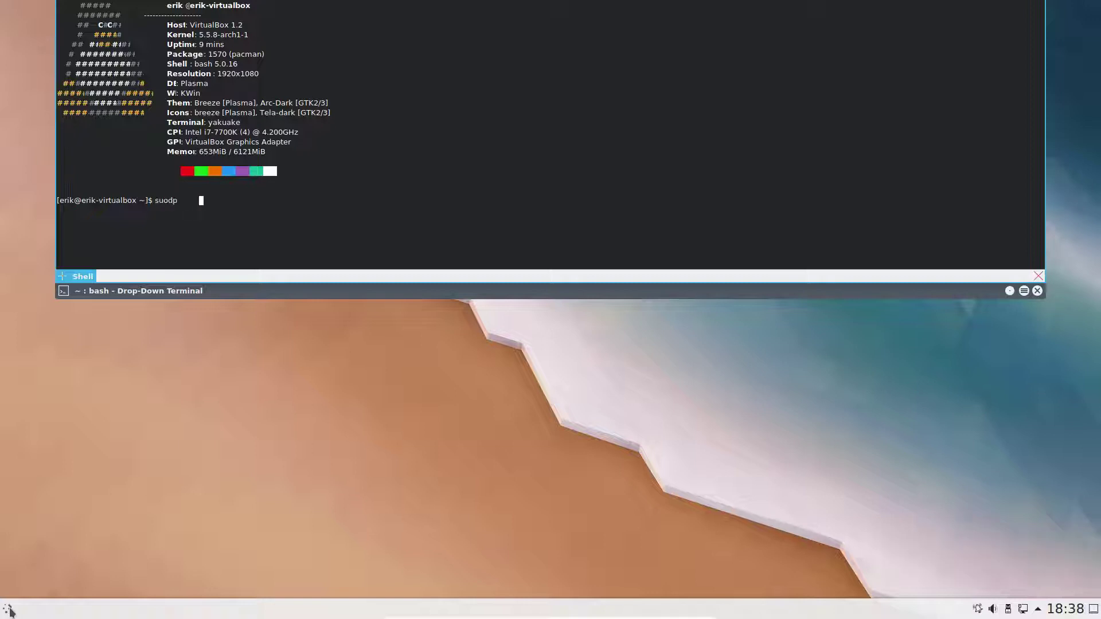
Remove the qt5ct package with "sudo pacman -R qt5ct", entering the sudo password and confirming, and dismiss the drop-down terminal
type("sudo pacman -R qt5c")
key("Tab")
key("Tab")
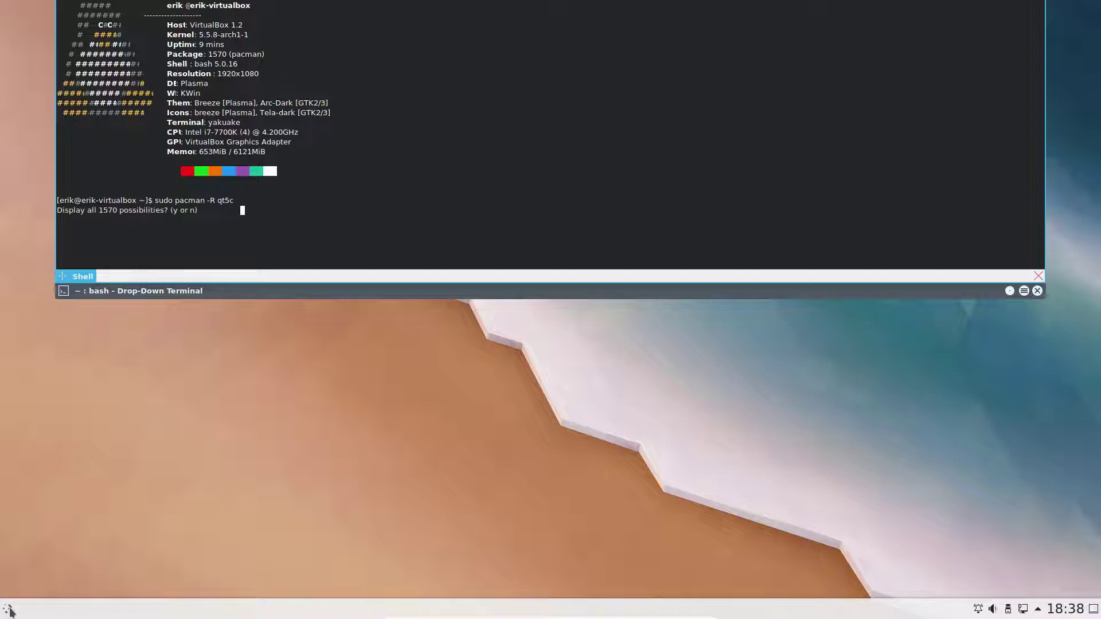
key("n")
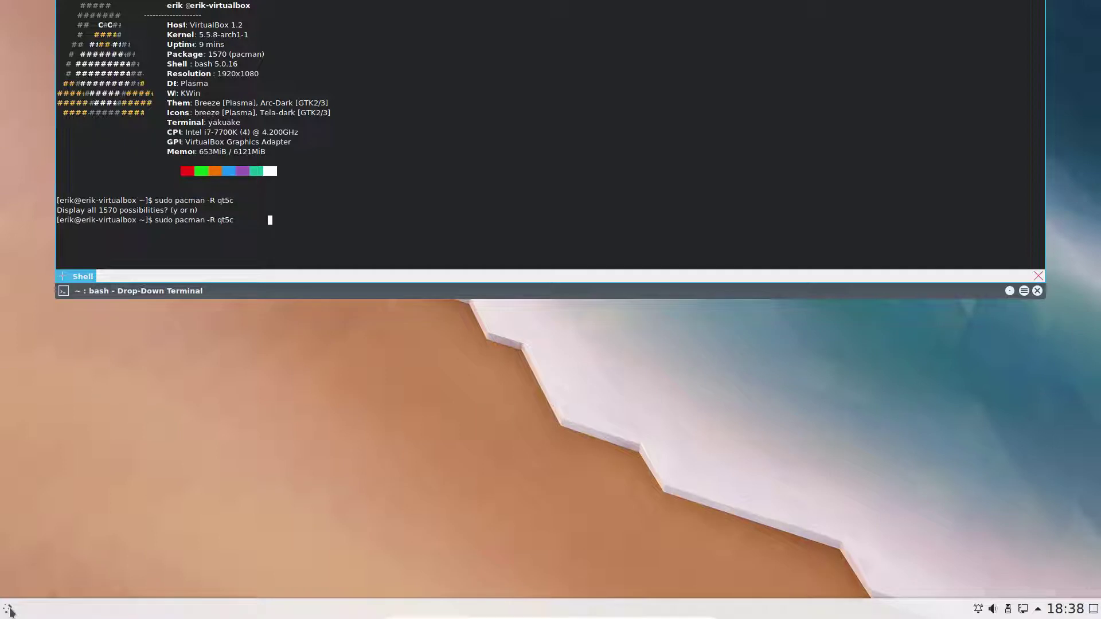
key("BackSpace")
key("BackSpace")
type("ct")
key("Return")
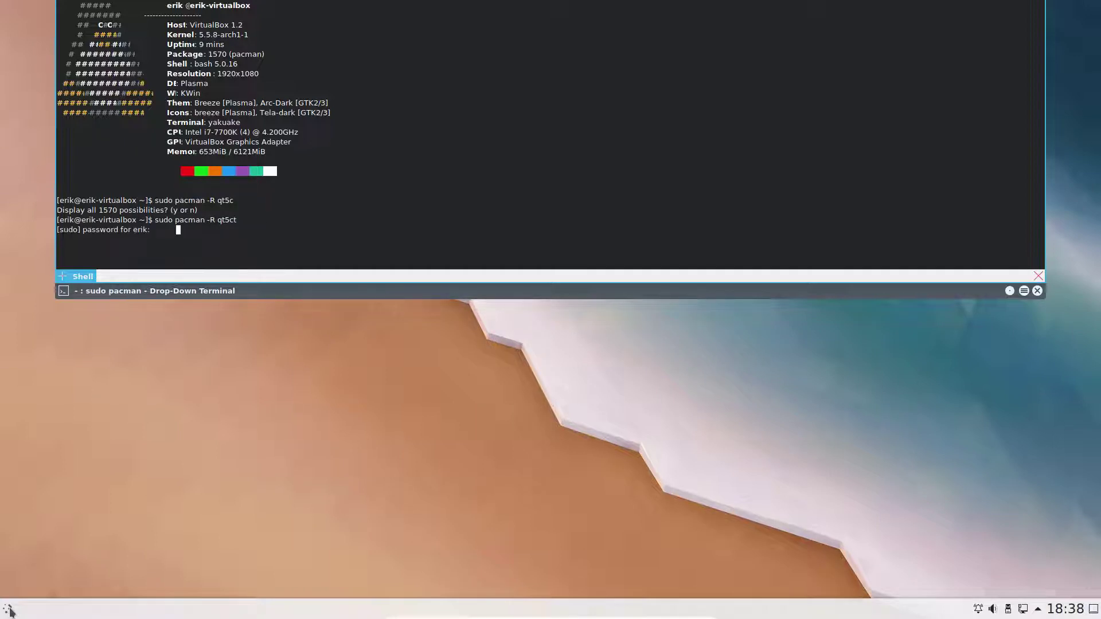
key("Return")
key("Return")
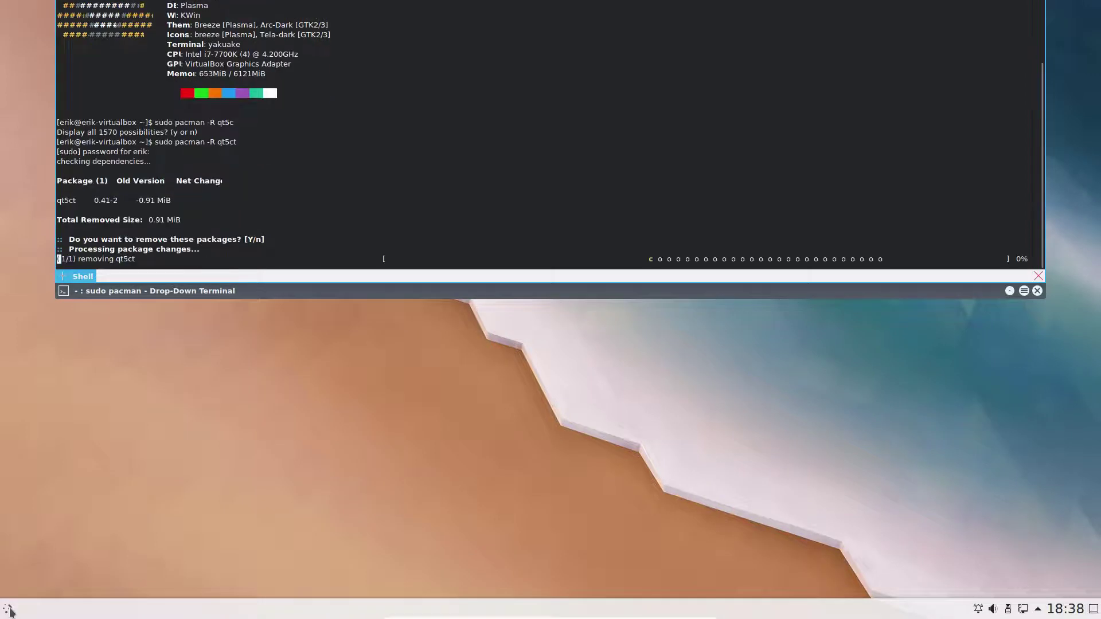
left_click(370, 459)
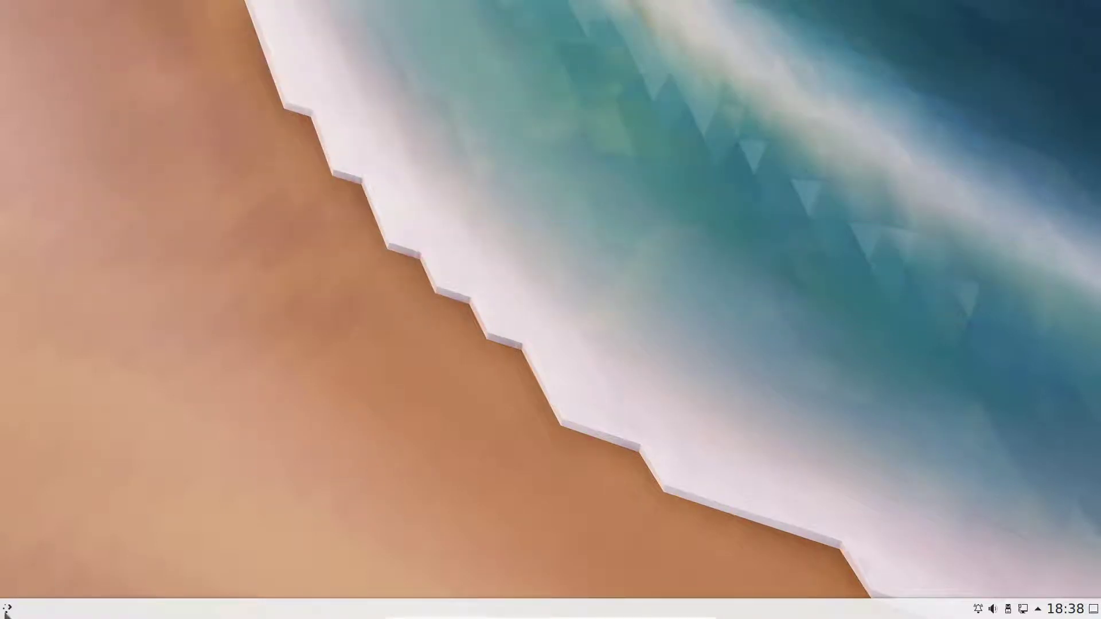
Open System Settings from the launcher, move its window away from the screen corner and show the Icons page
left_click(7, 609)
left_click(70, 347)
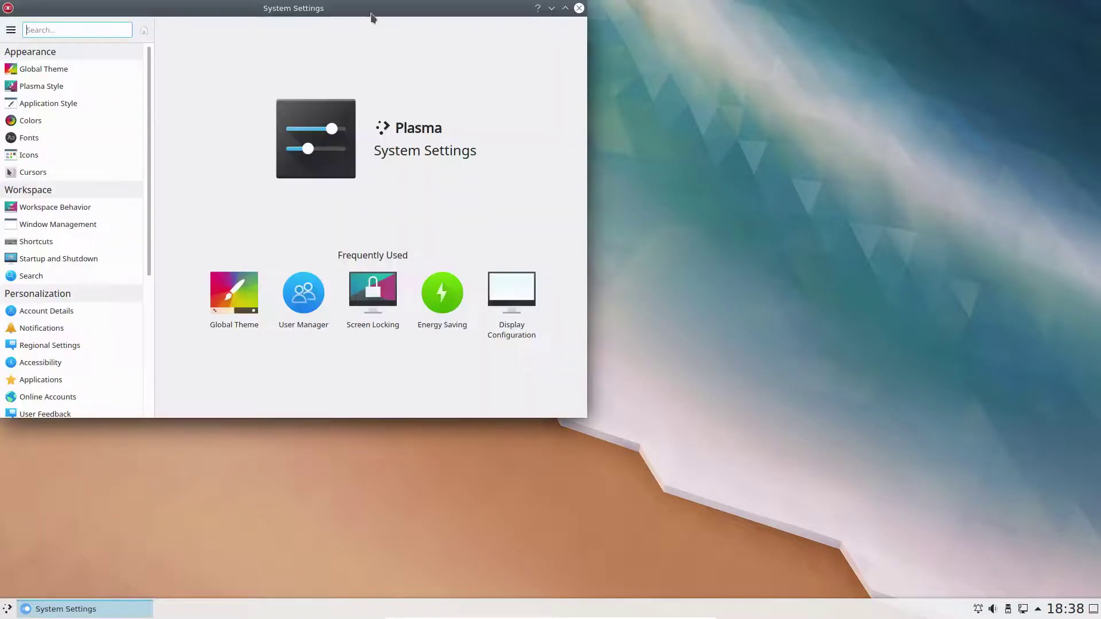
left_click_drag(372, 17, 623, 30)
left_click(315, 170)
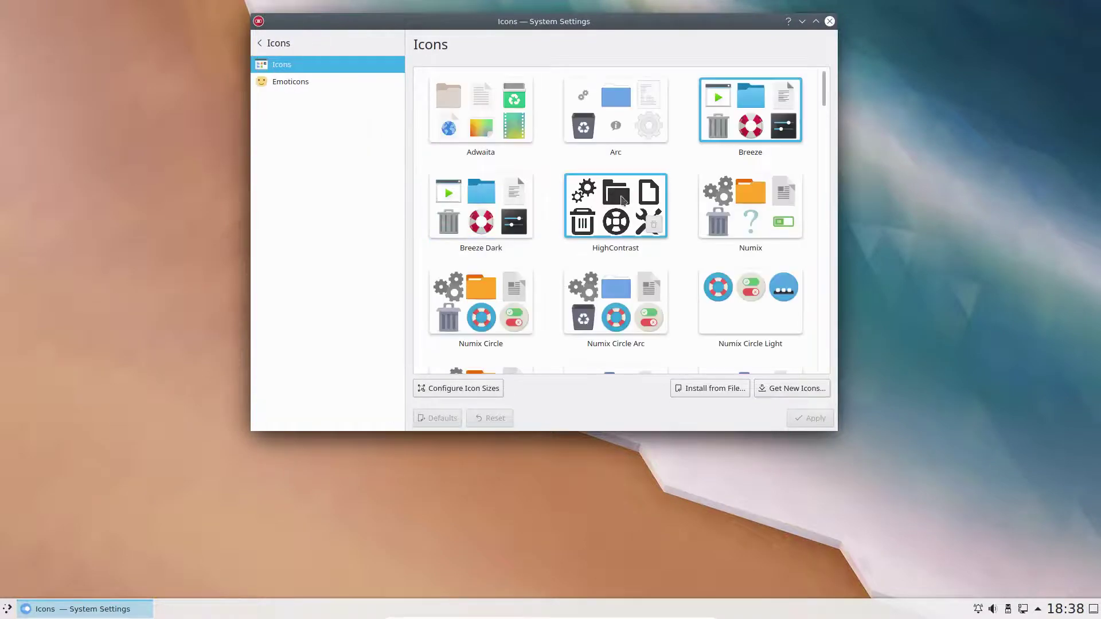
Find the Surfn Arc Breeze icon theme among the installed themes and apply it to the Plasma desktop
scroll(646, 344, "down", 3)
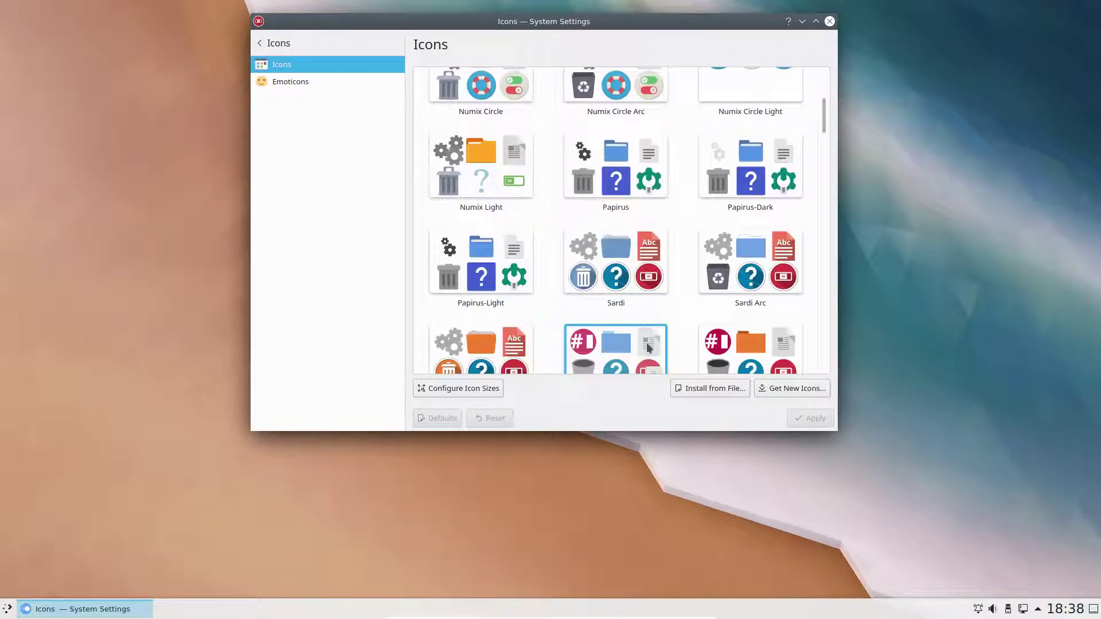
scroll(649, 348, "down", 1)
scroll(648, 347, "down", 2)
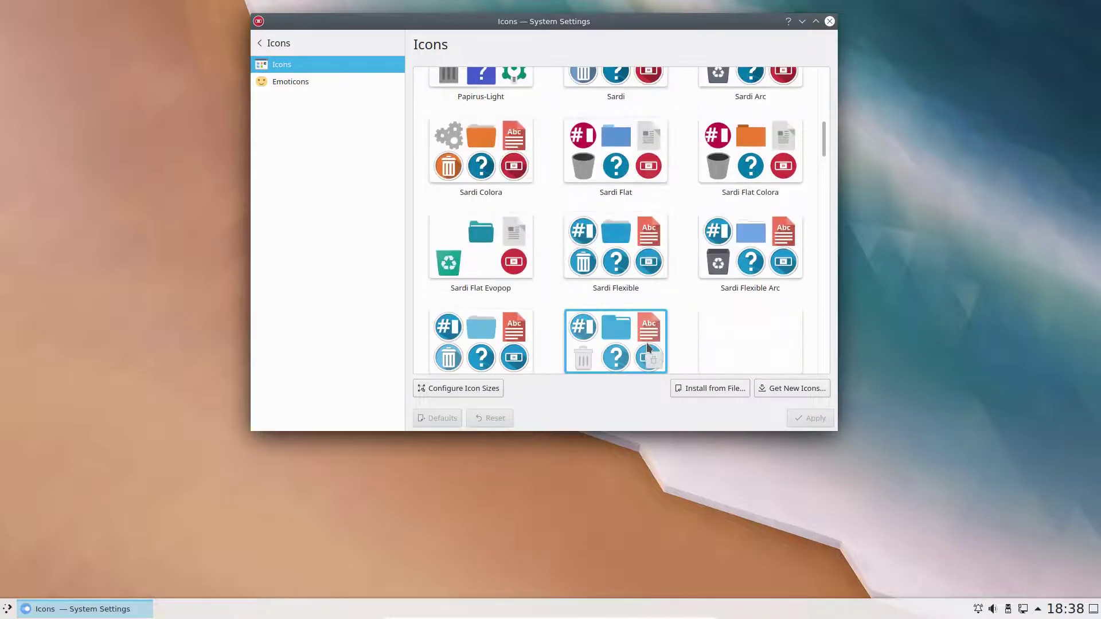
scroll(647, 347, "down", 5)
scroll(646, 343, "down", 5)
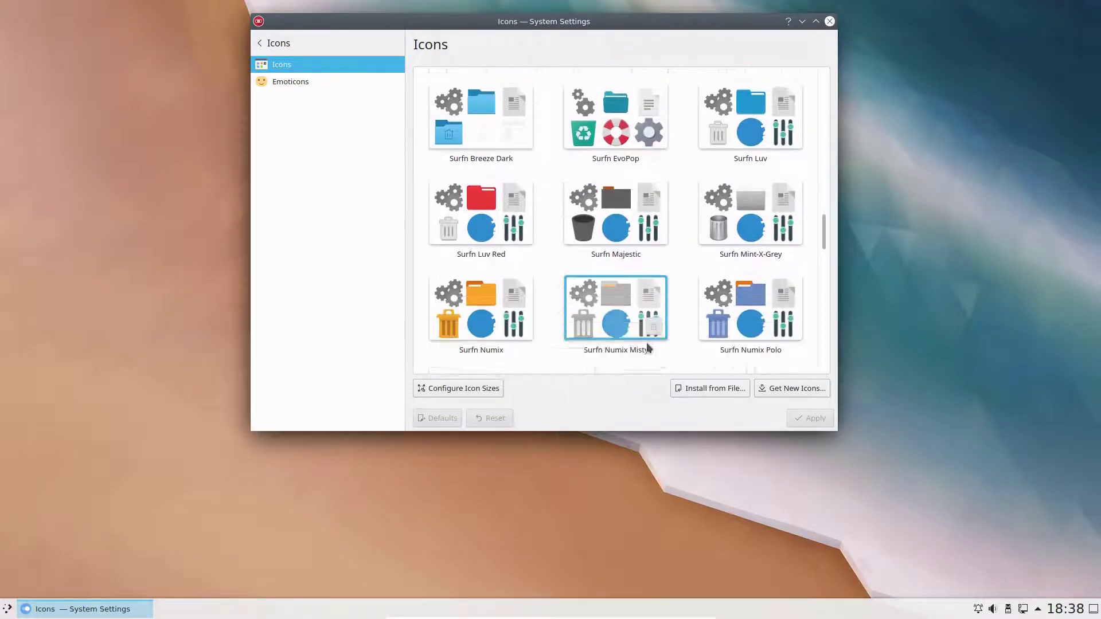
scroll(645, 342, "up", 3)
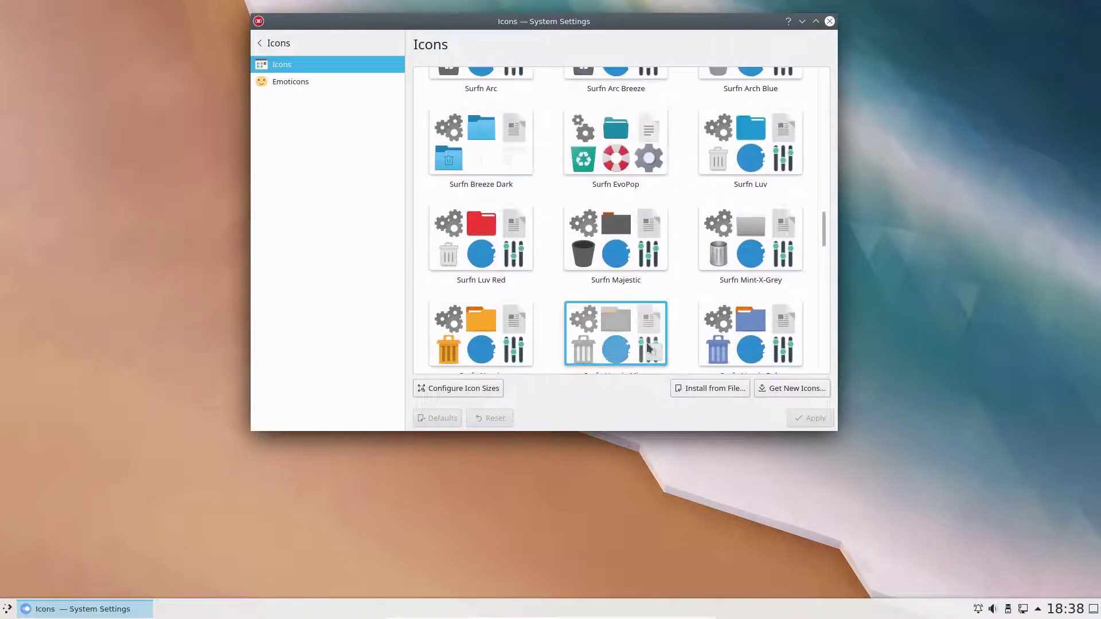
scroll(648, 348, "up", 2)
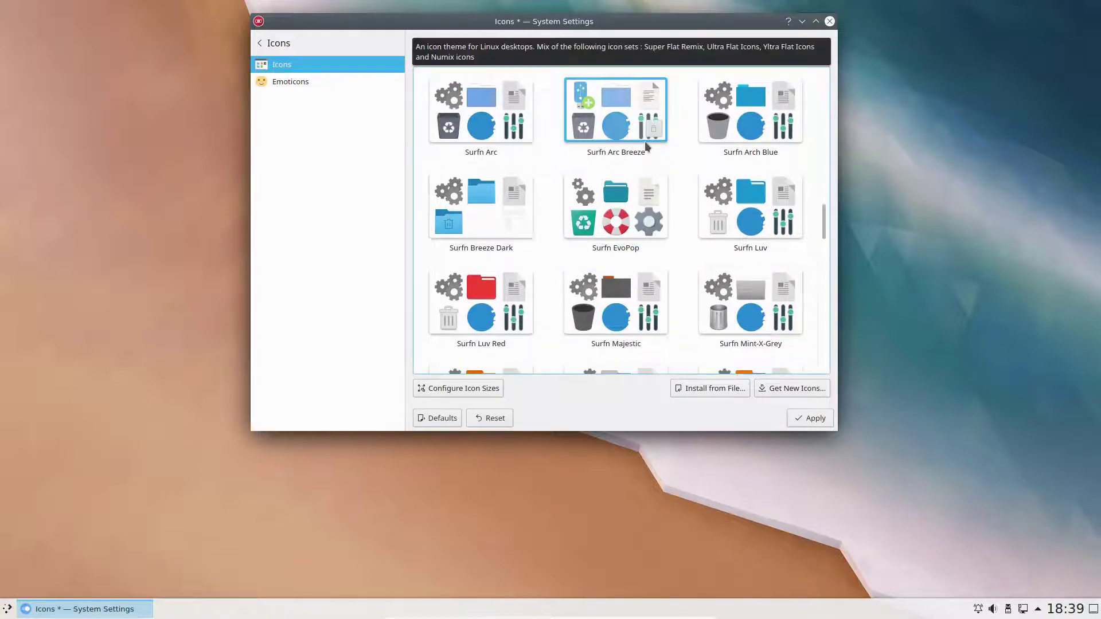
left_click(645, 141)
left_click(805, 417)
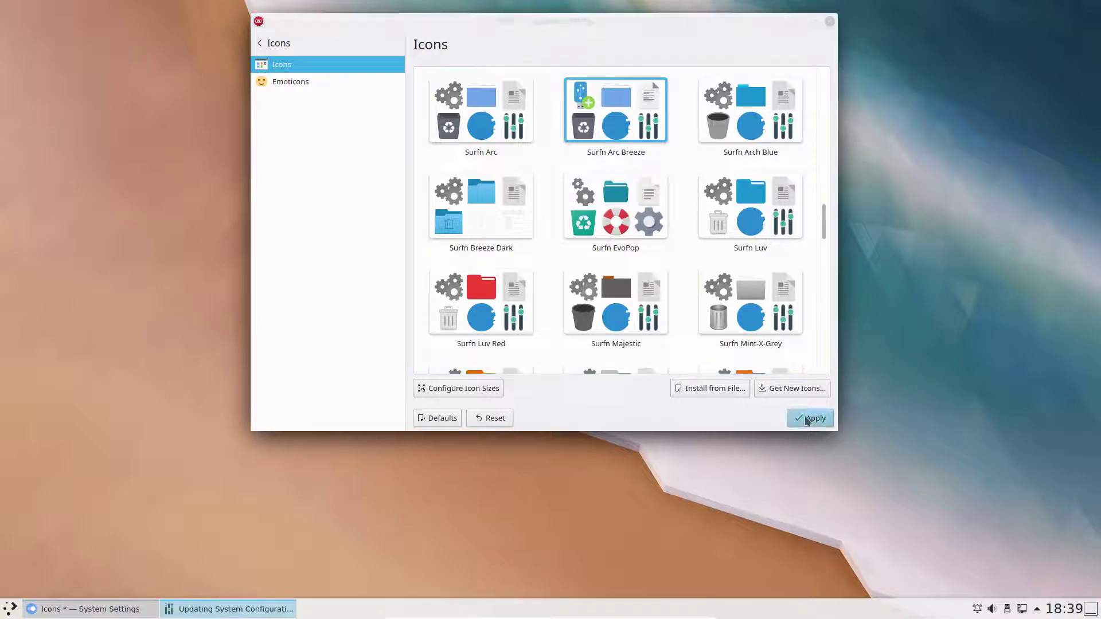
Check the icons in the launcher's Favorites, Computer and Applications sections, and close the launcher
left_click(8, 608)
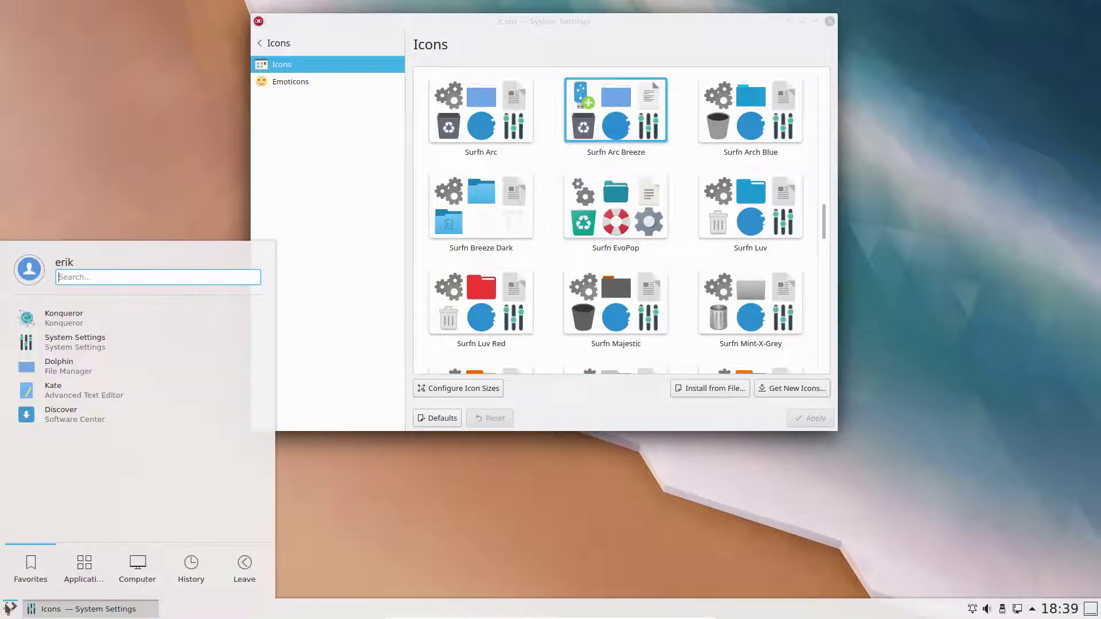
mouse_move(133, 570)
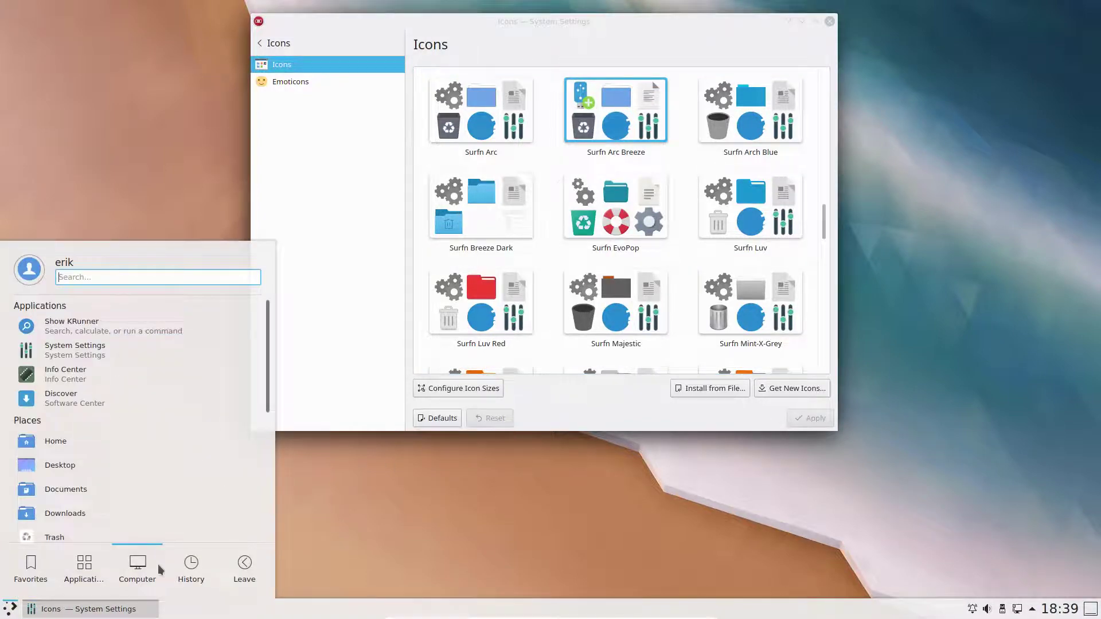
mouse_move(172, 571)
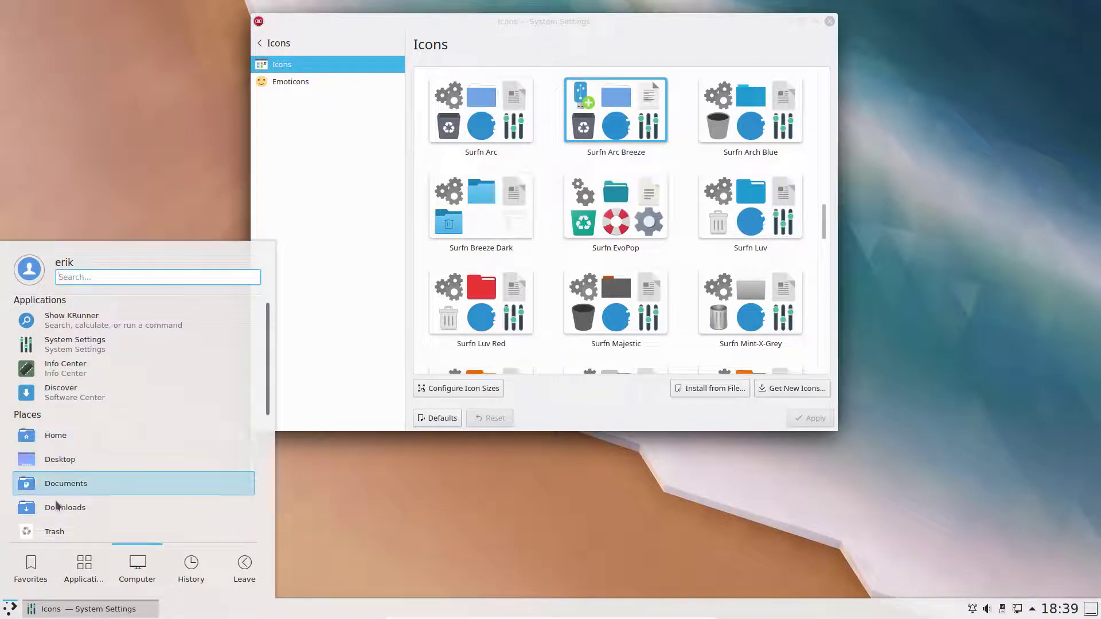
mouse_move(28, 567)
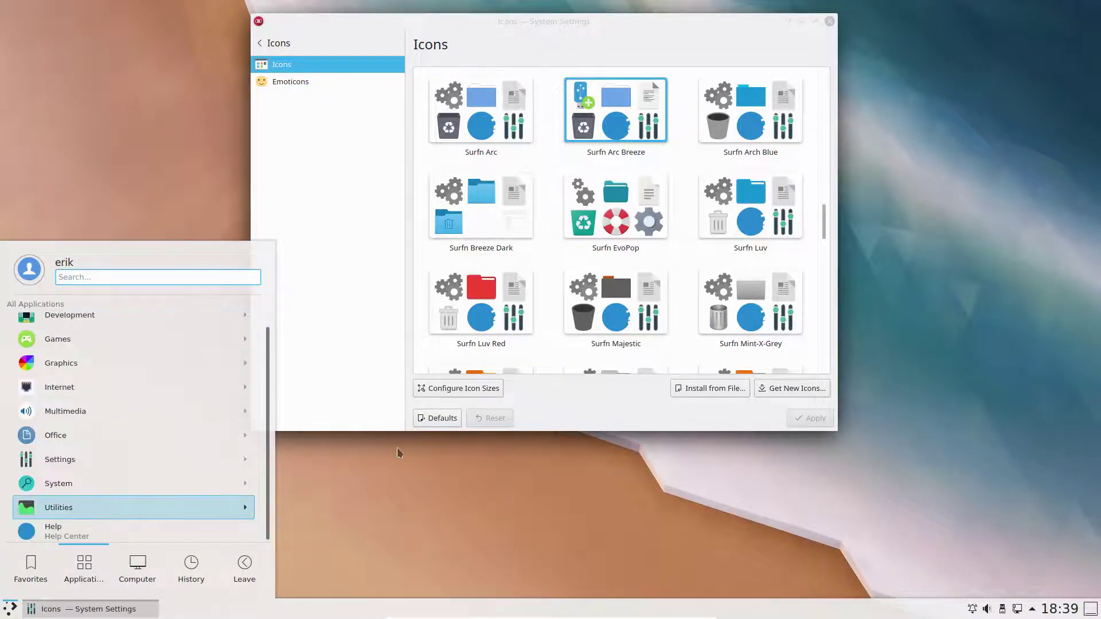
left_click(573, 406)
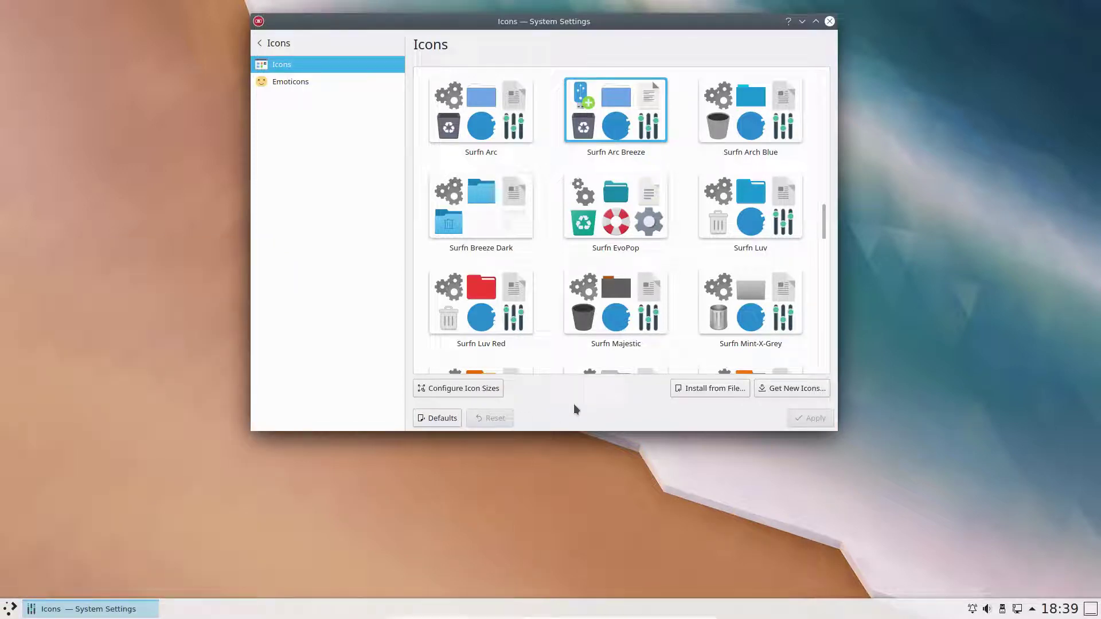
Install the KDE Arc theme package with "sudo pacman -S arcolinux-arc-kde" in the drop-down terminal, confirm the installation and dismiss the terminal
key("F12")
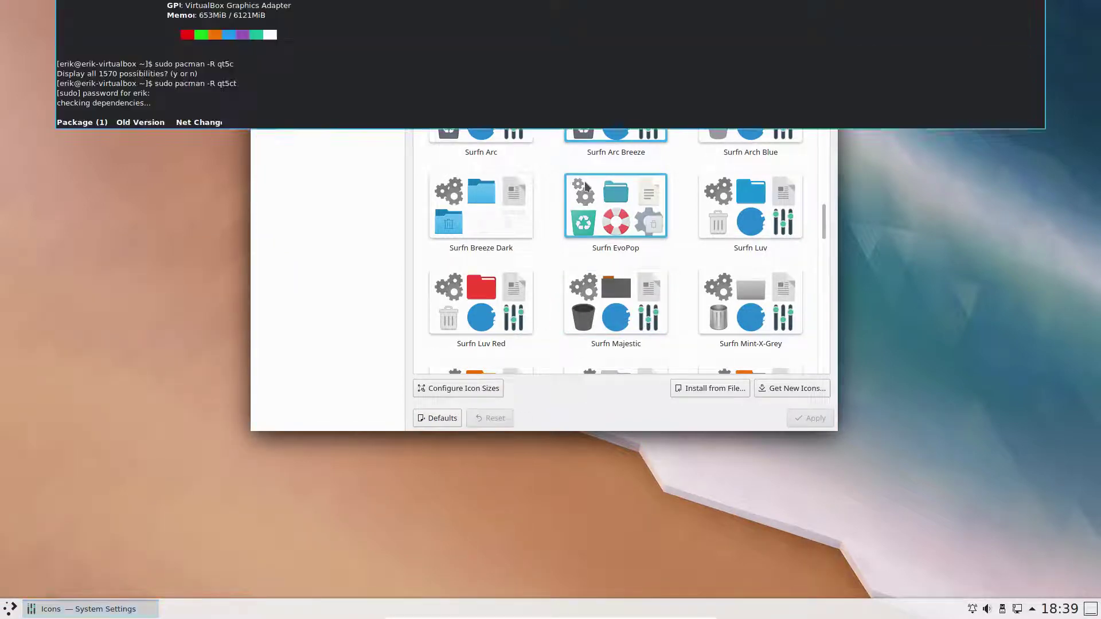
type("sudo pac")
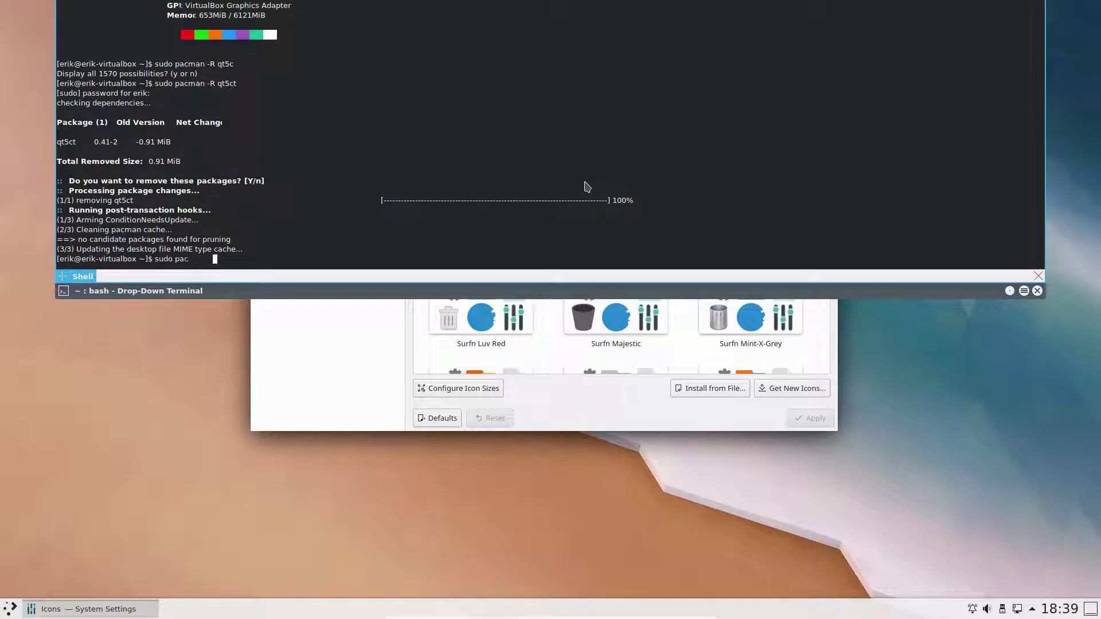
type("man -S arco")
key("Tab")
key("Tab")
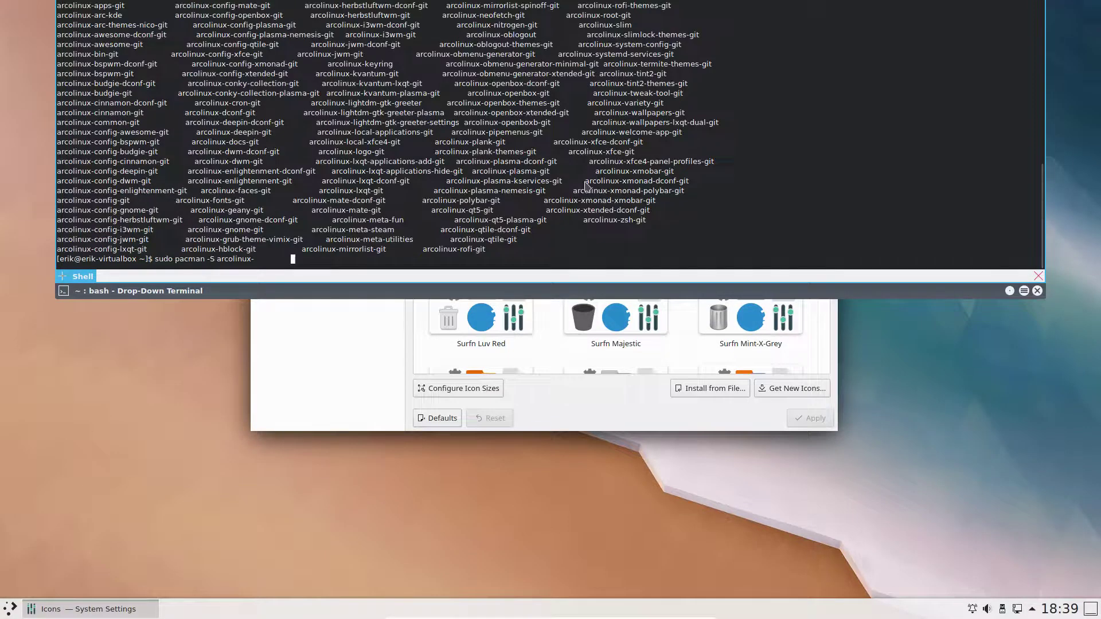
type("arc")
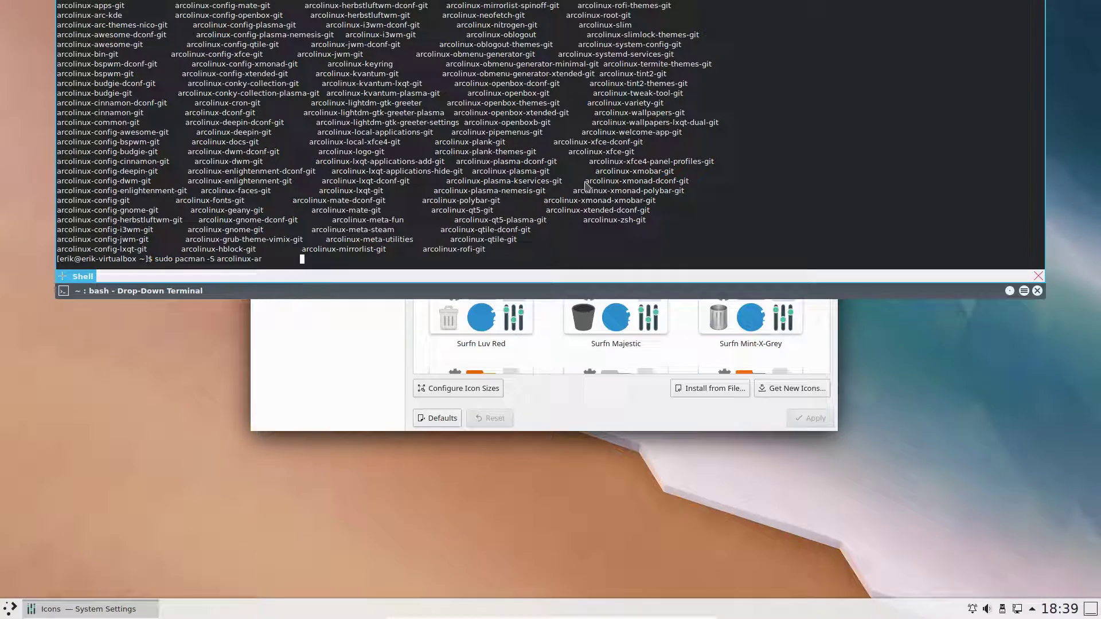
key("Tab")
key("Tab")
type("-")
key("Tab")
key("Tab")
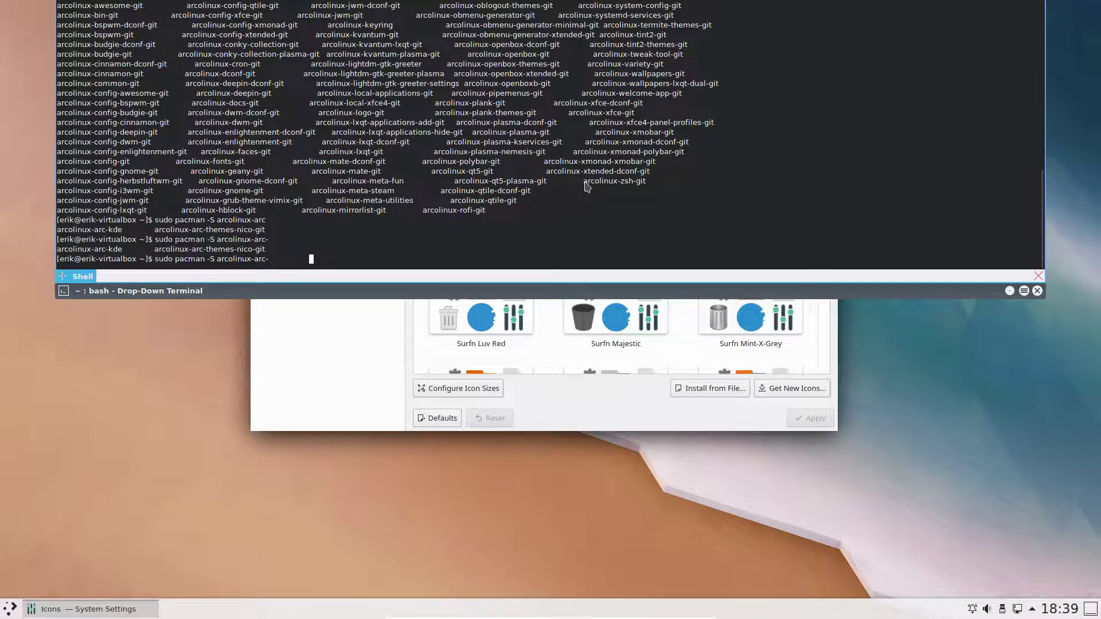
type("kde")
key("Return")
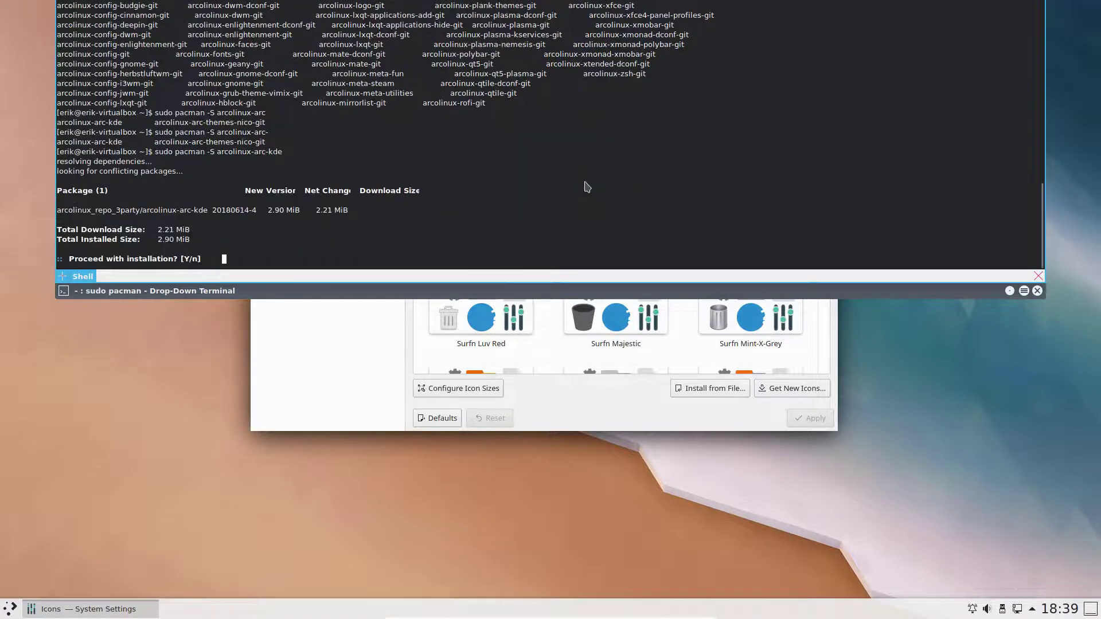
key("Return")
key("F12")
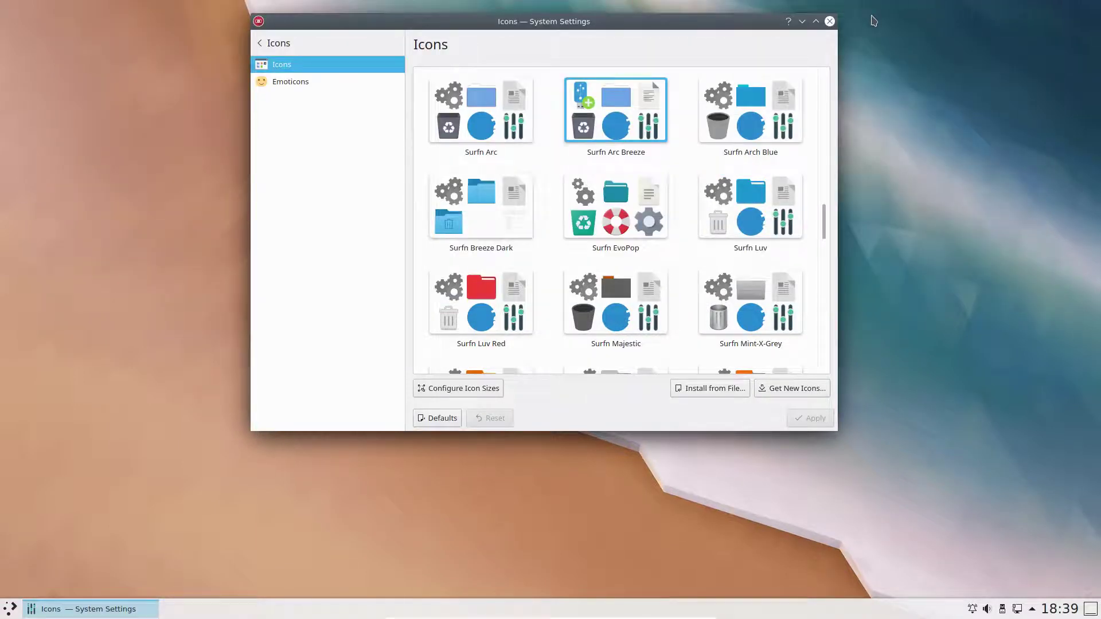
Restart System Settings, apply the Arc Dark Plasma style to the desktop and close the settings
left_click(829, 21)
left_click(7, 610)
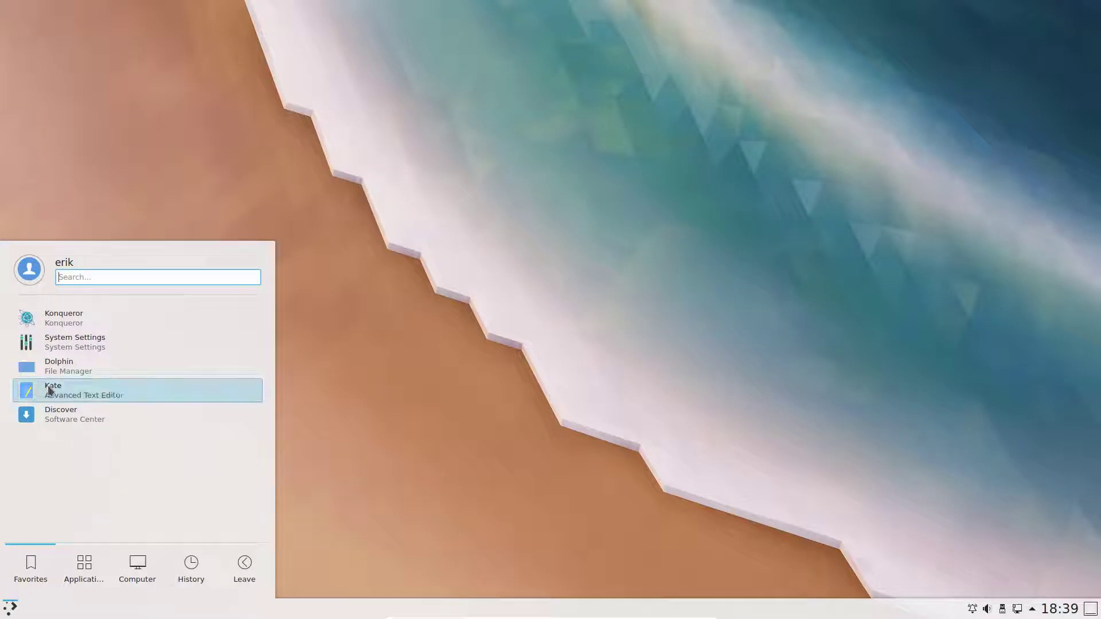
left_click(61, 347)
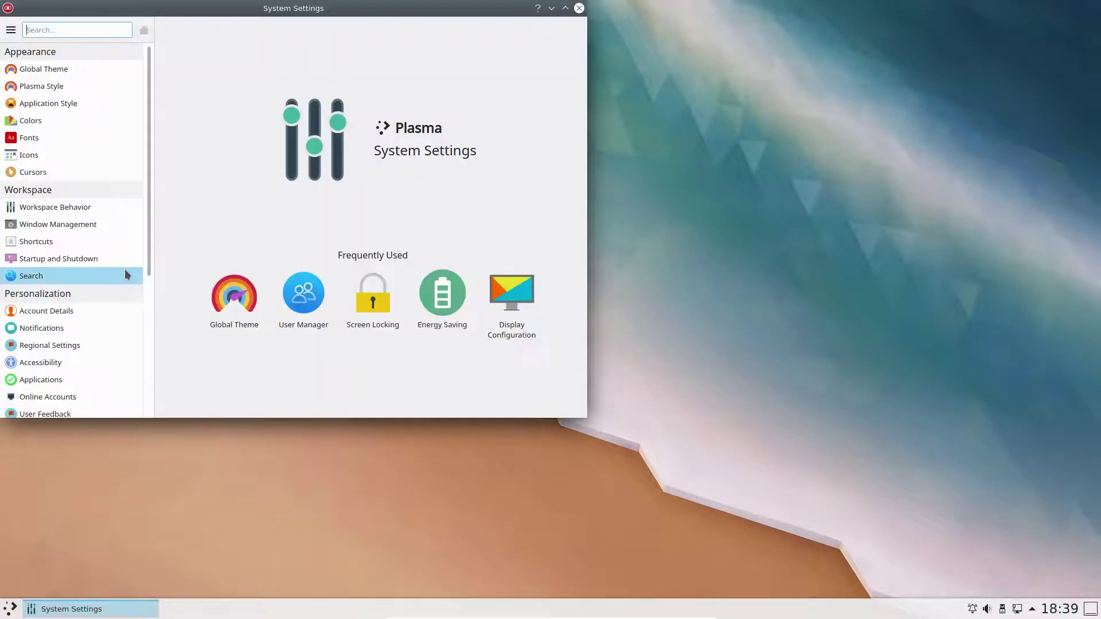
left_click(62, 74)
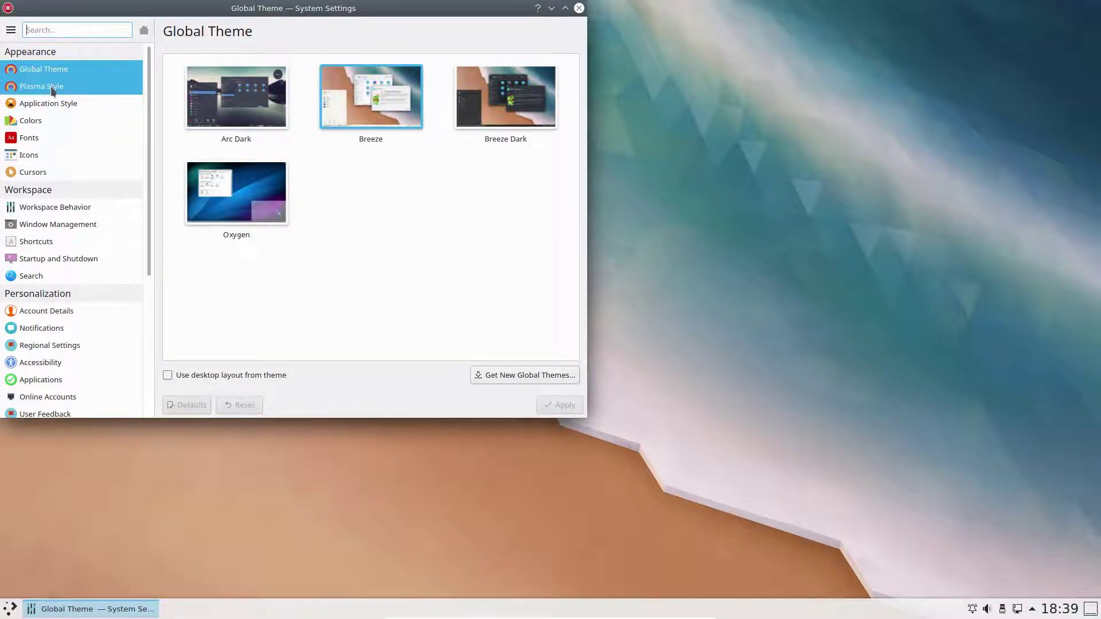
left_click(51, 86)
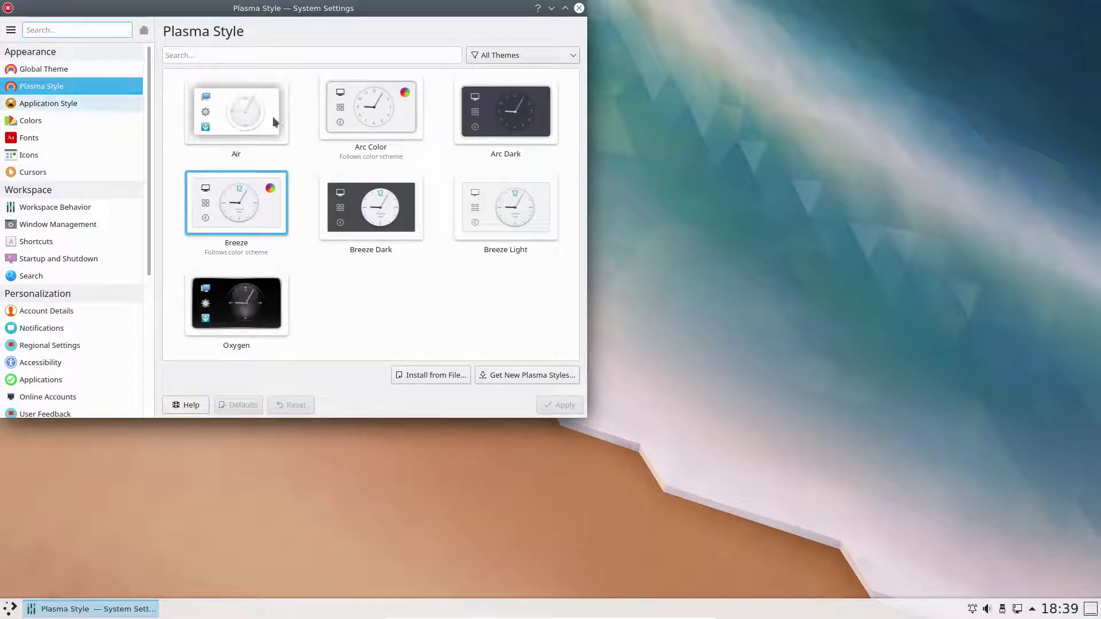
left_click(528, 117)
left_click(555, 408)
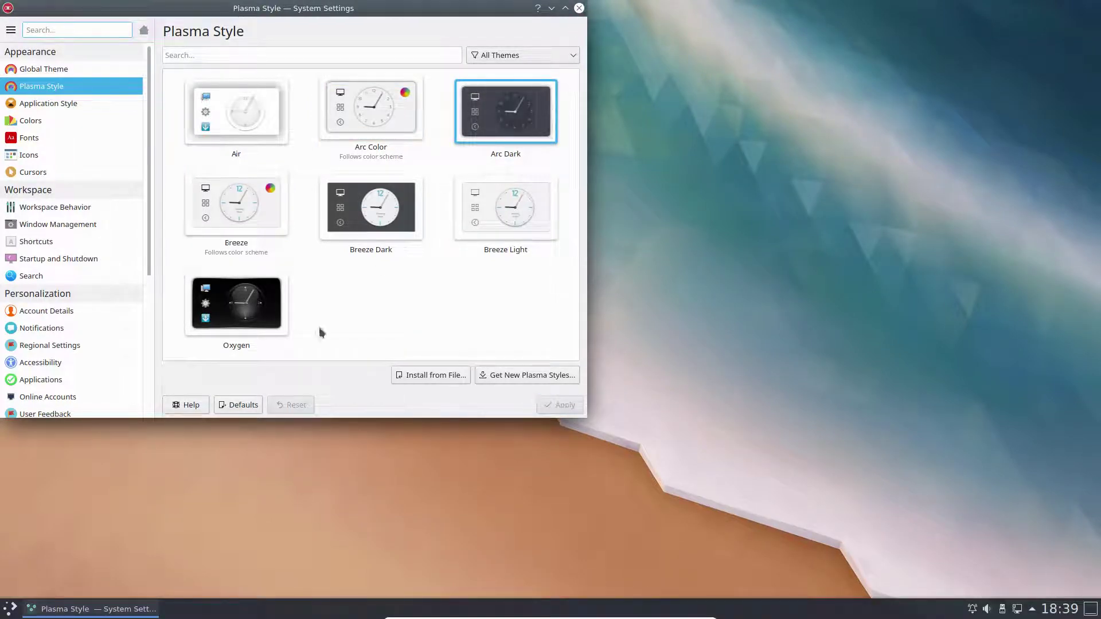
key("ctrl+q")
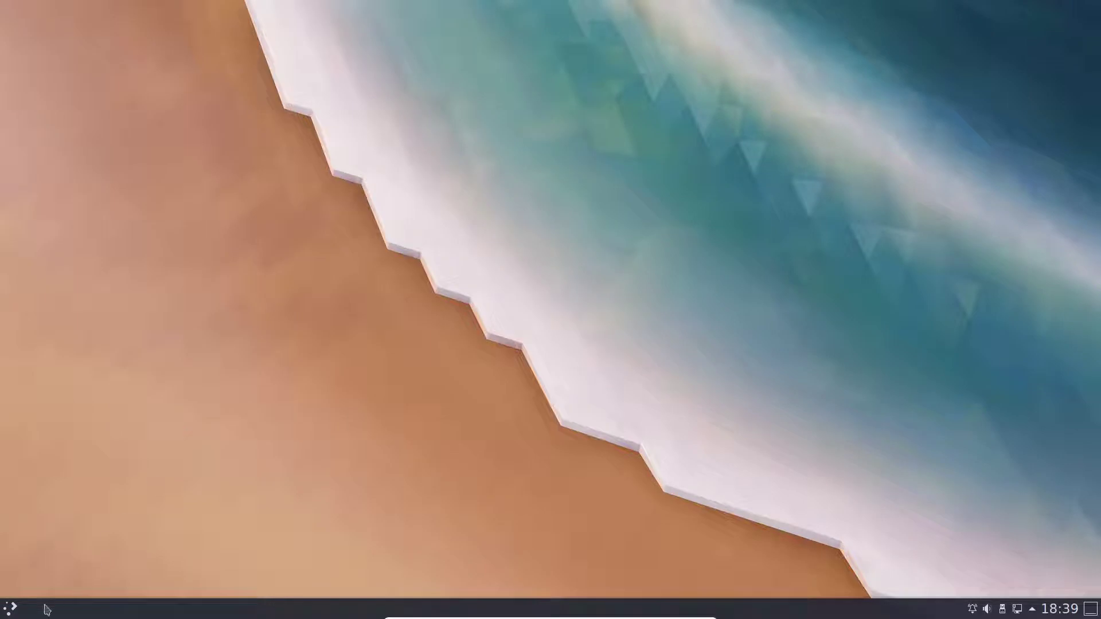
Restart the computer from the launcher's Leave section and confirm the restart
left_click(13, 610)
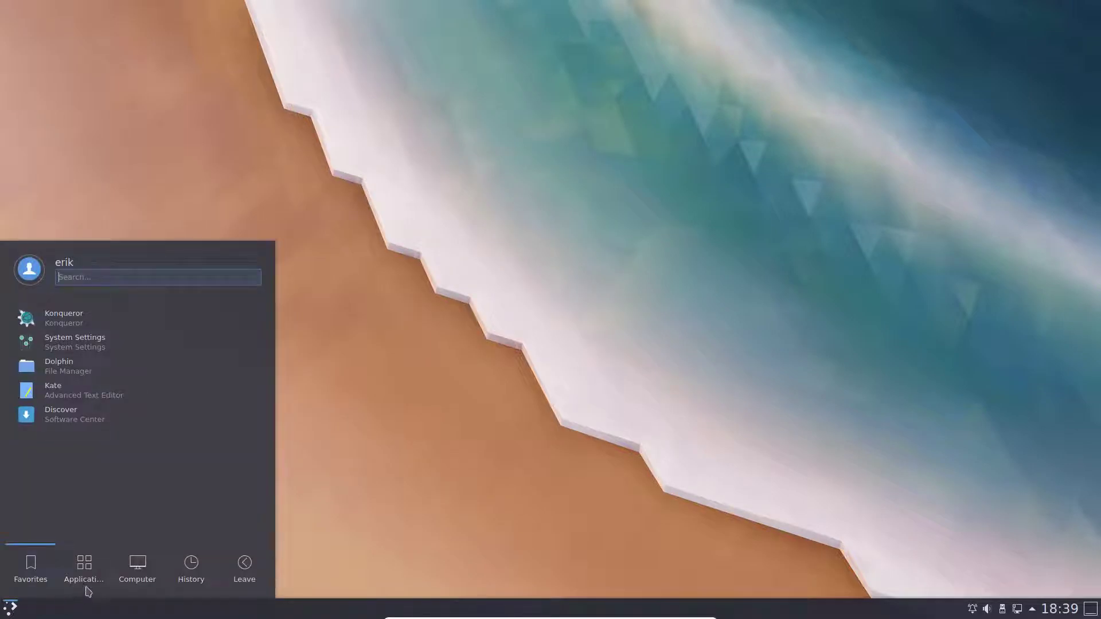
mouse_move(176, 580)
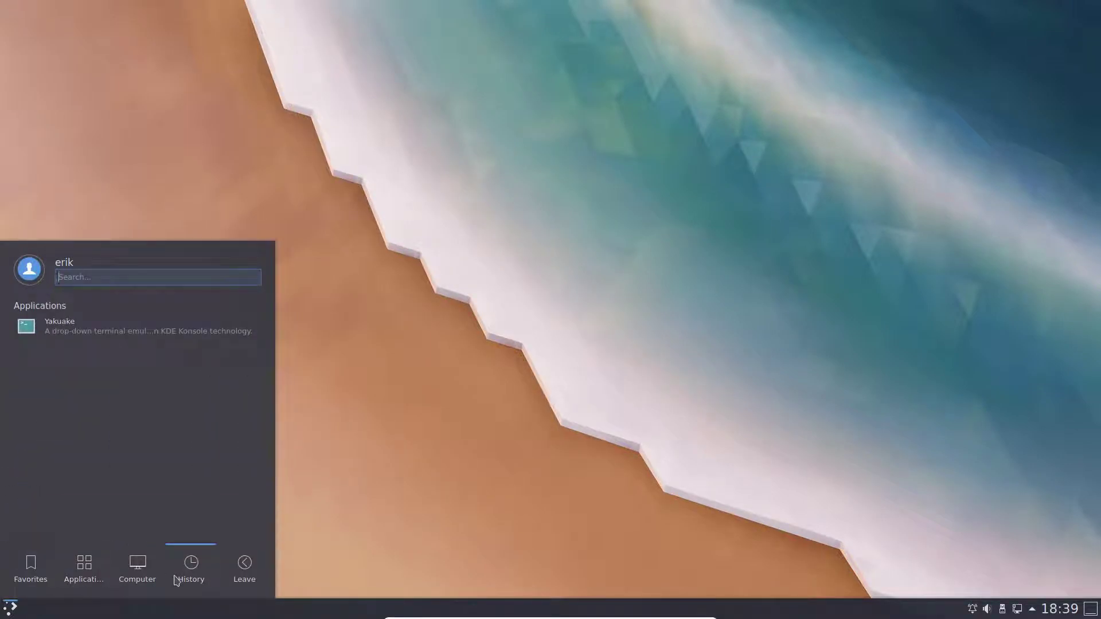
mouse_move(244, 570)
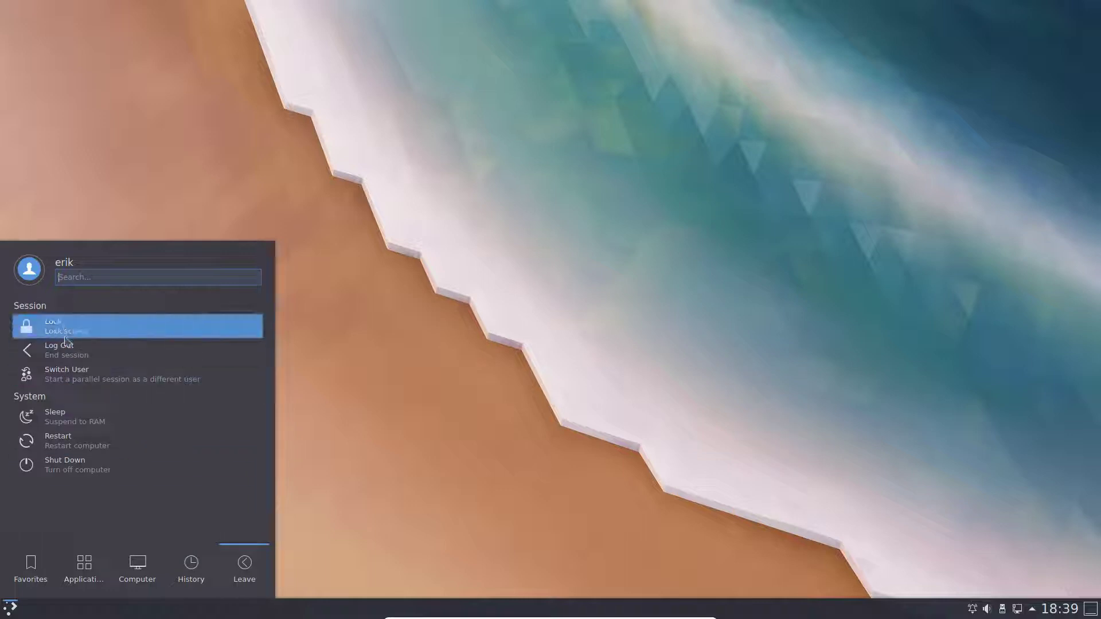
left_click(74, 445)
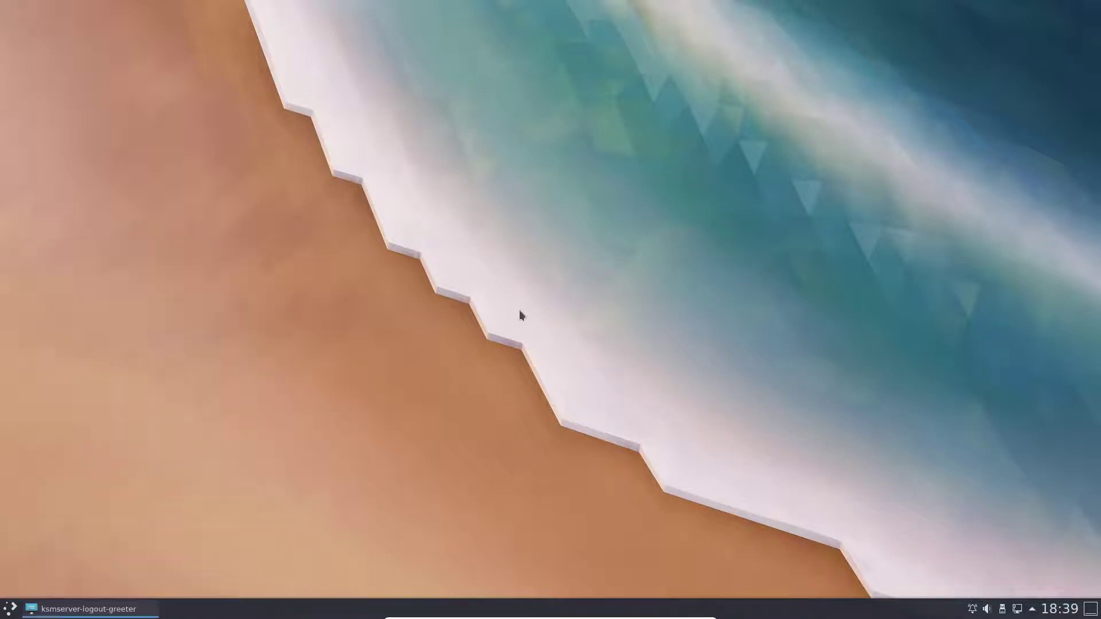
left_click(511, 361)
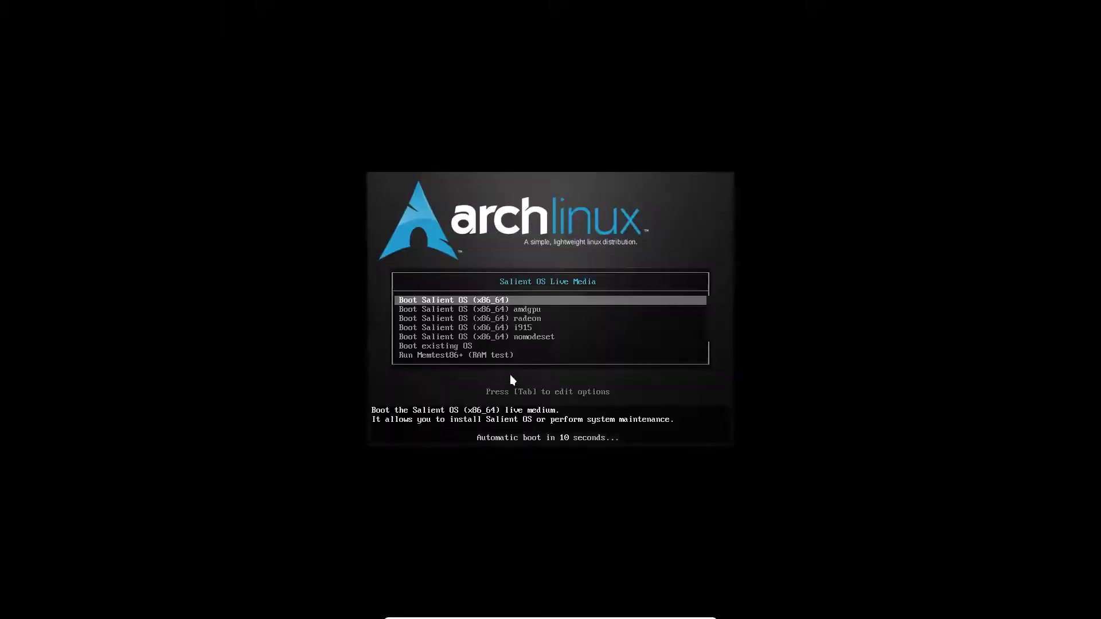
Boot the existing OS from the live media's boot menu and start Salient OS Linux
key("Down")
key("Down")
key("Down")
key("Down")
key("Down")
key("Return")
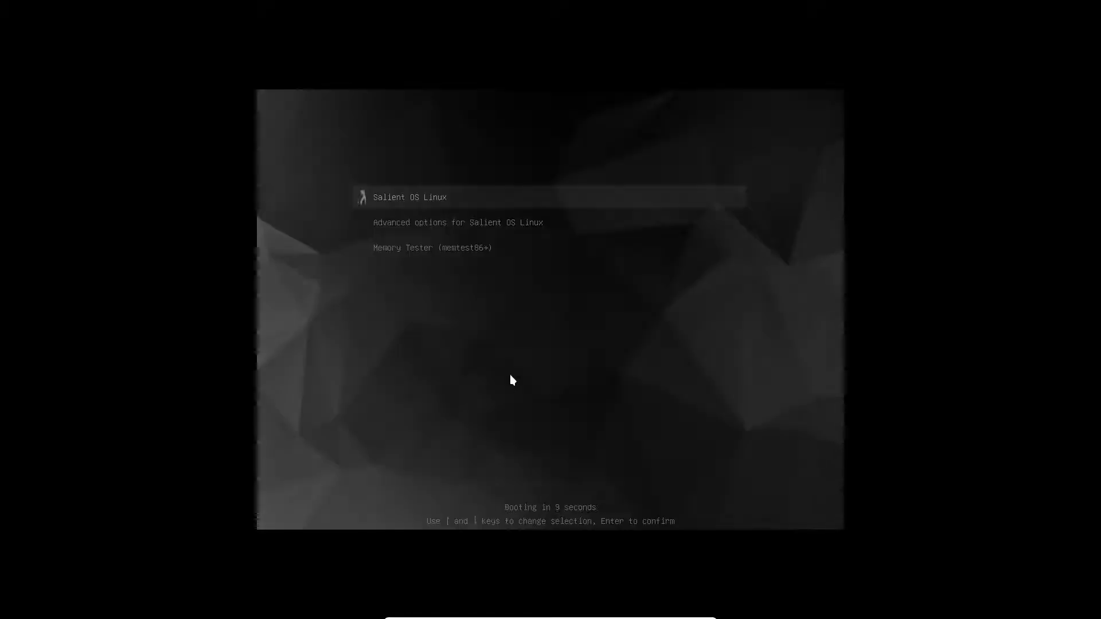
key("Return")
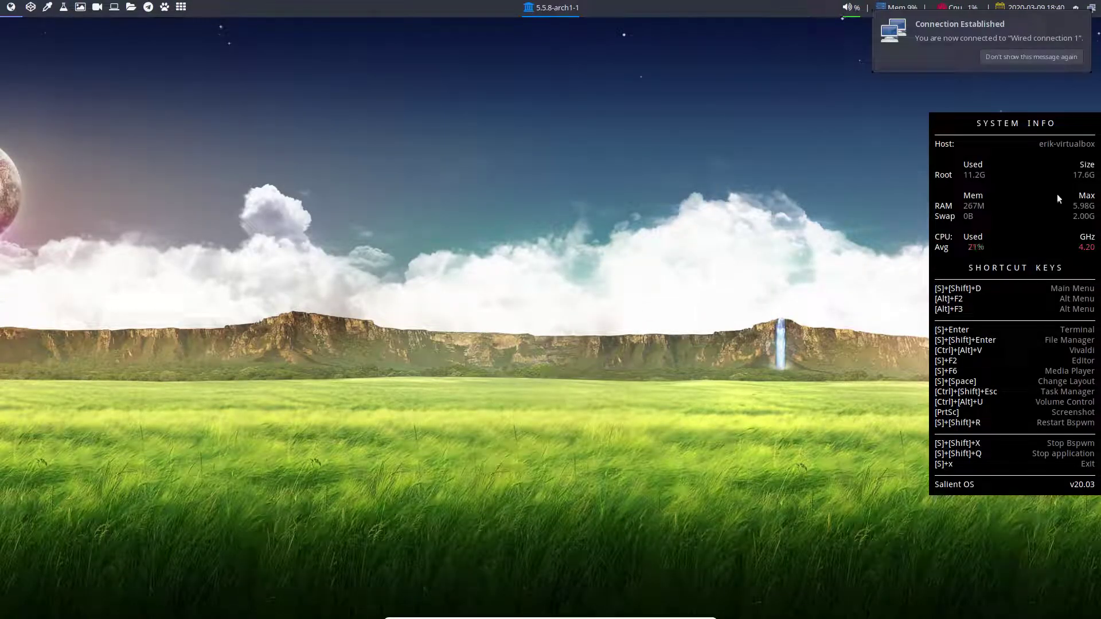
Turn off the wired connection notification for good, then show the bspwm main menu and close it
left_click(1033, 56)
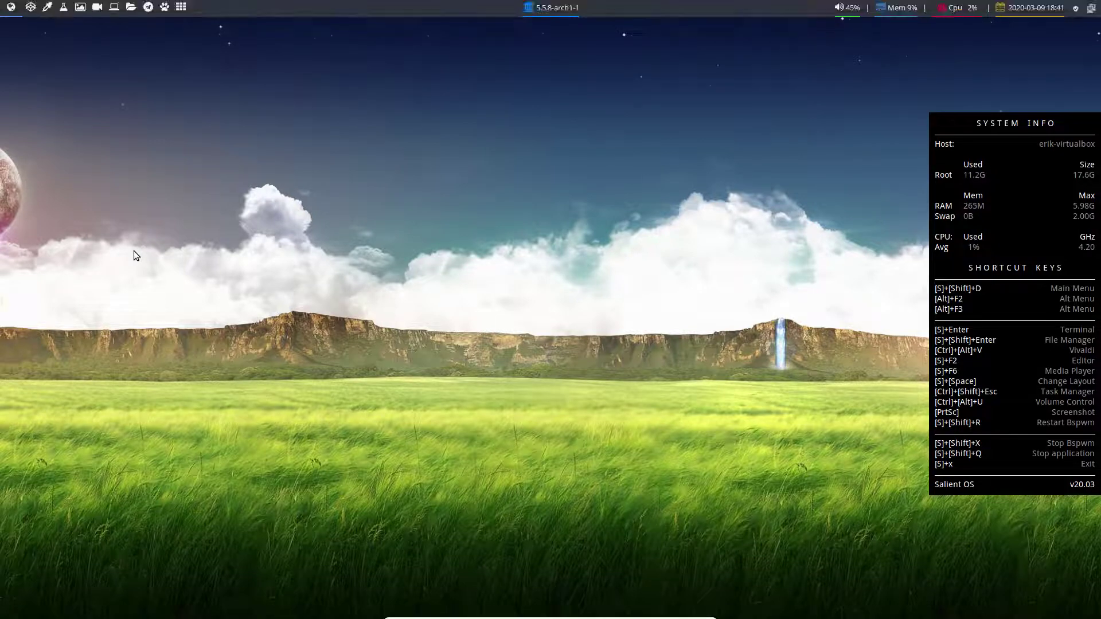
key("super+shift+d")
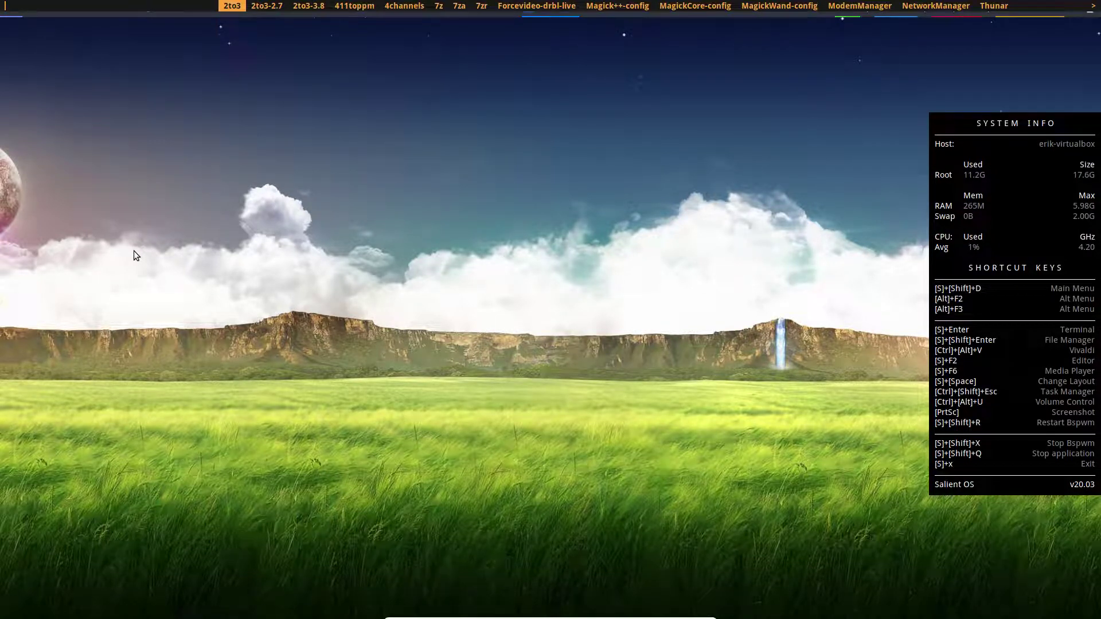
key("Escape")
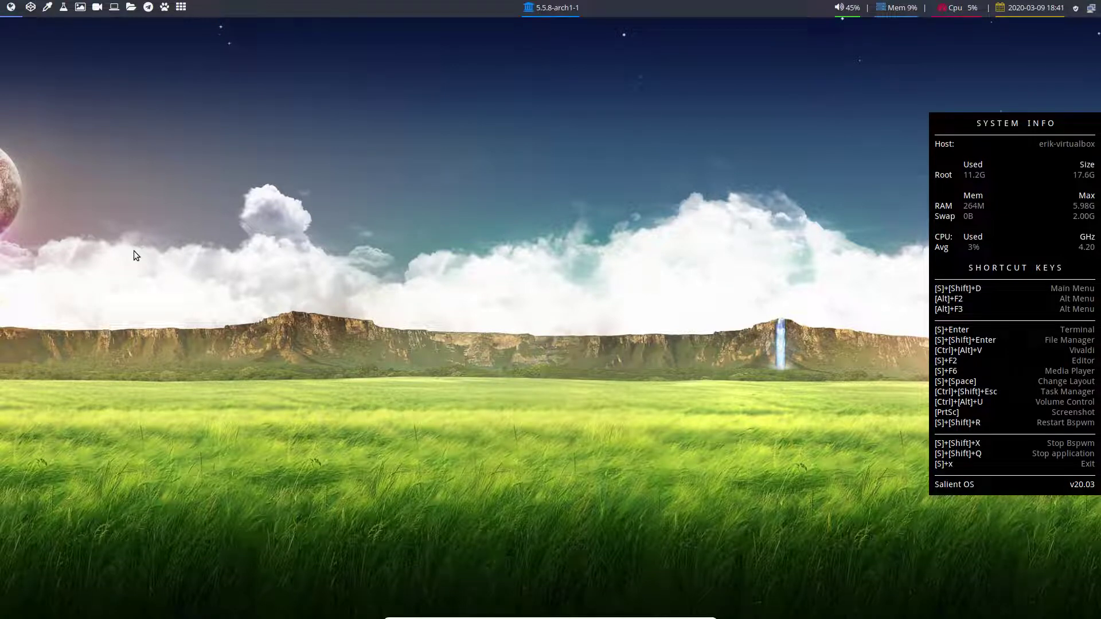
Launch "arcolinux-tweak-tool" from a new terminal and authenticate with the account password
key("super+Return")
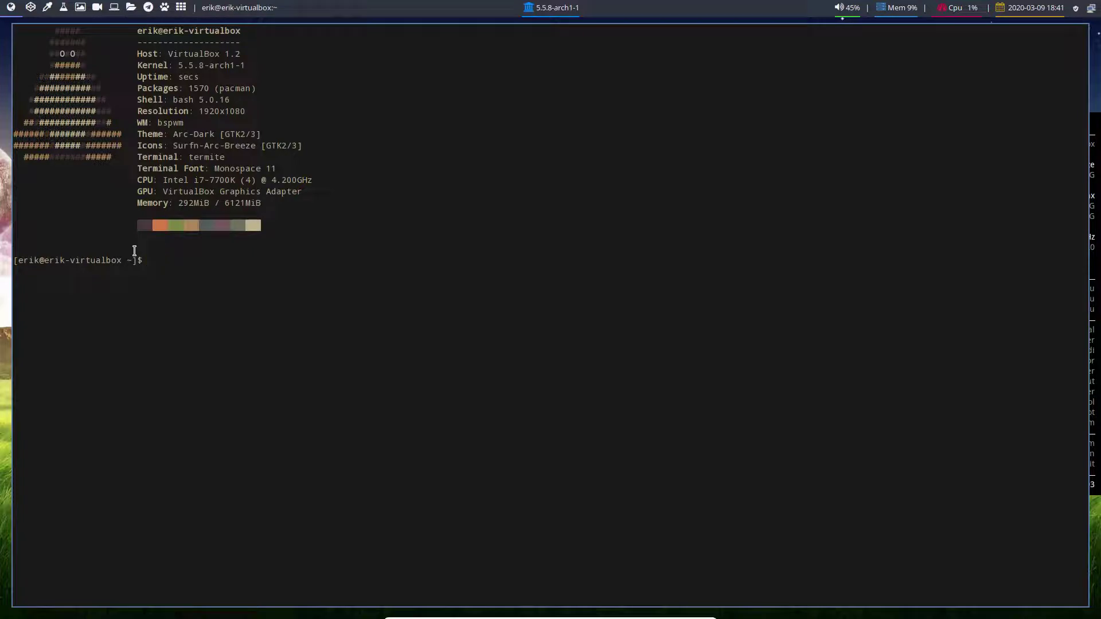
type("arcol")
key("Tab")
type("tw")
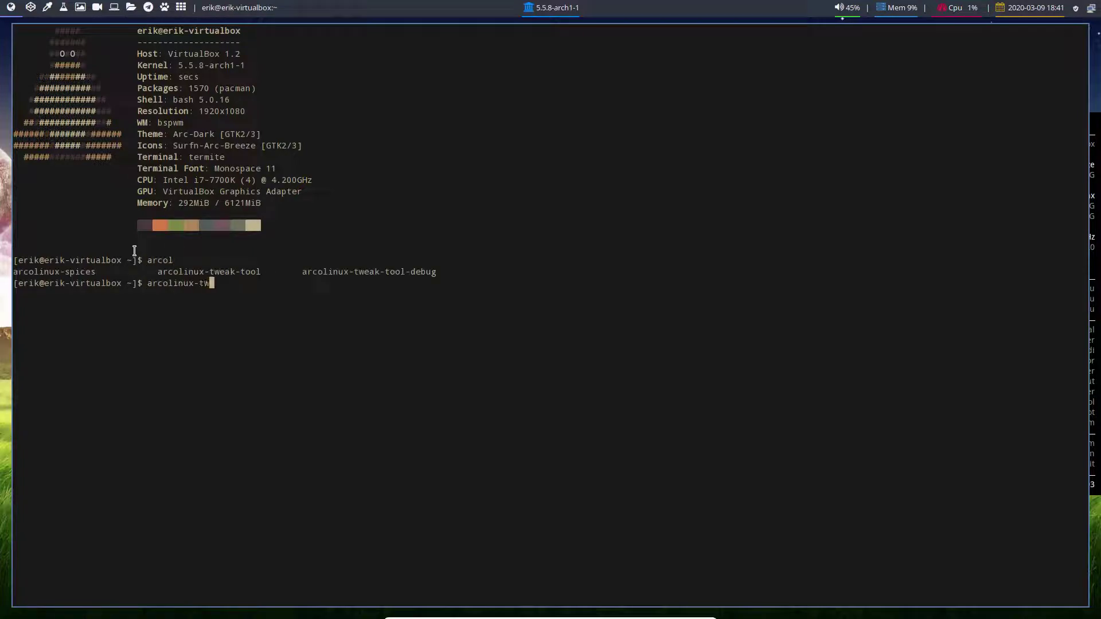
key("Tab")
key("Return")
type("•••")
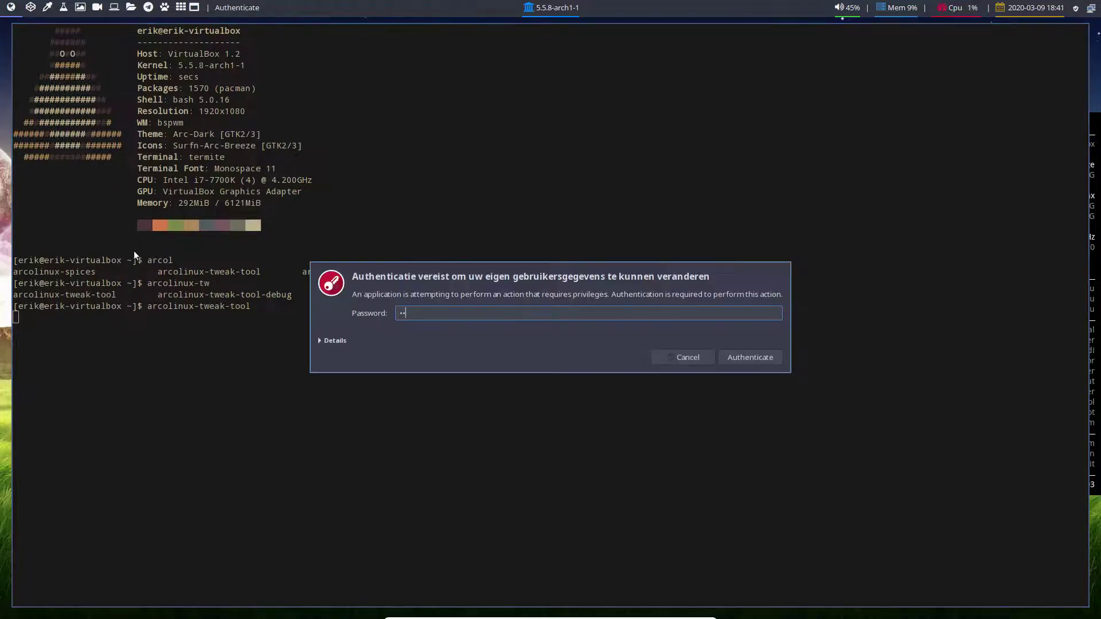
key("Return")
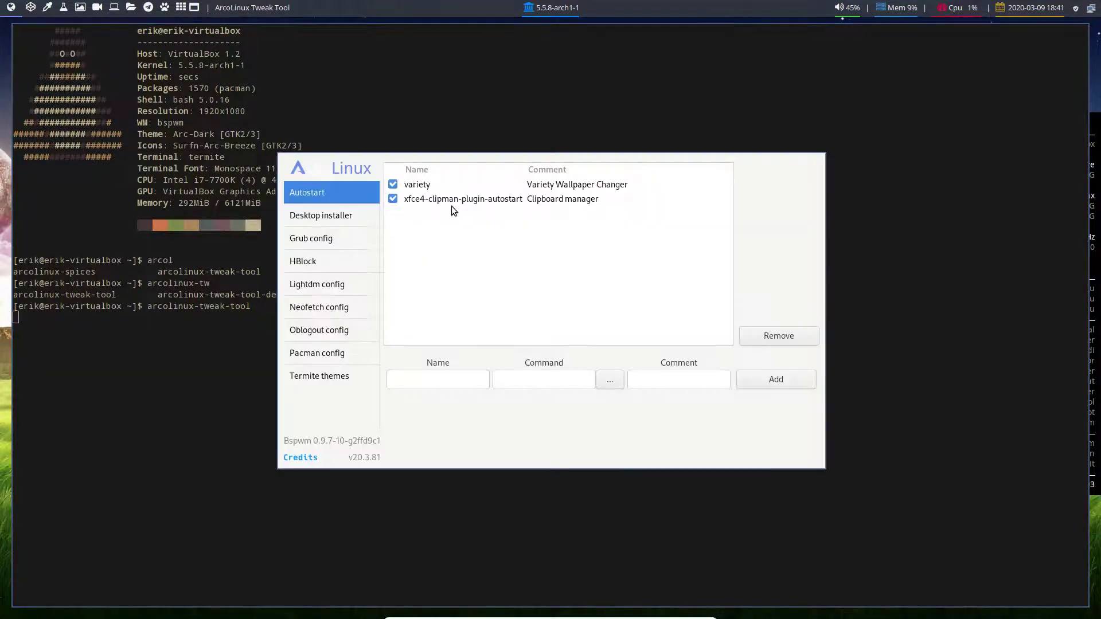
Set the autologin desktop session to plasma in the Lightdm config and apply the settings
left_click(336, 288)
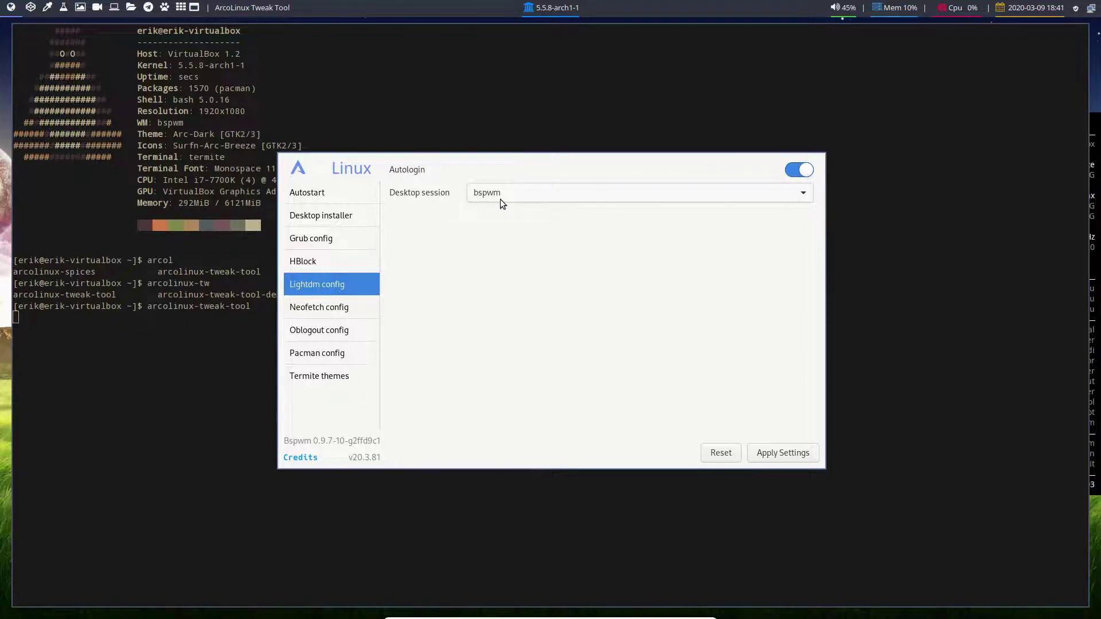
left_click(500, 199)
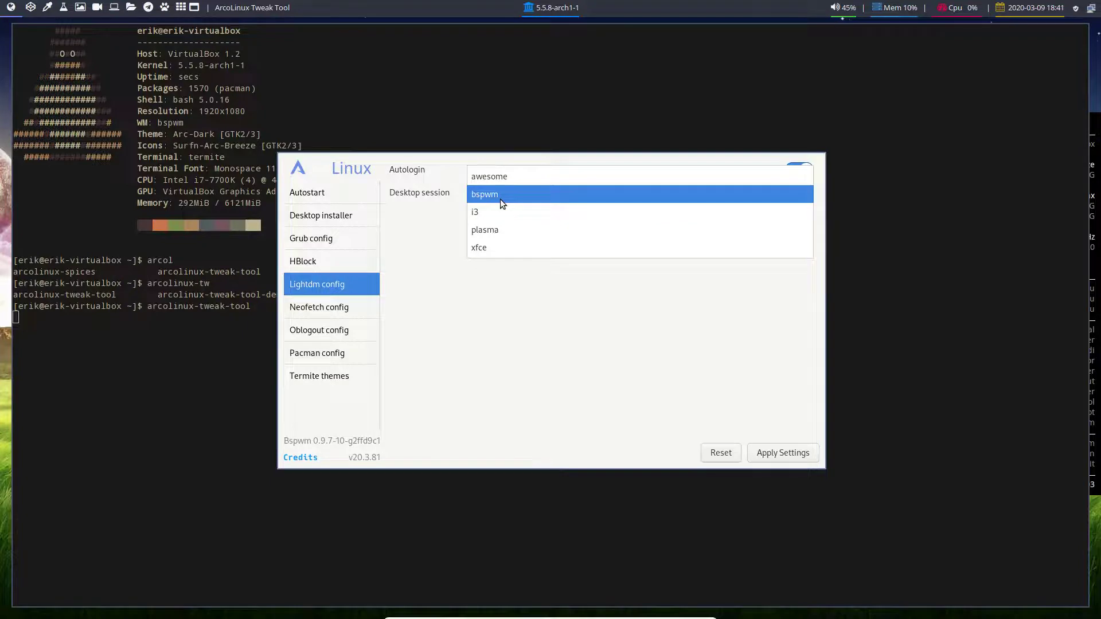
left_click(505, 230)
left_click(765, 450)
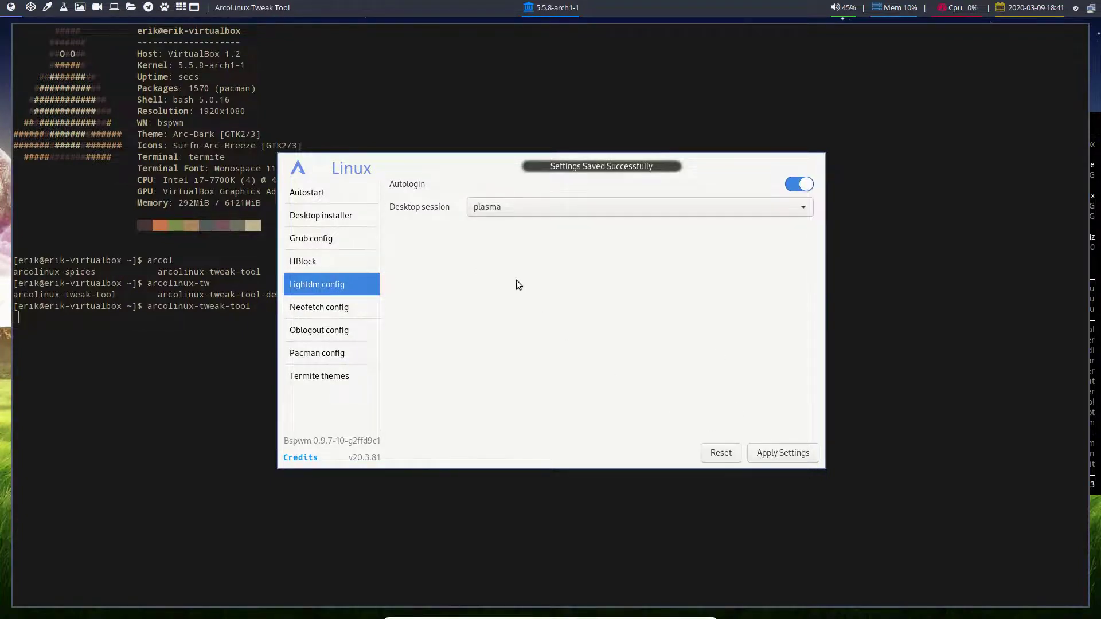
Select xmonad in the desktop installer and install it
left_click(352, 217)
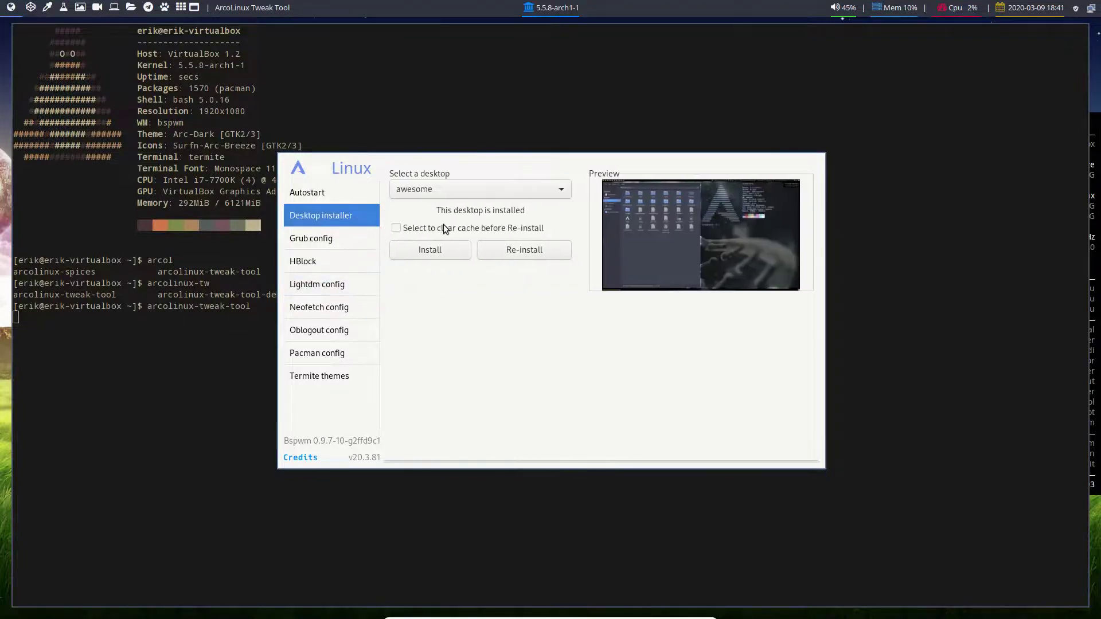
left_click(464, 190)
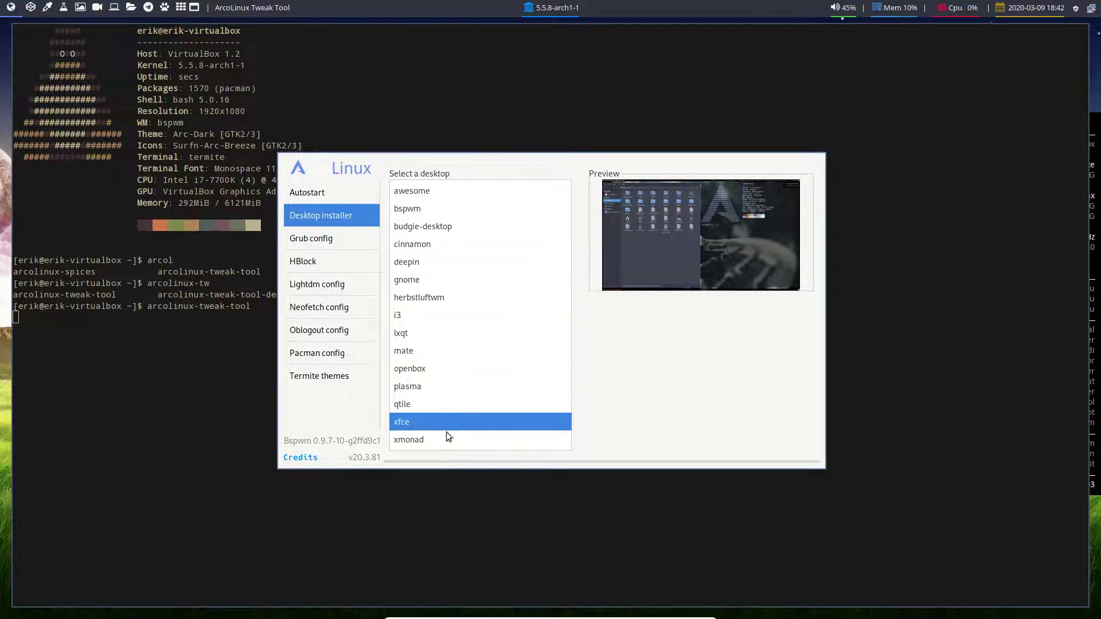
left_click(453, 439)
left_click(438, 248)
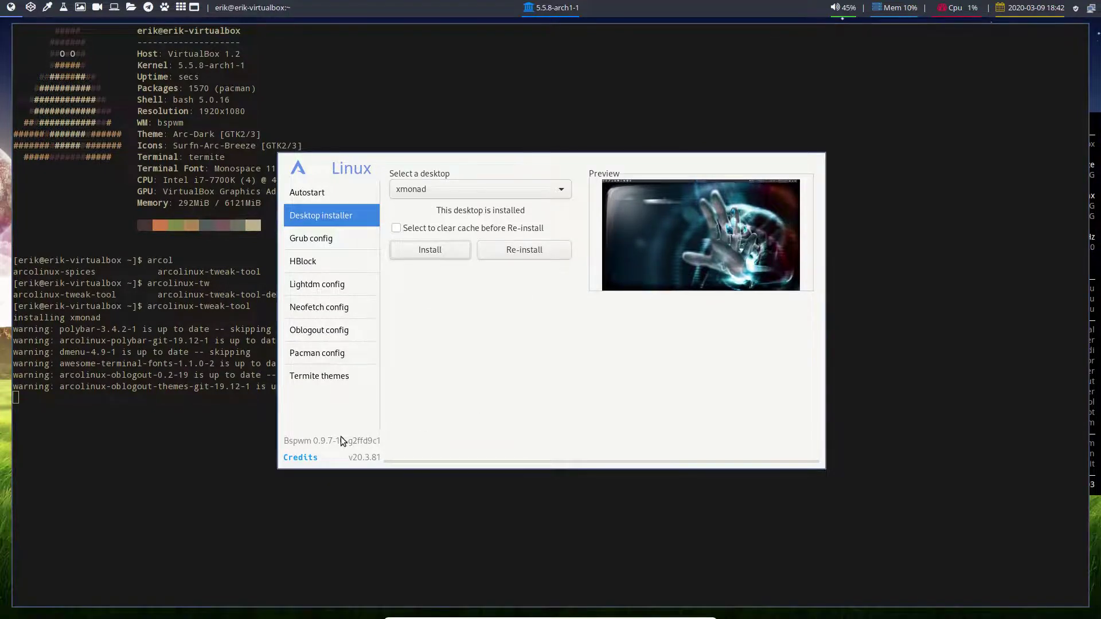
Log out of bspwm, choose the Xmonad session on the login screen and log in with the account password
key("super+x")
left_click(444, 304)
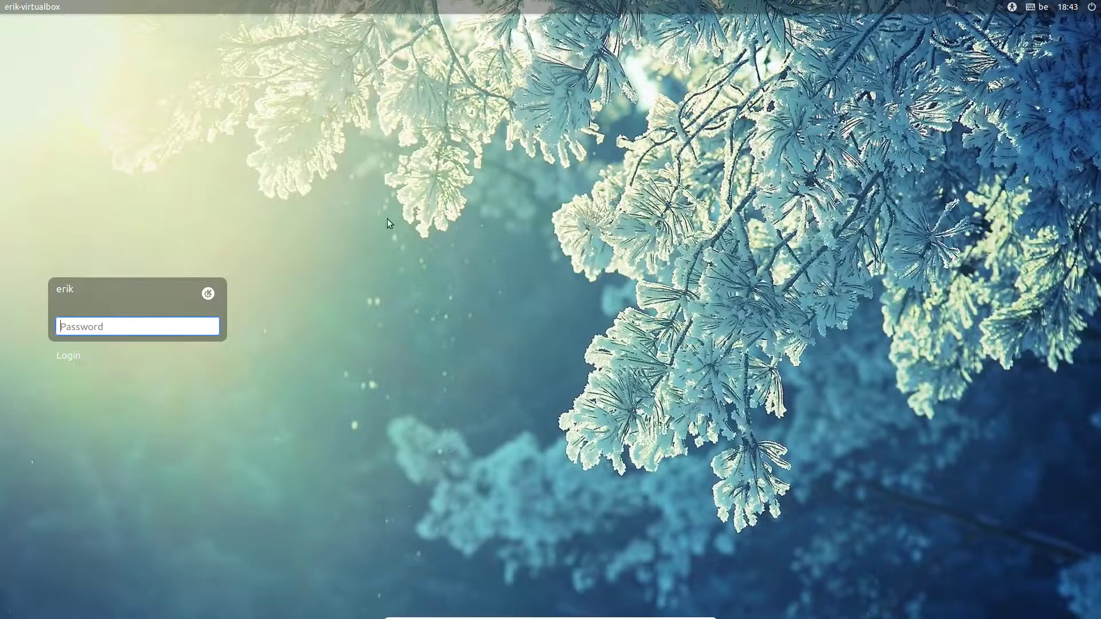
left_click(208, 293)
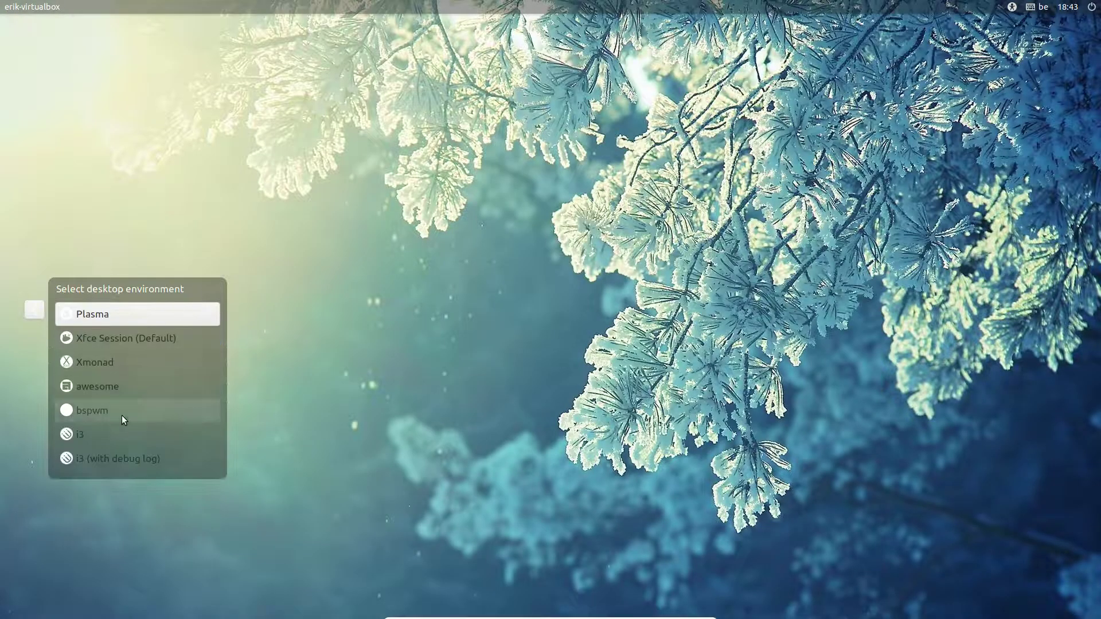
left_click(126, 361)
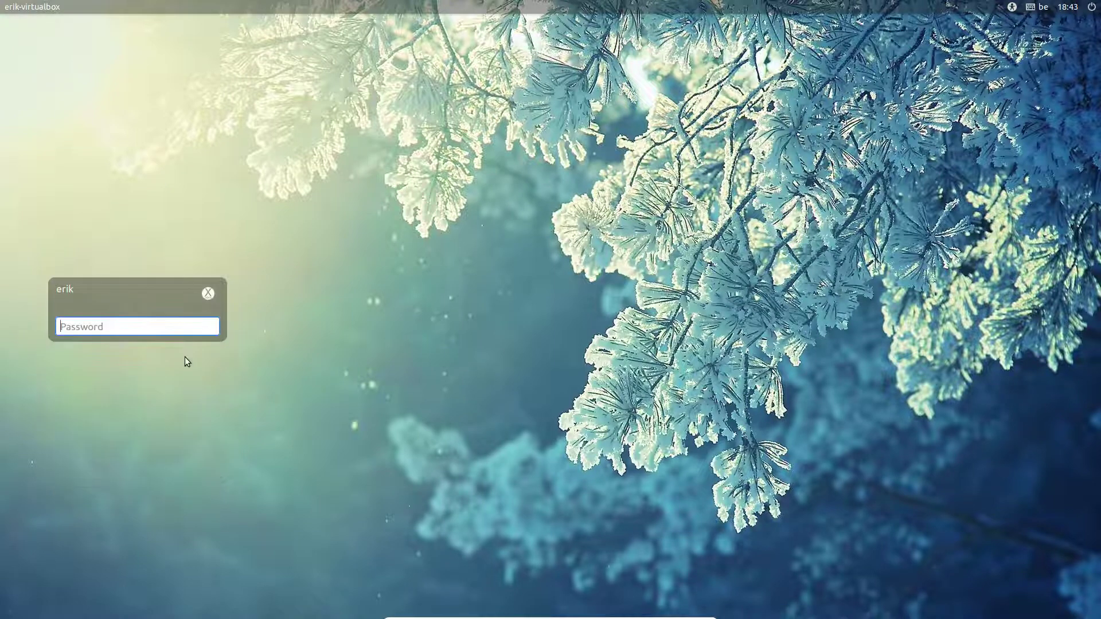
type("•••")
key("Return")
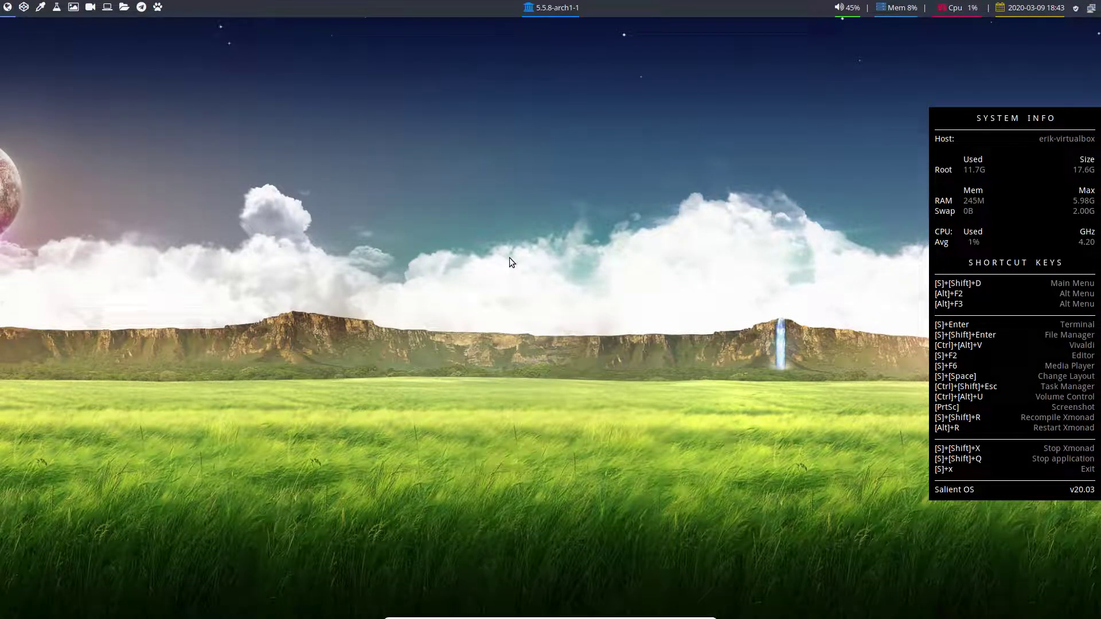
Open two file manager windows side by side to try xmonad's tiling, and close both
key("super+shift+Return")
key("super+shift+Return")
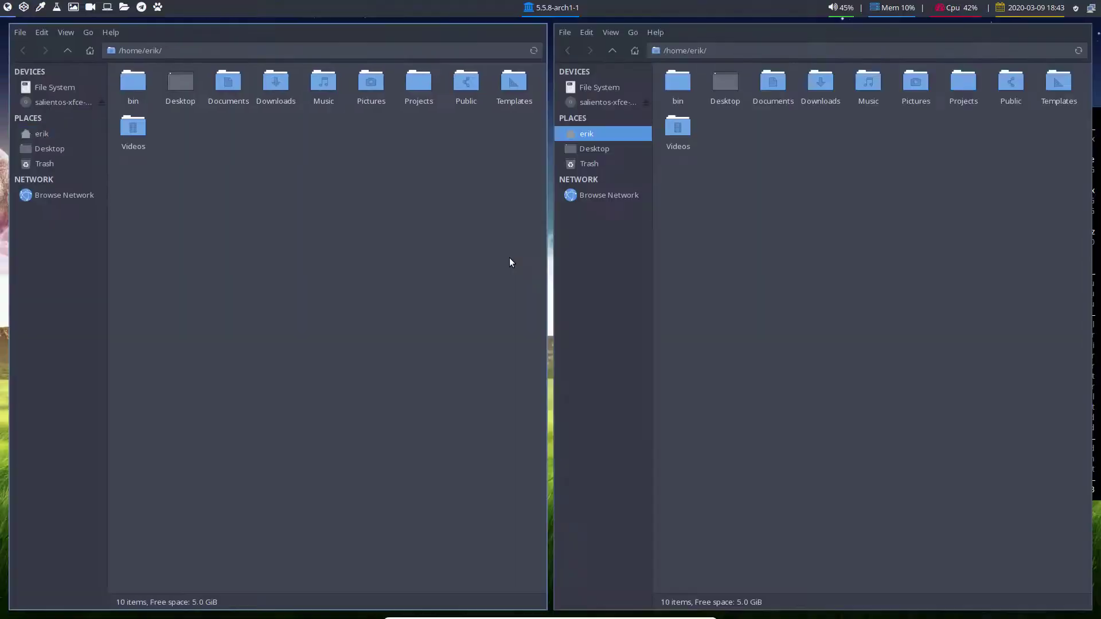
key("super+shift+q")
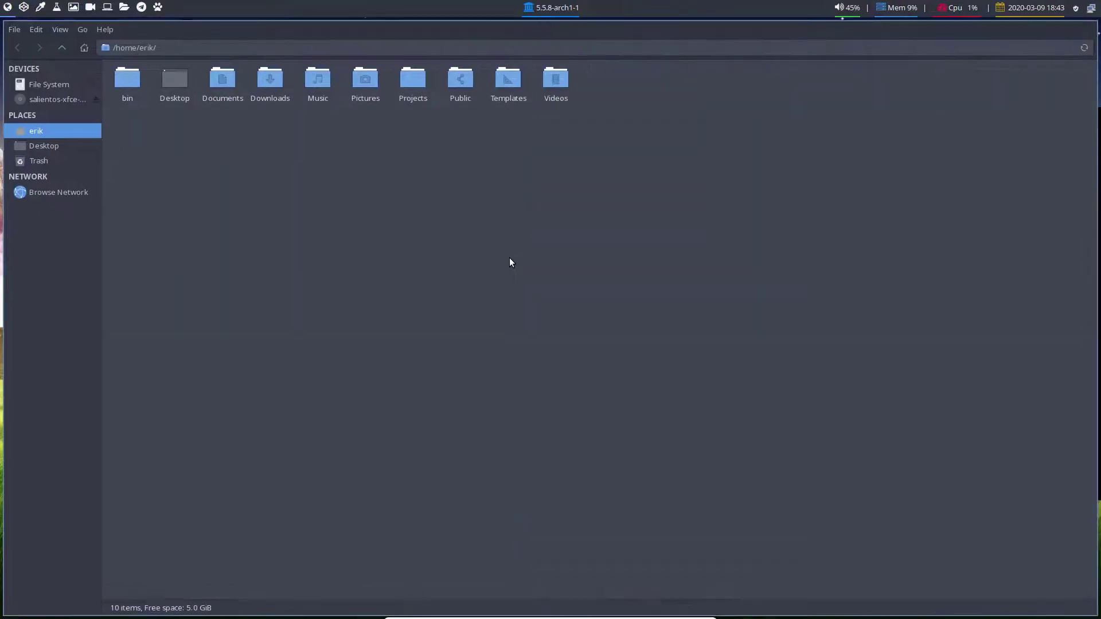
key("super+shift+q")
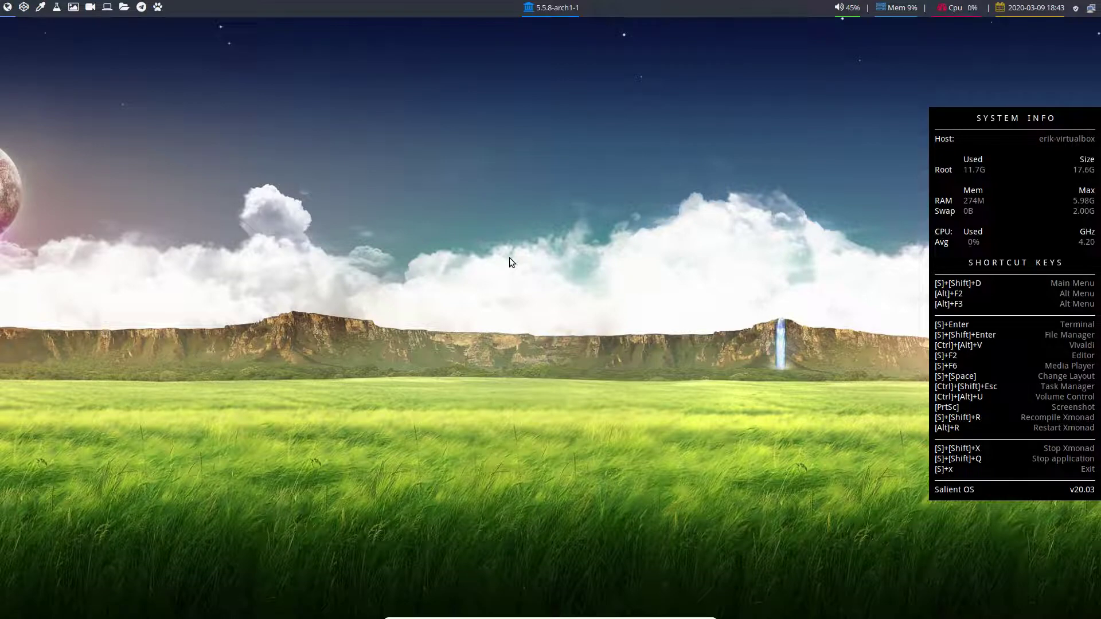
Show and dismiss the xmonad main menu, then open a file manager window and the Alt menu
key("super+shift+d")
key("Escape")
key("super+shift+Return")
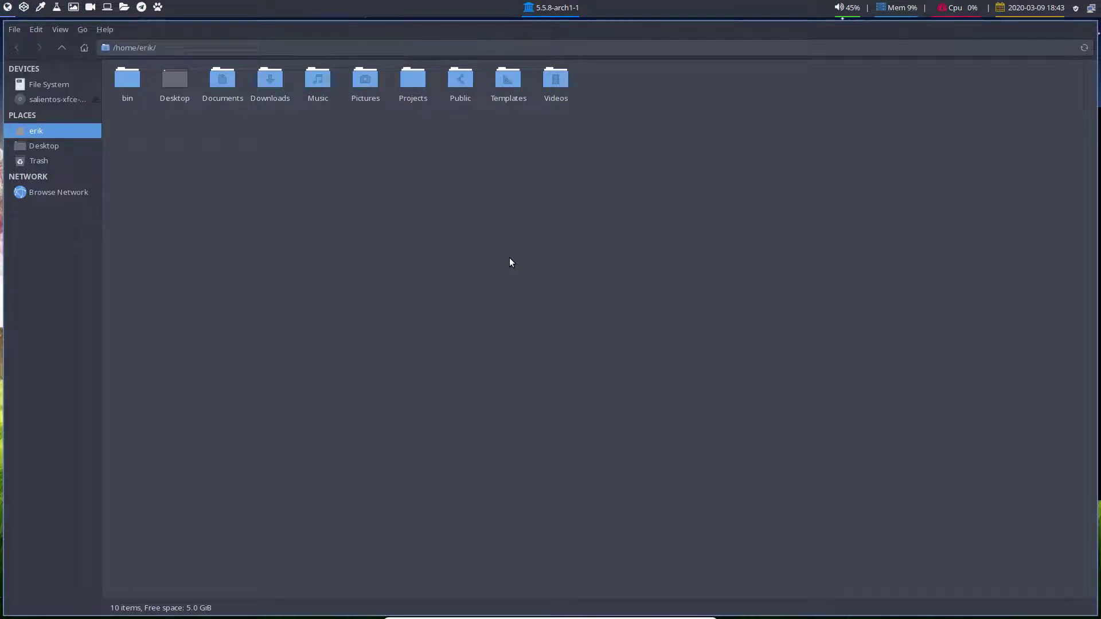
key("alt+F3")
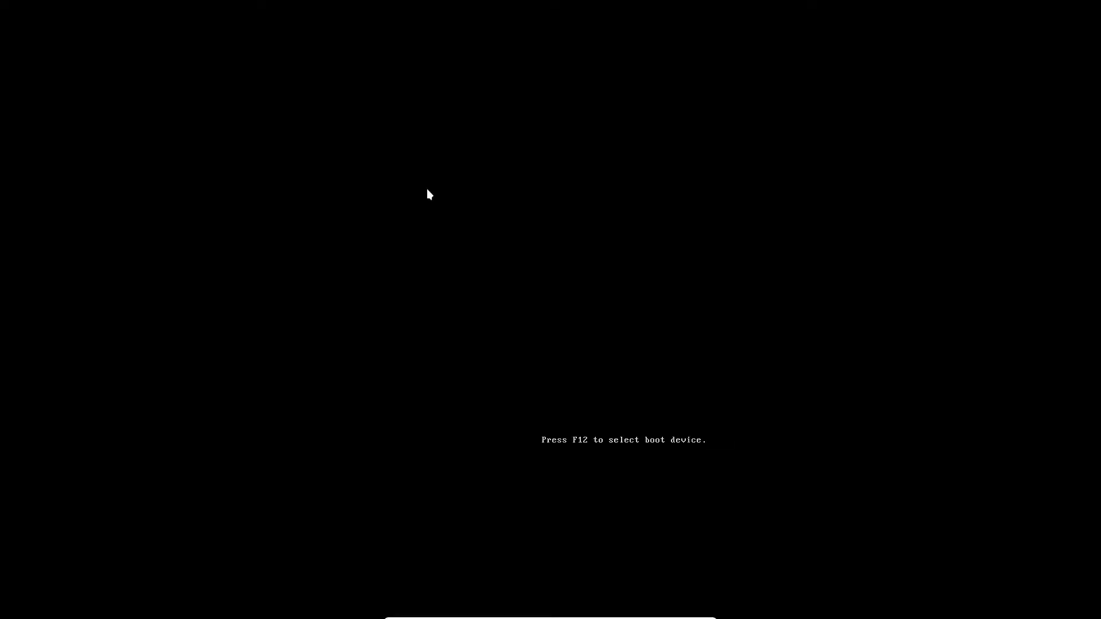
Boot the restarted virtual machine into the installed system on its hard disk
key("Down")
key("Down")
key("Down")
key("Down")
key("Down")
key("Return")
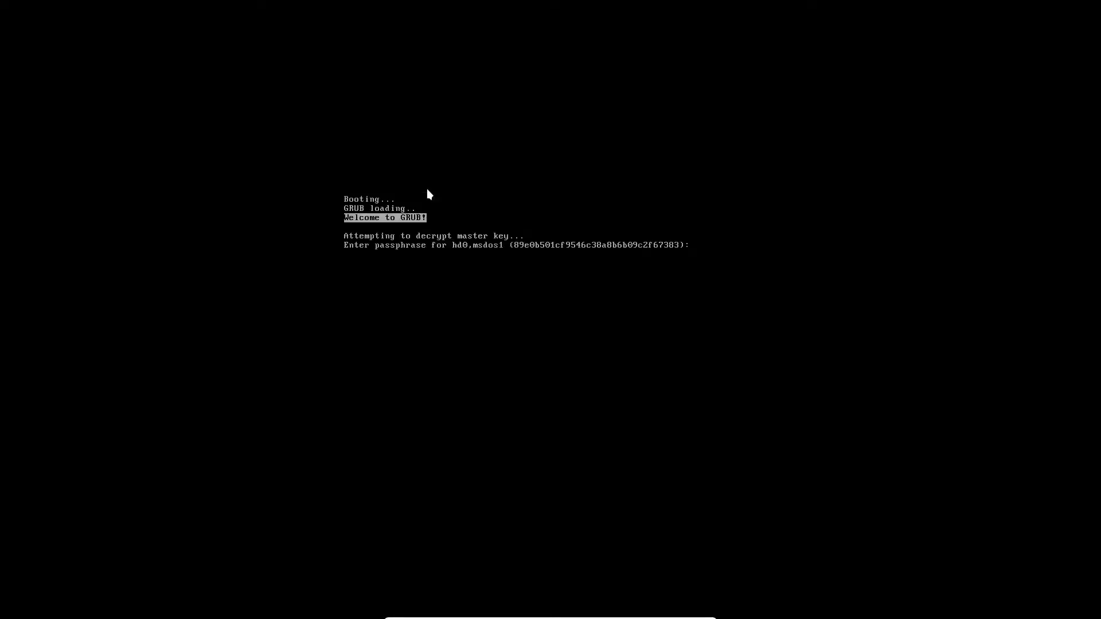